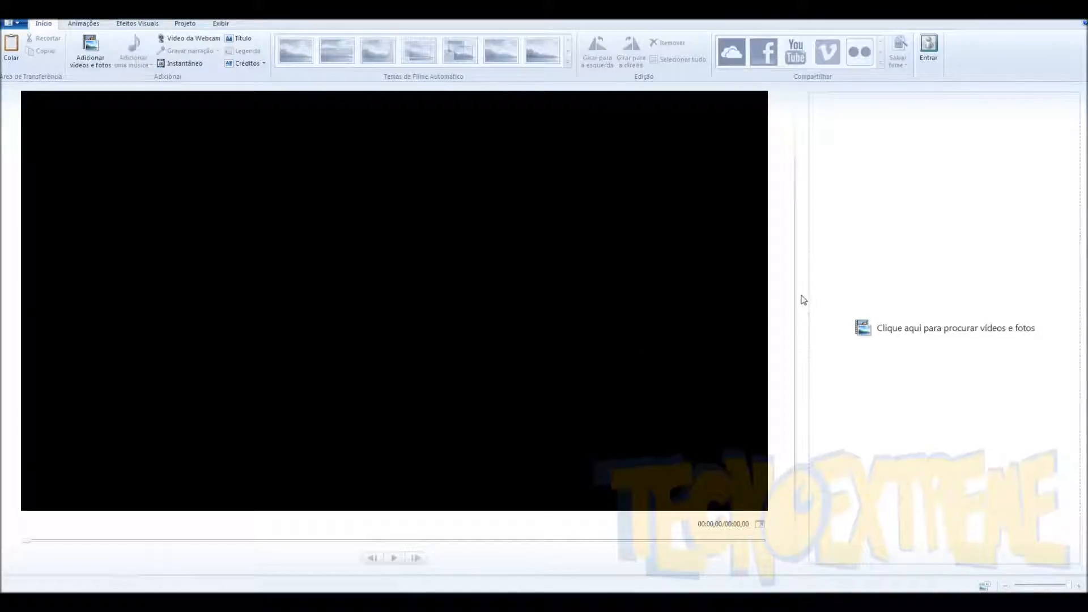
Step: Widen the preview area by narrowing the storyboard beside it
{"action": "left_click_drag", "start_coordinate": [791, 294], "coordinate": [837, 296]}
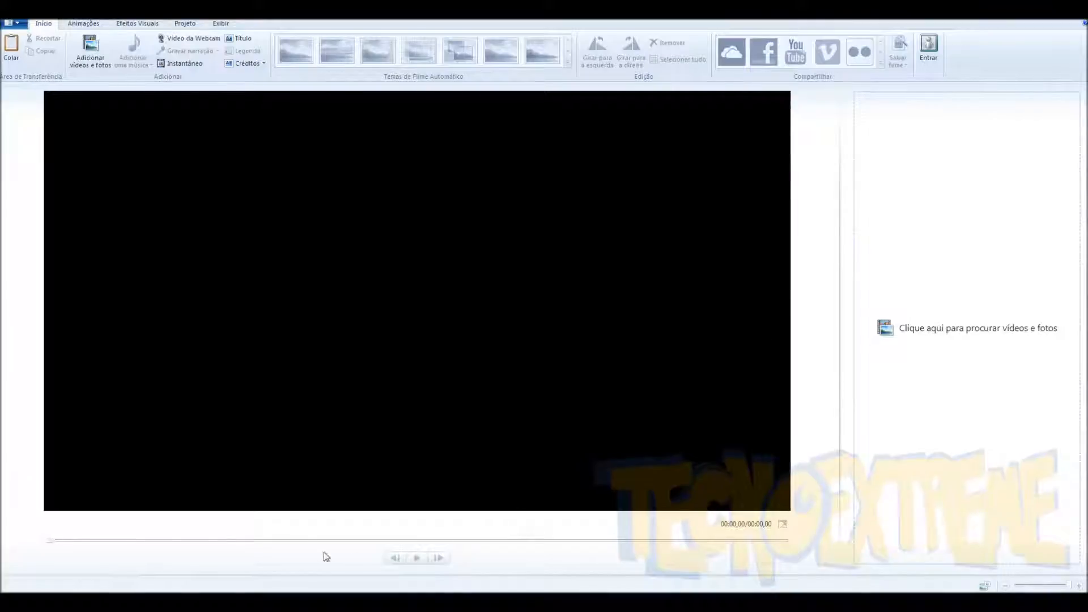
{"action": "left_click", "coordinate": [299, 521]}
Step: Search the computer's installed programs for "movie"
{"action": "key", "text": "super"}
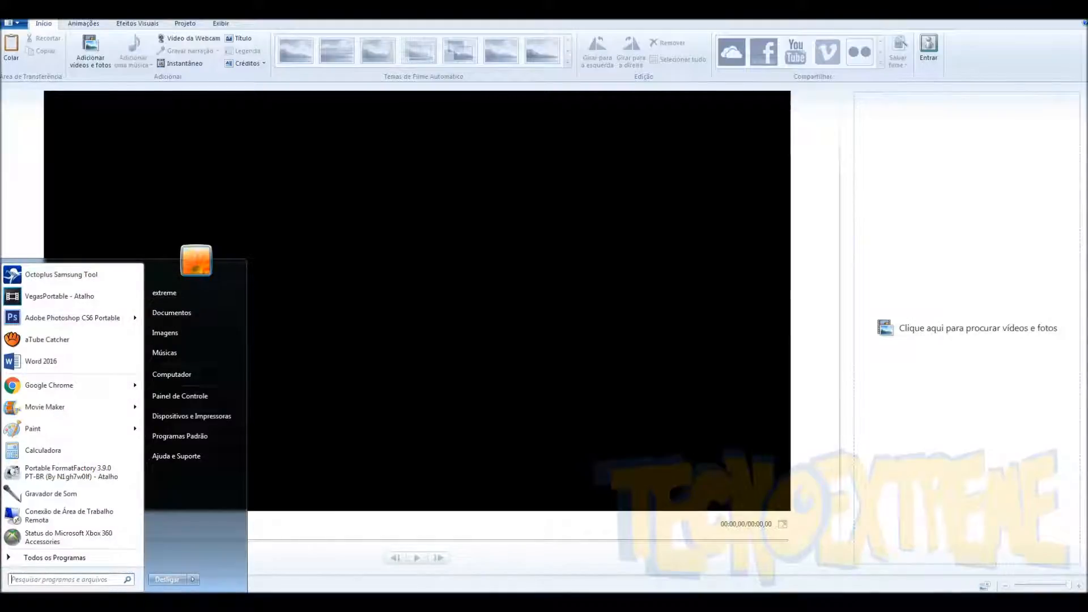
{"action": "type", "text": "movie"}
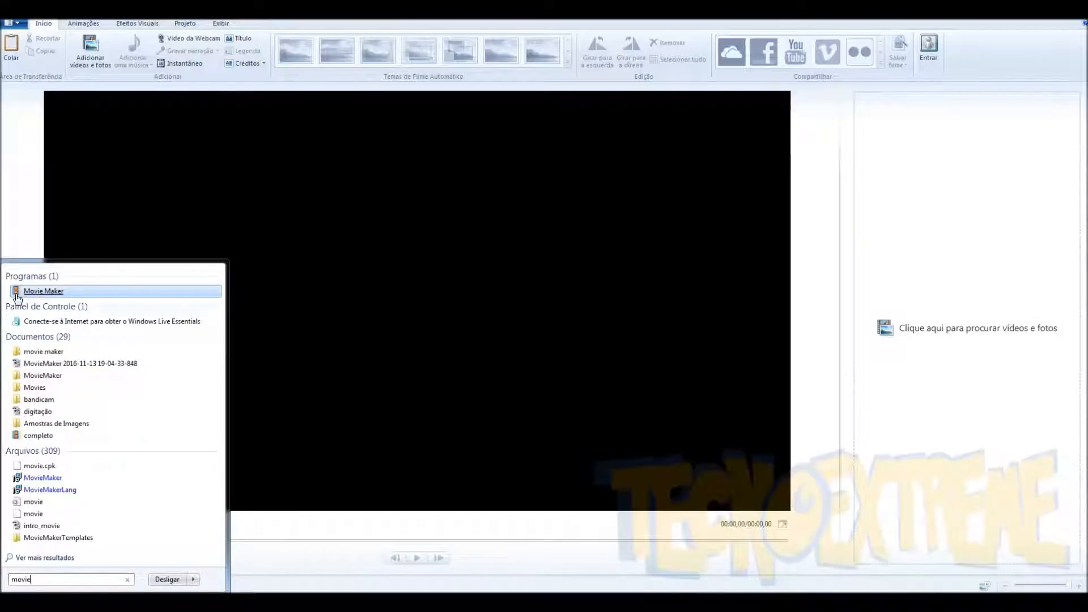
{"action": "left_click", "coordinate": [554, 242]}
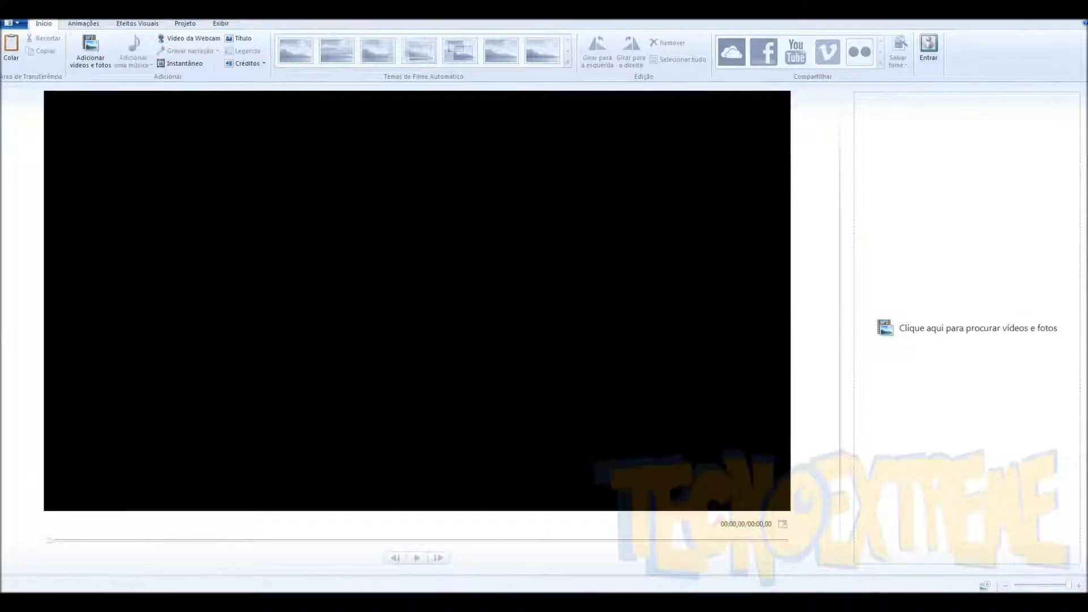
{"action": "left_click", "coordinate": [74, 602]}
{"action": "left_click", "coordinate": [614, 311]}
{"action": "left_click", "coordinate": [7, 25]}
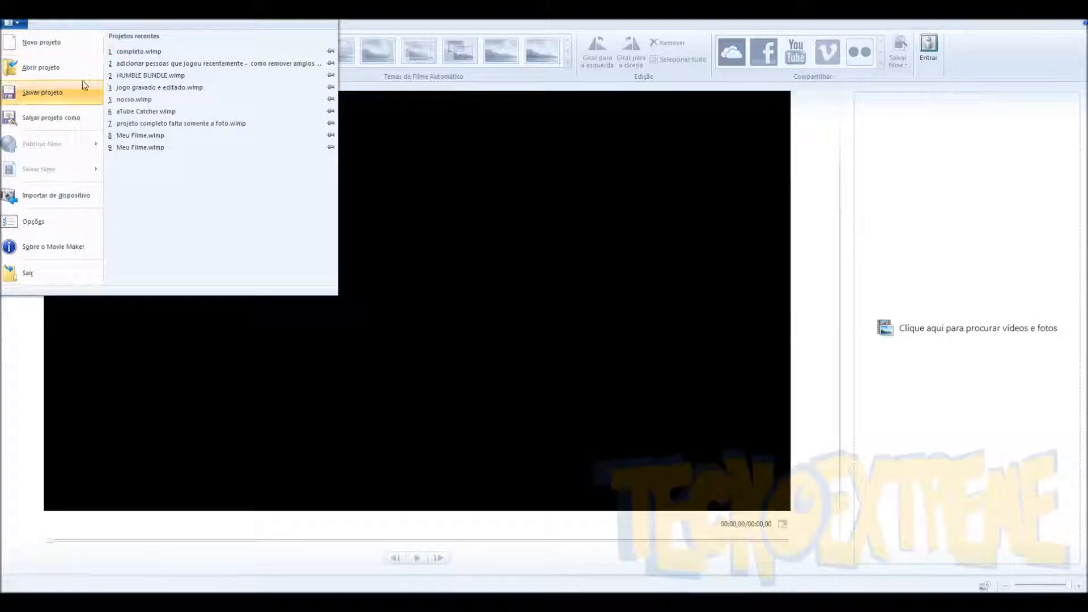
{"action": "left_click", "coordinate": [453, 174]}
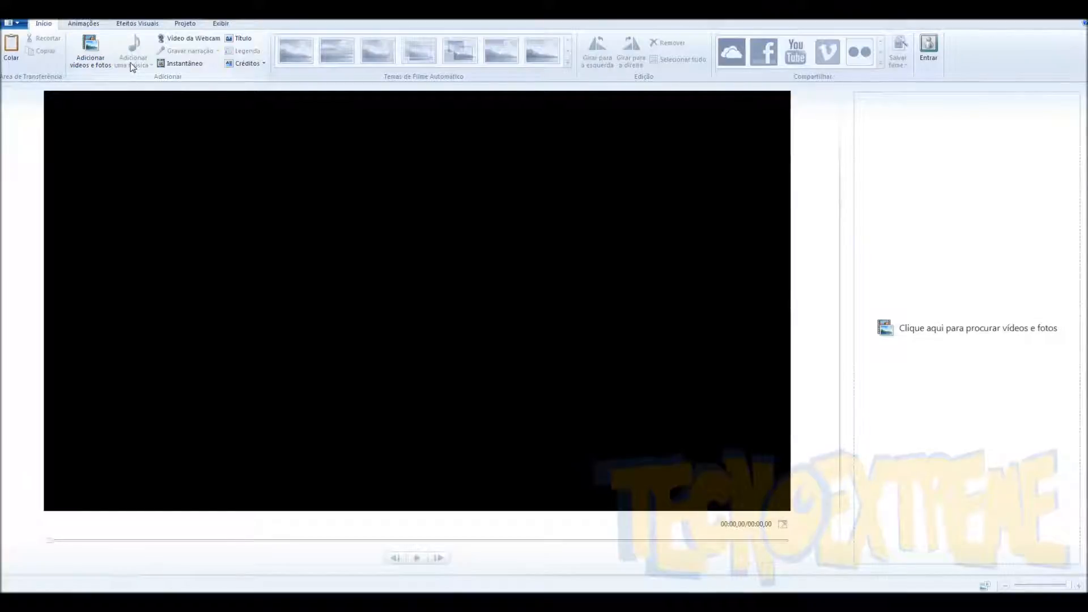
Step: Switch to the Windows Explorer window showing the movie maker folder and open its Amostras de Imagens subfolder
{"action": "left_click", "coordinate": [567, 602]}
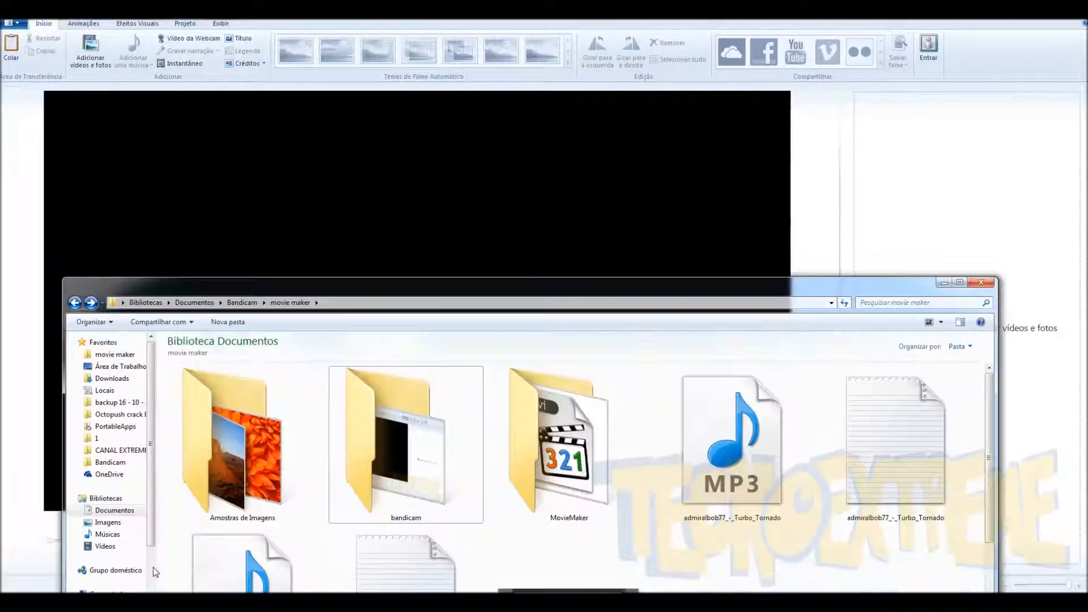
{"action": "left_click_drag", "start_coordinate": [525, 278], "coordinate": [495, 160]}
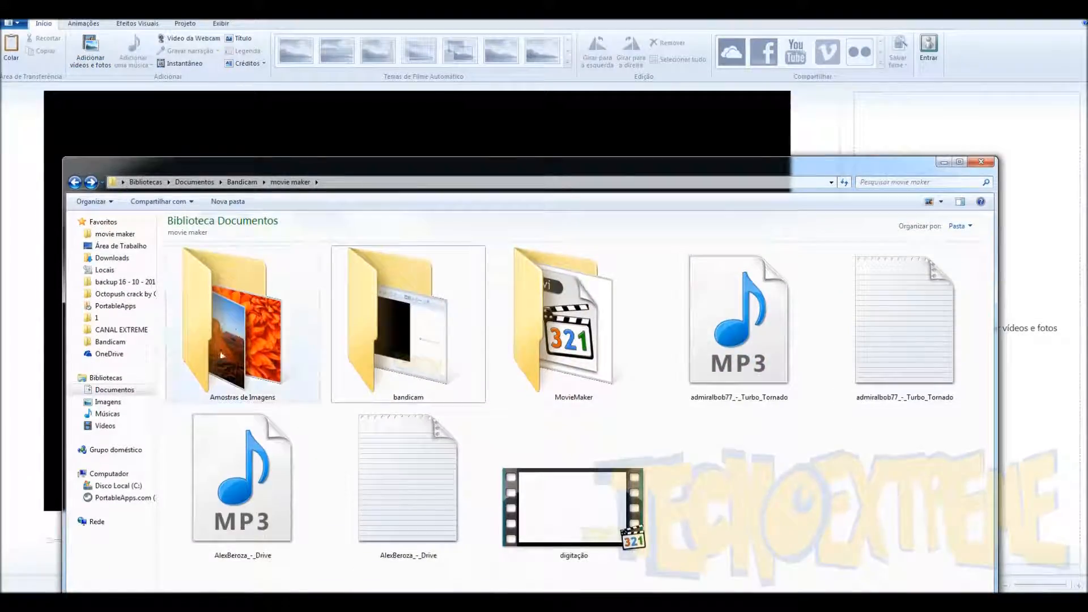
{"action": "left_click", "coordinate": [234, 336]}
{"action": "double_click", "coordinate": [234, 336]}
Step: Add all eight sample images from the Amostras de Imagens folder to the Movie Maker storyboard
{"action": "left_click_drag", "start_coordinate": [913, 500], "coordinate": [157, 242]}
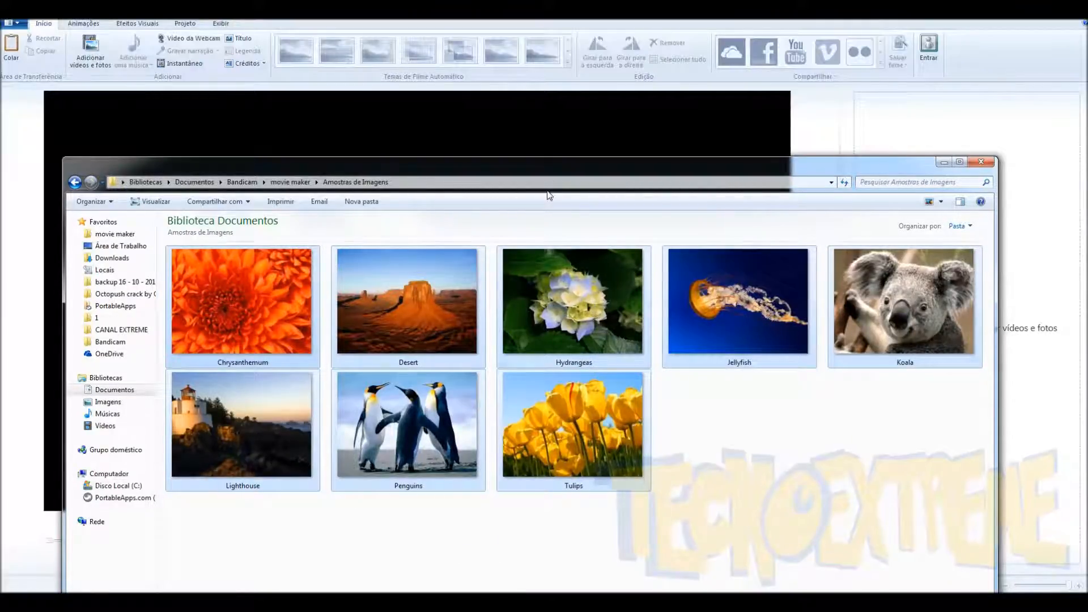
{"action": "left_click_drag", "start_coordinate": [548, 167], "coordinate": [515, 91]}
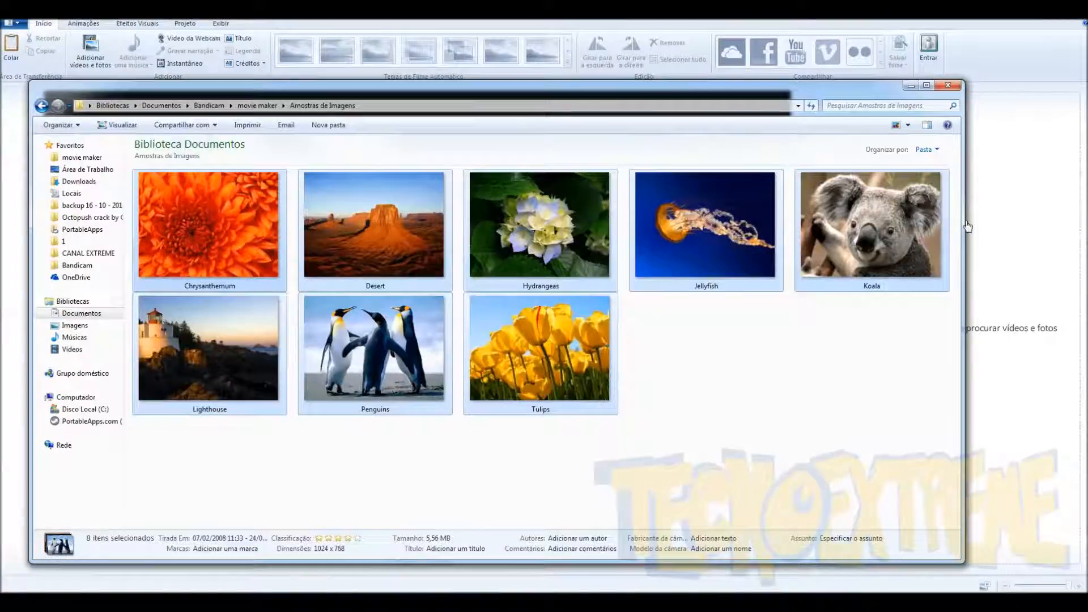
{"action": "left_click_drag", "start_coordinate": [961, 220], "coordinate": [698, 220]}
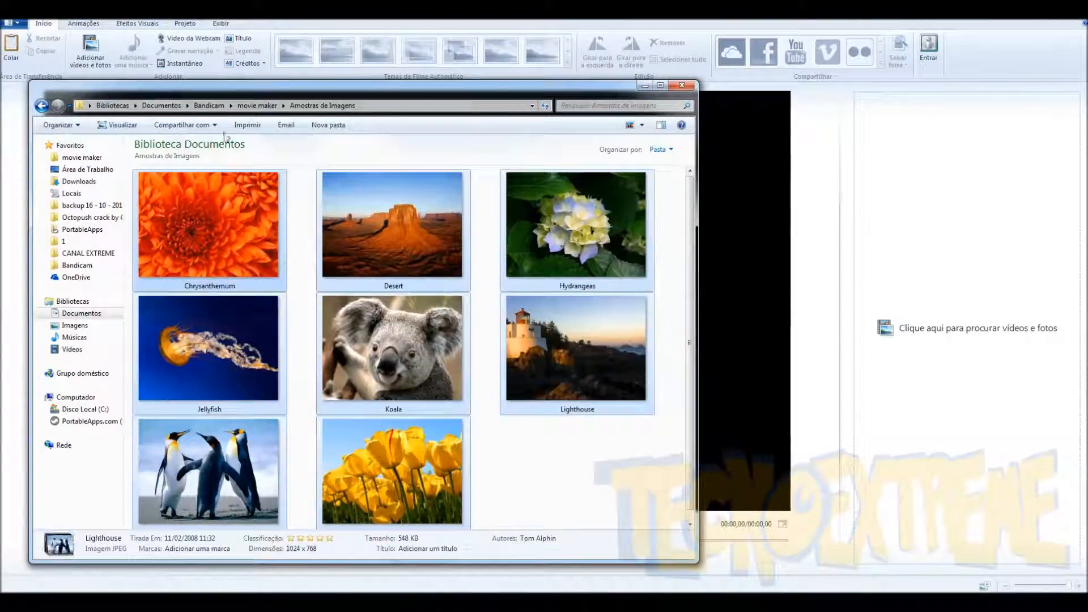
{"action": "left_click_drag", "start_coordinate": [385, 271], "coordinate": [972, 233]}
{"action": "scroll", "coordinate": [973, 234], "scroll_direction": "down", "scroll_amount": 10}
{"action": "scroll", "coordinate": [965, 371], "scroll_direction": "down", "scroll_amount": 1}
{"action": "scroll", "coordinate": [966, 372], "scroll_direction": "up", "scroll_amount": 10}
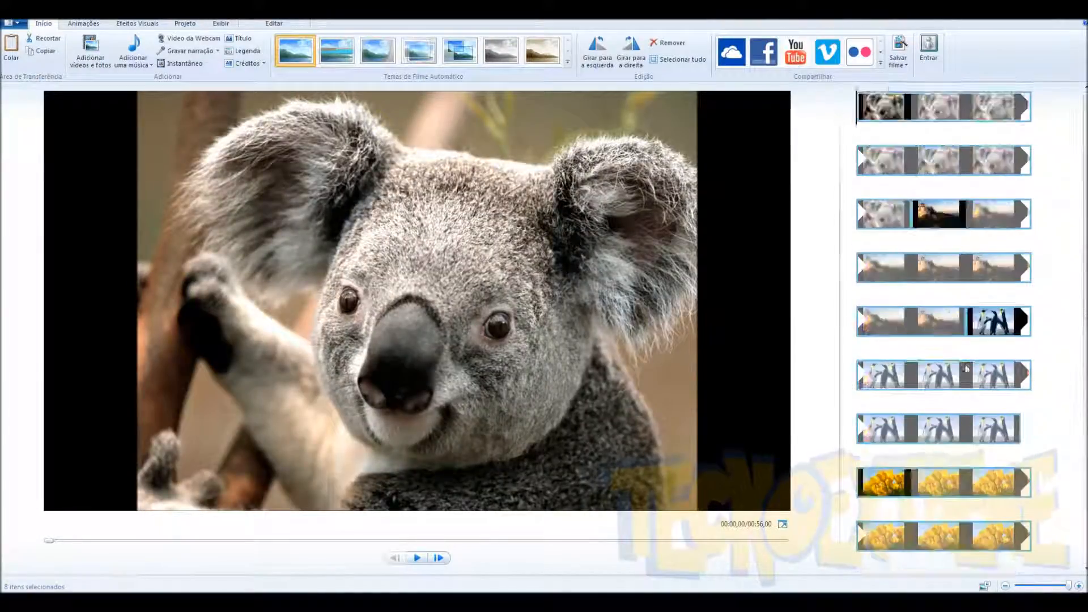
{"action": "left_click", "coordinate": [77, 26]}
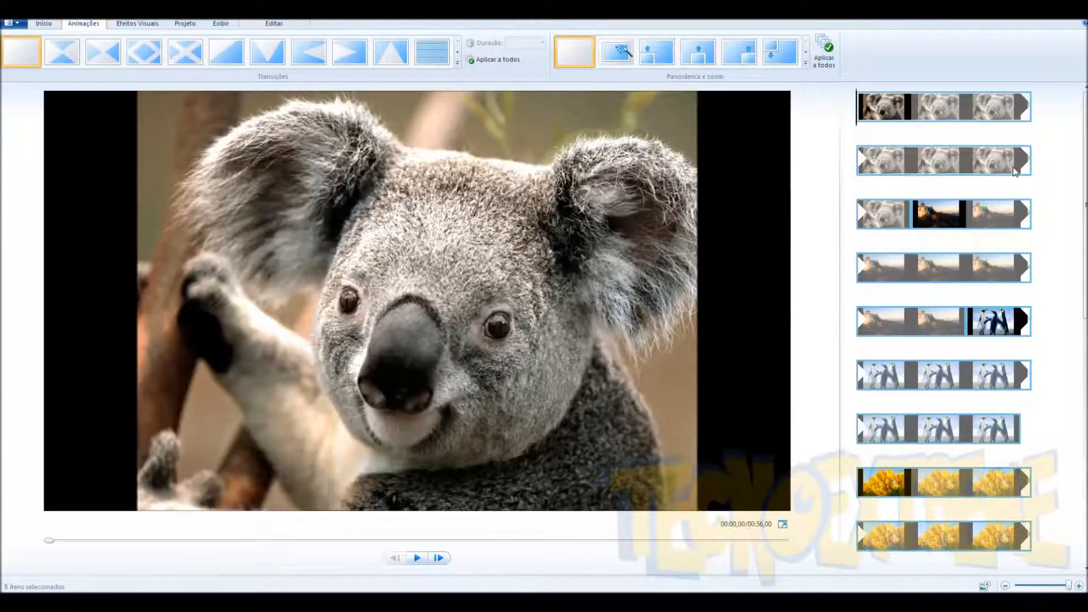
{"action": "left_click", "coordinate": [881, 113]}
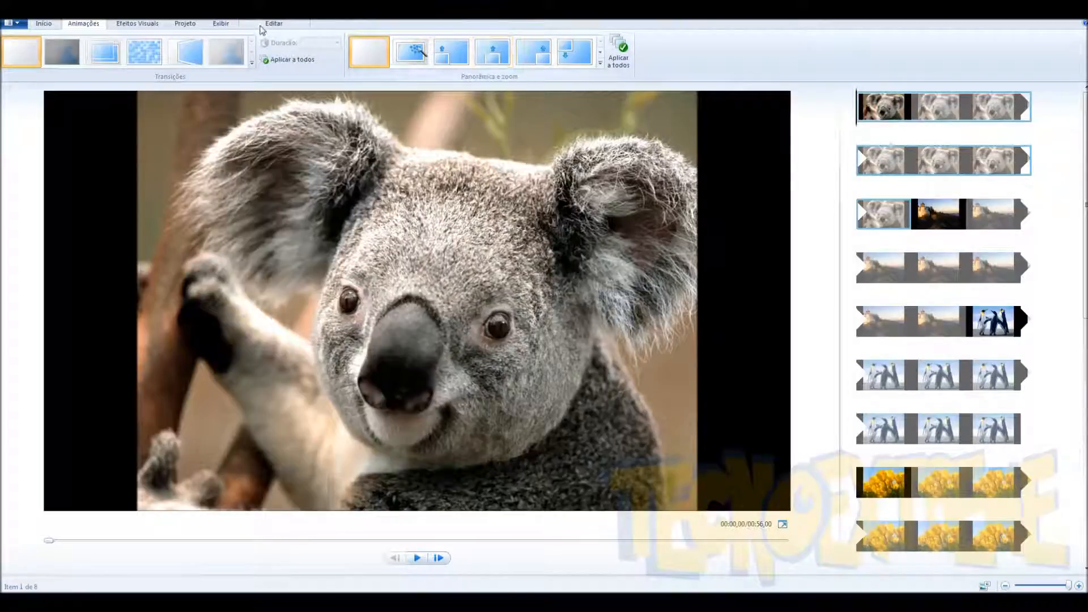
{"action": "left_click", "coordinate": [228, 25]}
{"action": "left_click", "coordinate": [186, 23]}
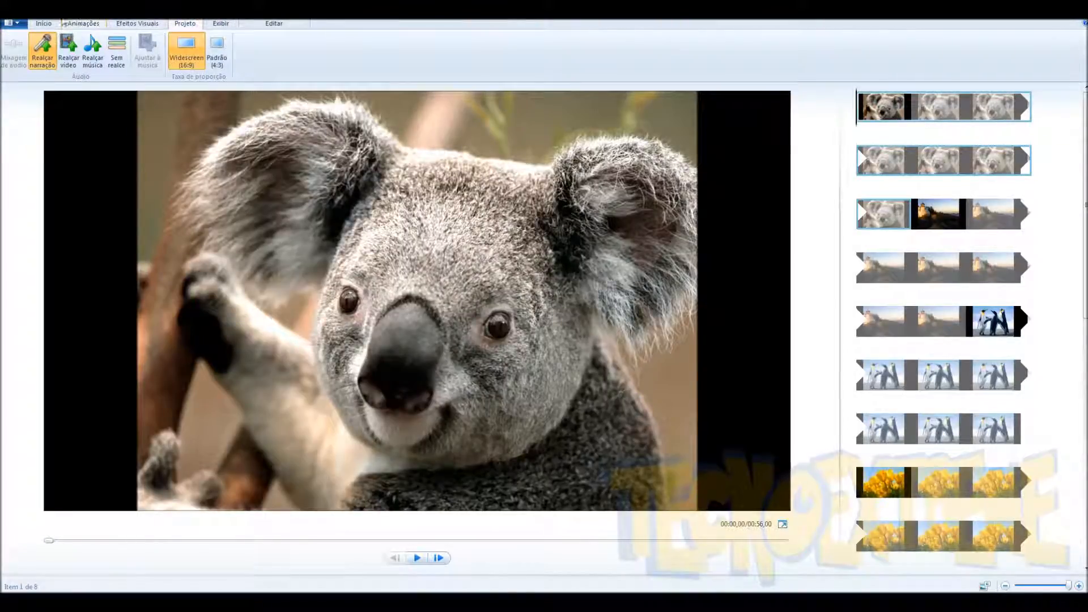
{"action": "left_click", "coordinate": [44, 25]}
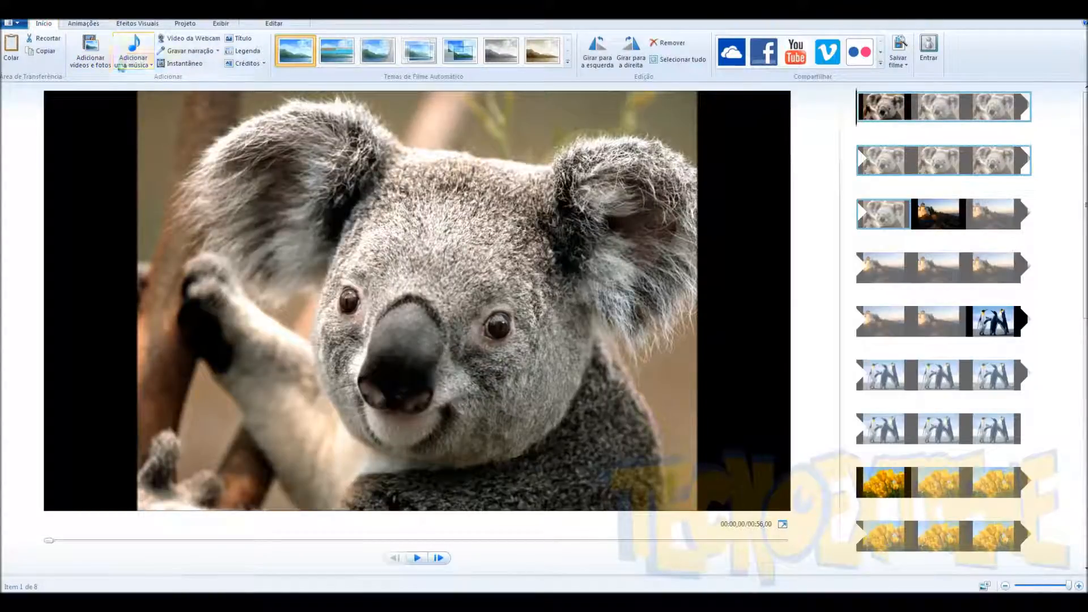
{"action": "left_click", "coordinate": [219, 52]}
{"action": "left_click", "coordinate": [219, 52]}
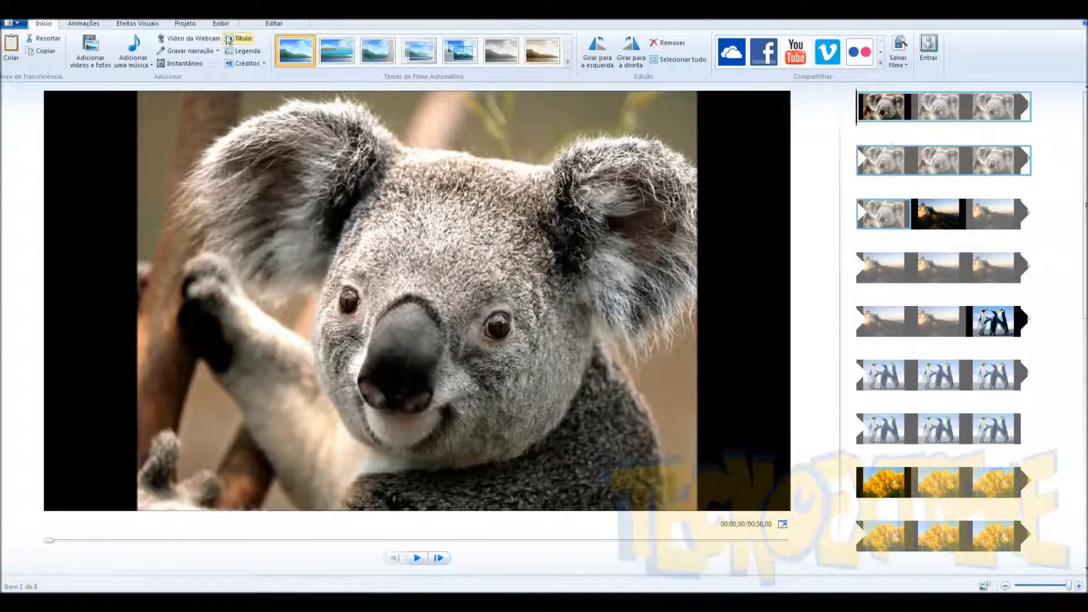
Step: Preview a new title slide placed before the koala photo, and delete it again
{"action": "left_click", "coordinate": [247, 40]}
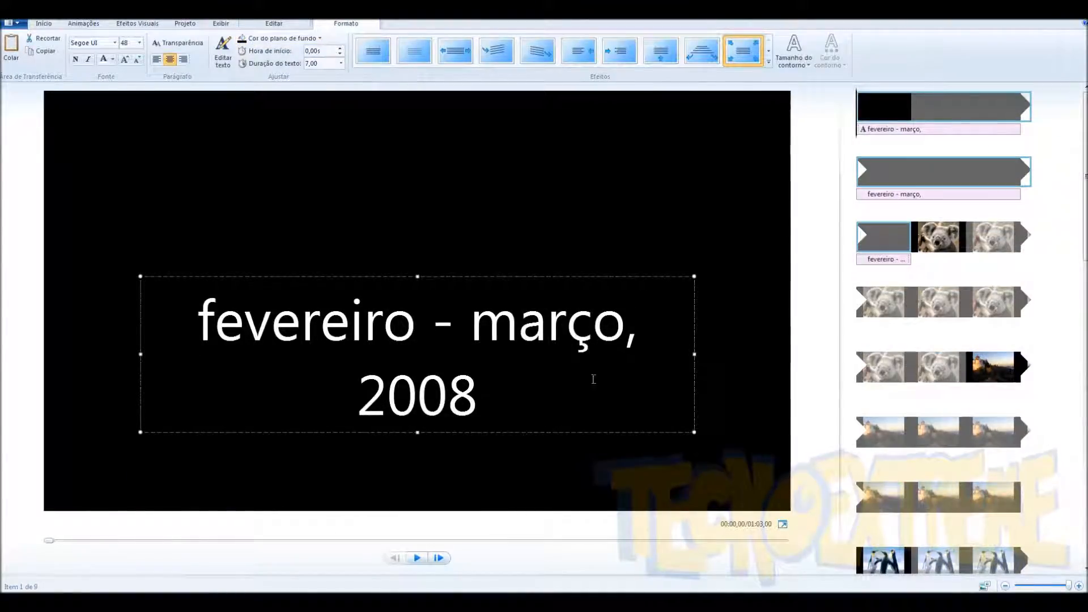
{"action": "left_click", "coordinate": [417, 558]}
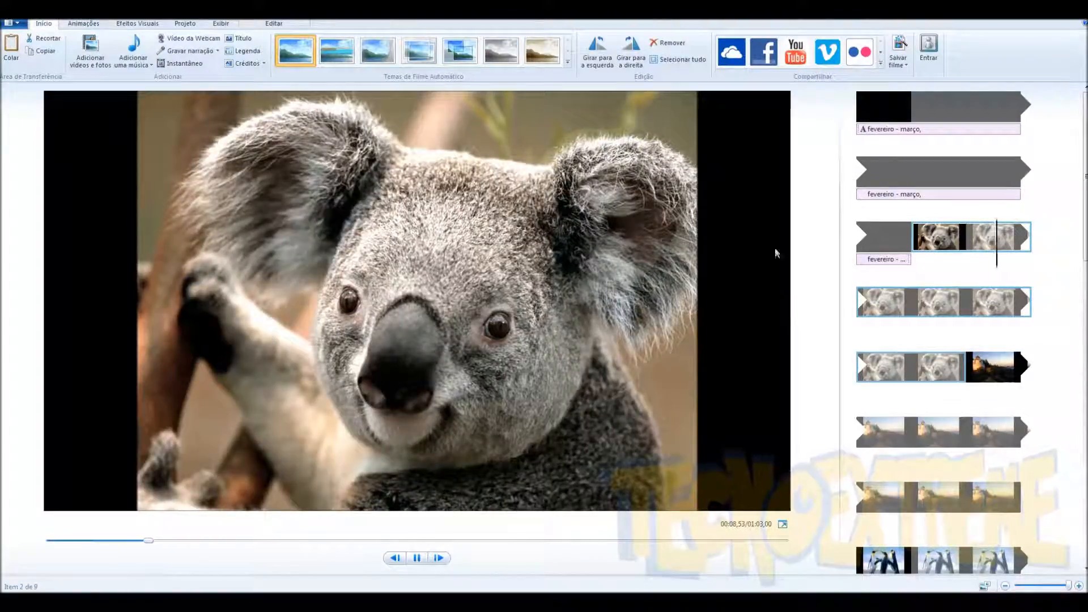
{"action": "left_click", "coordinate": [858, 248]}
{"action": "key", "text": "Delete"}
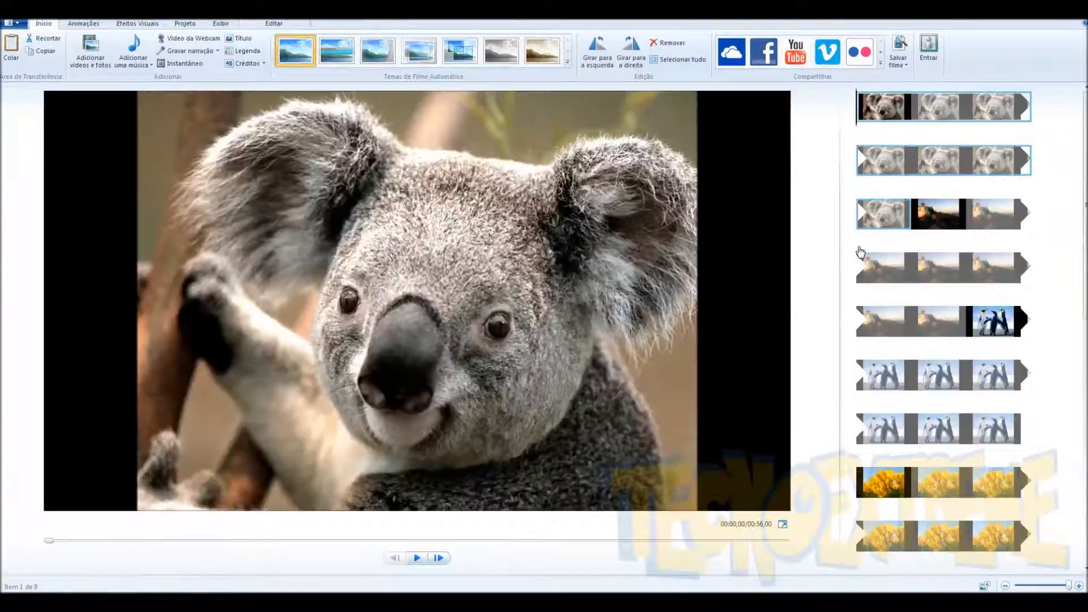
Step: Add a caption to the koala photo and move its text box to the upper part of the picture
{"action": "left_click", "coordinate": [244, 52]}
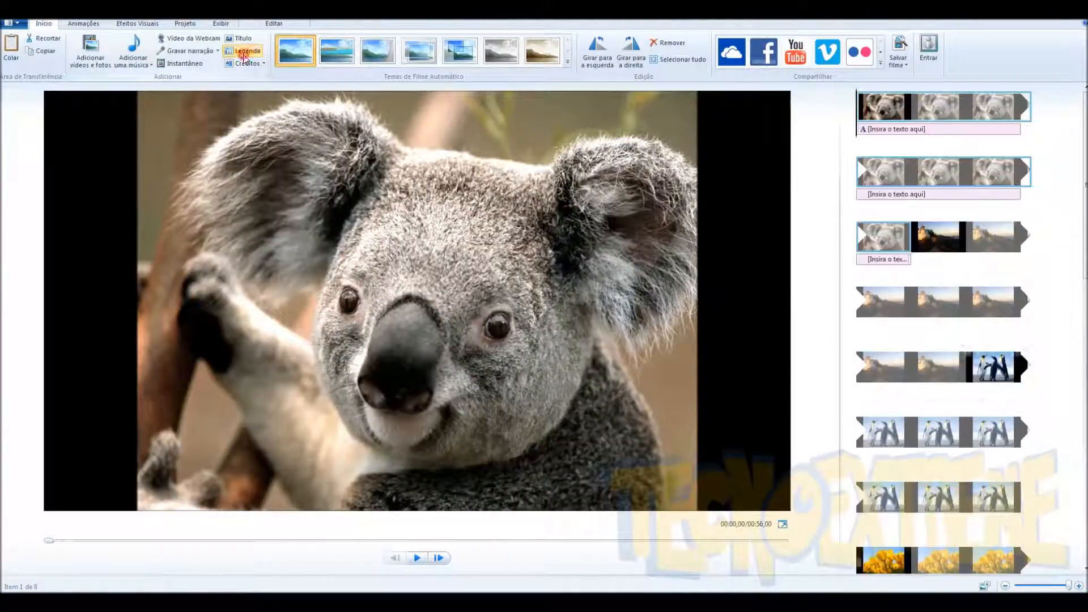
{"action": "left_click_drag", "start_coordinate": [452, 422], "coordinate": [420, 124]}
Step: Format the whole caption text on the koala photo as red, bold and italic
{"action": "left_click_drag", "start_coordinate": [530, 159], "coordinate": [267, 156]}
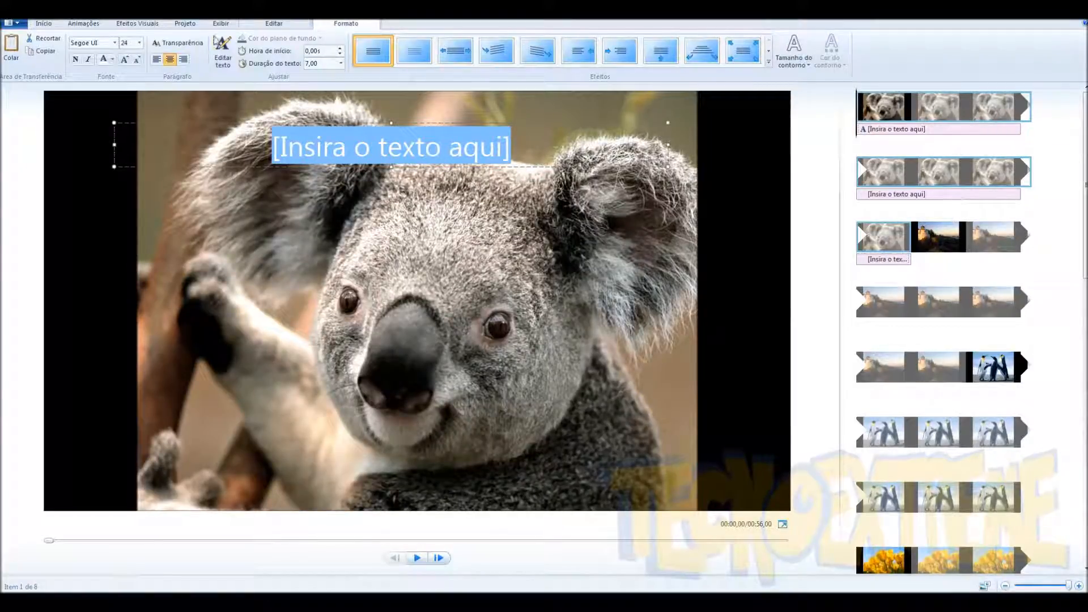
{"action": "left_click", "coordinate": [112, 60]}
{"action": "left_click", "coordinate": [115, 91]}
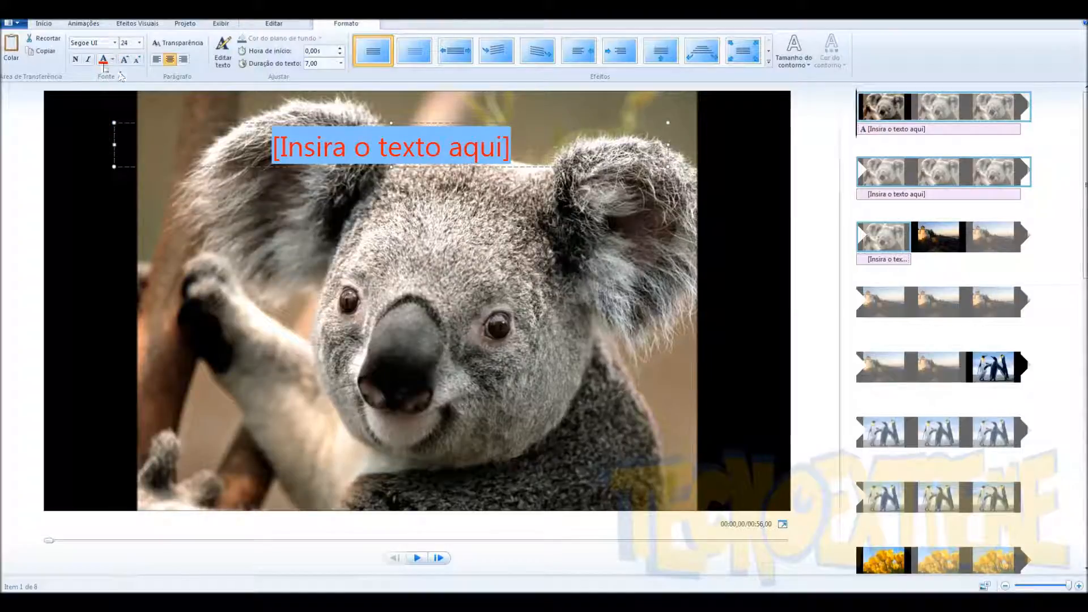
{"action": "left_click", "coordinate": [74, 60]}
{"action": "left_click", "coordinate": [88, 60]}
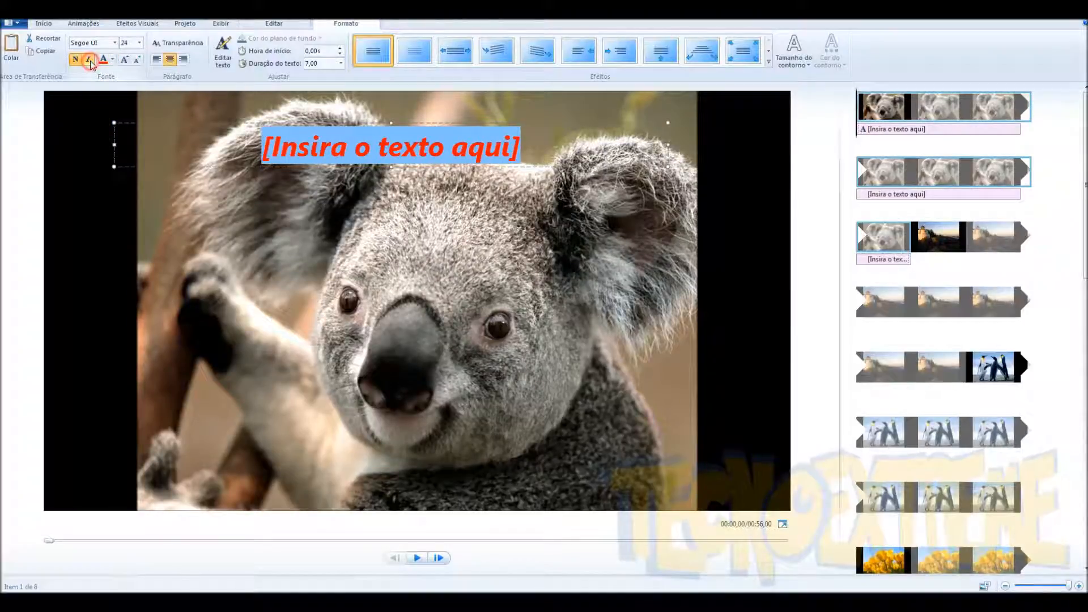
Step: Set the caption's font to Ninja Naruto and its size to 48
{"action": "left_click", "coordinate": [110, 43]}
{"action": "left_click", "coordinate": [113, 42]}
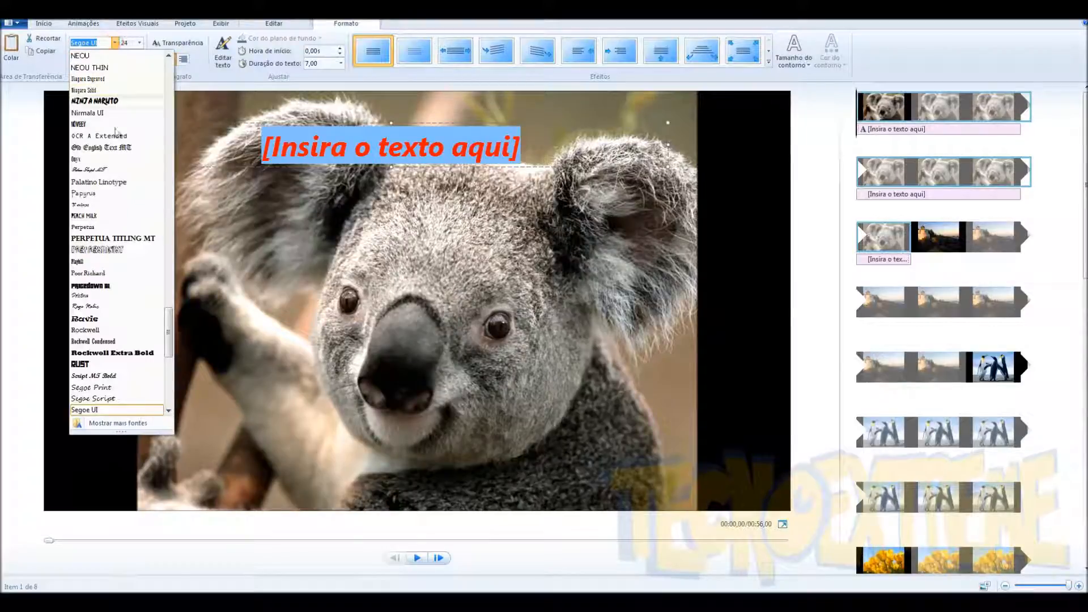
{"action": "left_click", "coordinate": [103, 101]}
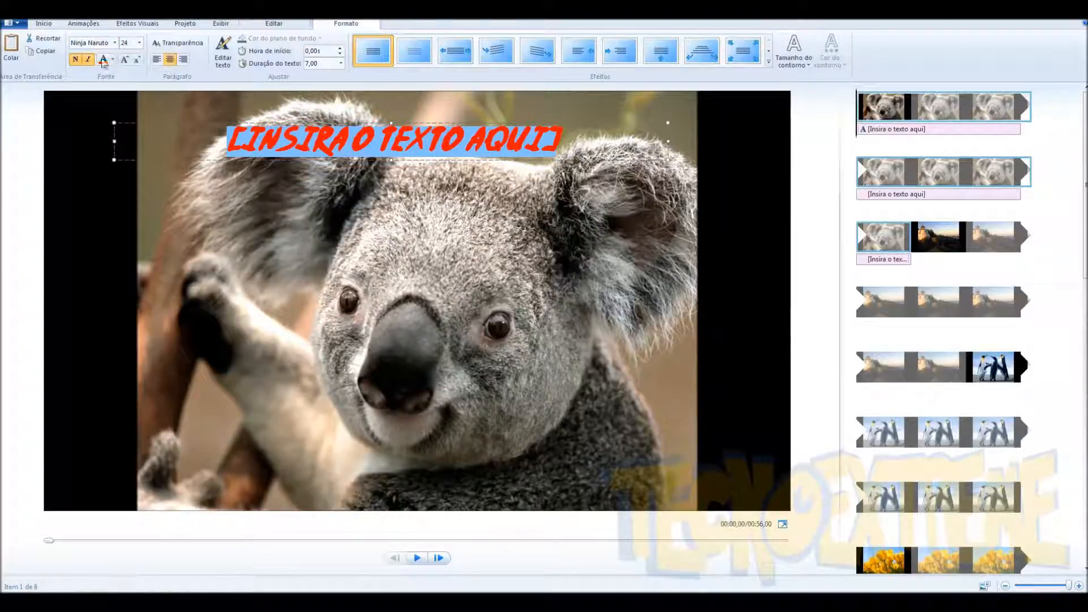
{"action": "left_click", "coordinate": [139, 42]}
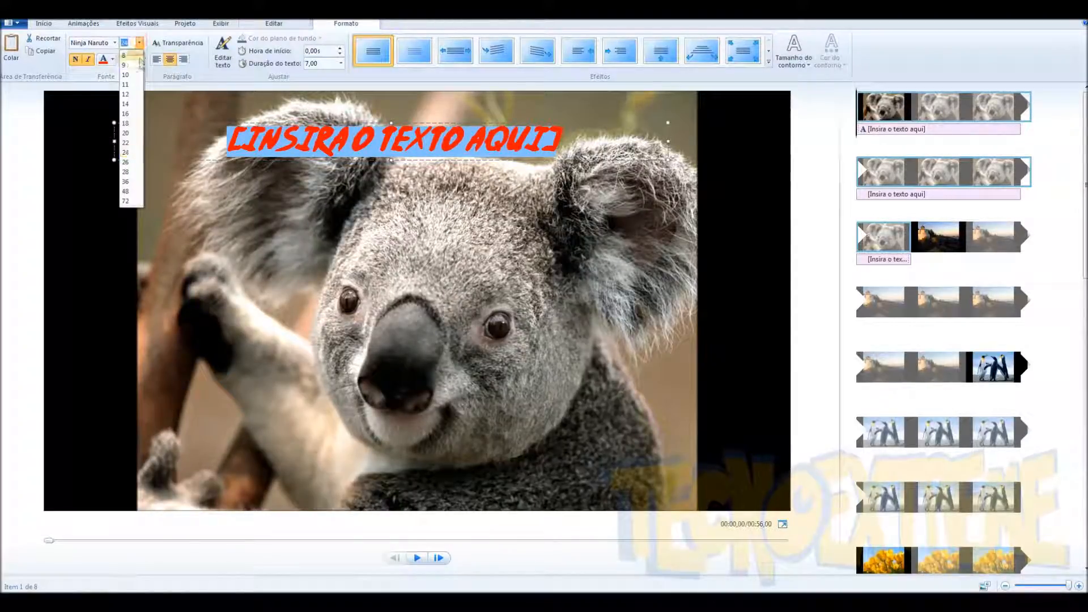
{"action": "left_click", "coordinate": [125, 193]}
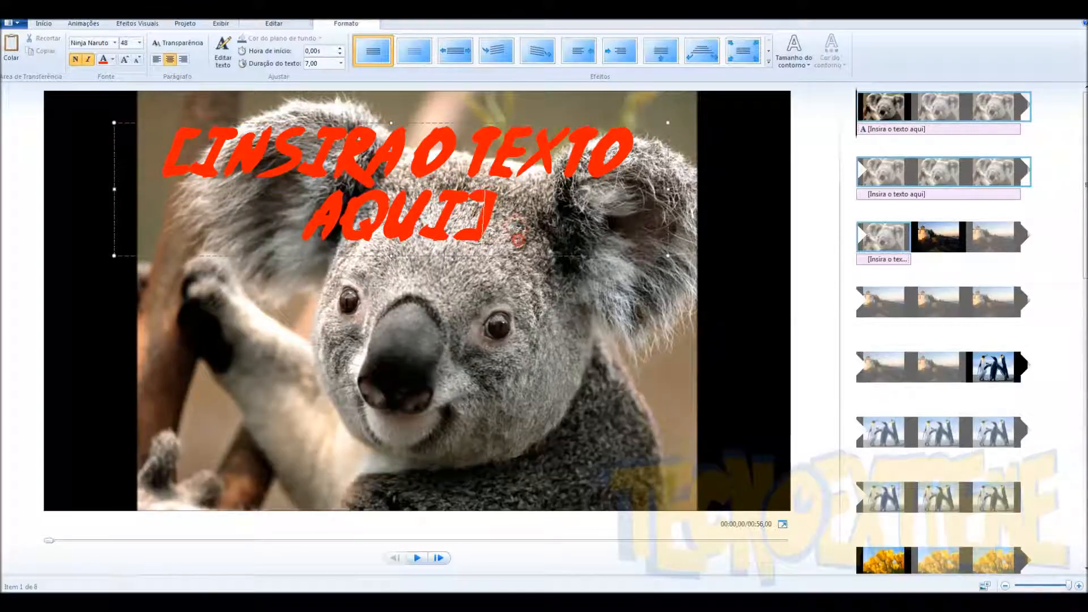
Step: Make the caption text partly transparent
{"action": "left_click", "coordinate": [179, 43]}
{"action": "mouse_move", "coordinate": [160, 60]}
{"action": "left_mouse_down"}
{"action": "mouse_move", "coordinate": [187, 62]}
{"action": "mouse_move", "coordinate": [178, 63]}
{"action": "left_mouse_up"}
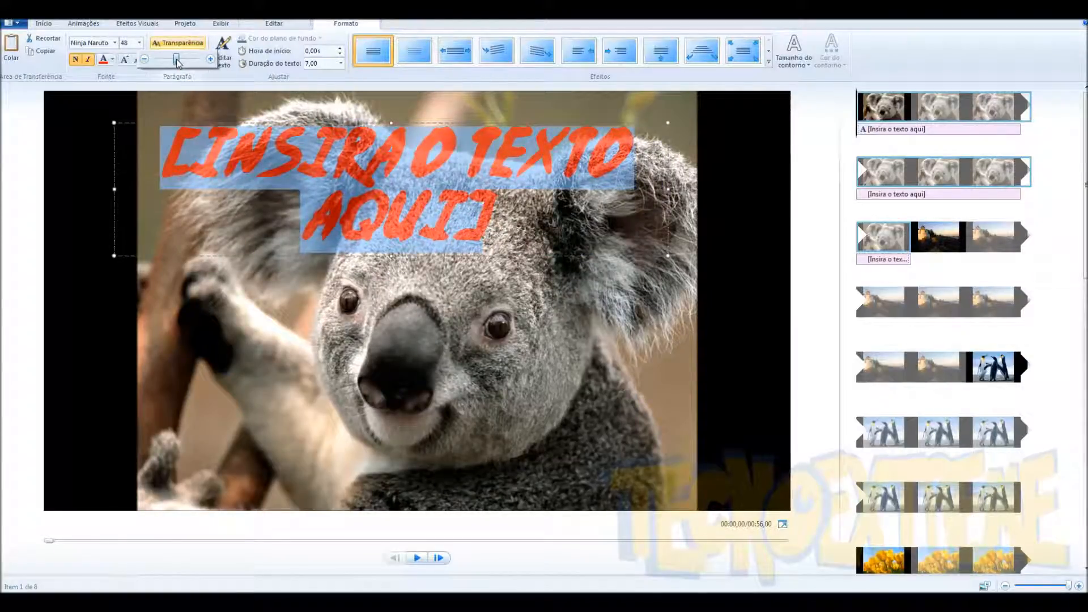
Step: Set the caption's text duration to 14 seconds
{"action": "left_click", "coordinate": [315, 57]}
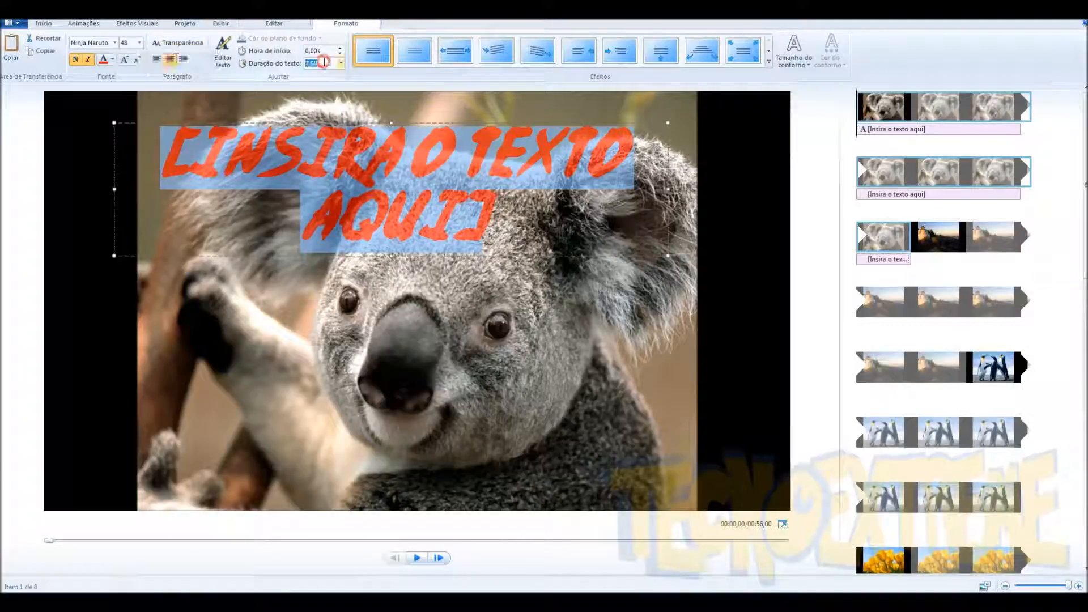
{"action": "left_click", "coordinate": [326, 50]}
{"action": "left_click", "coordinate": [327, 62]}
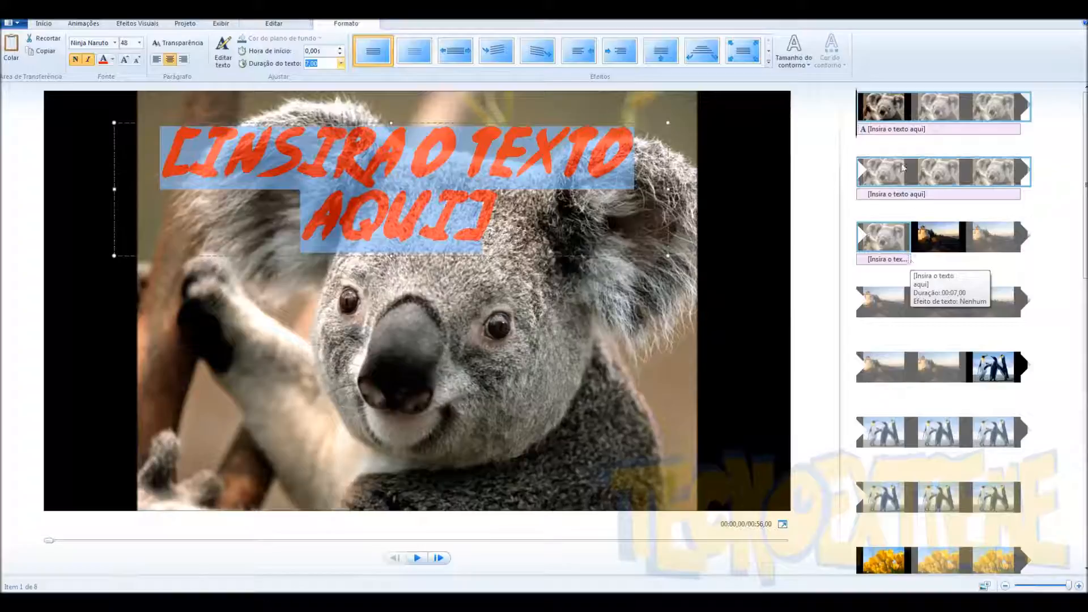
{"action": "double_click", "coordinate": [328, 65]}
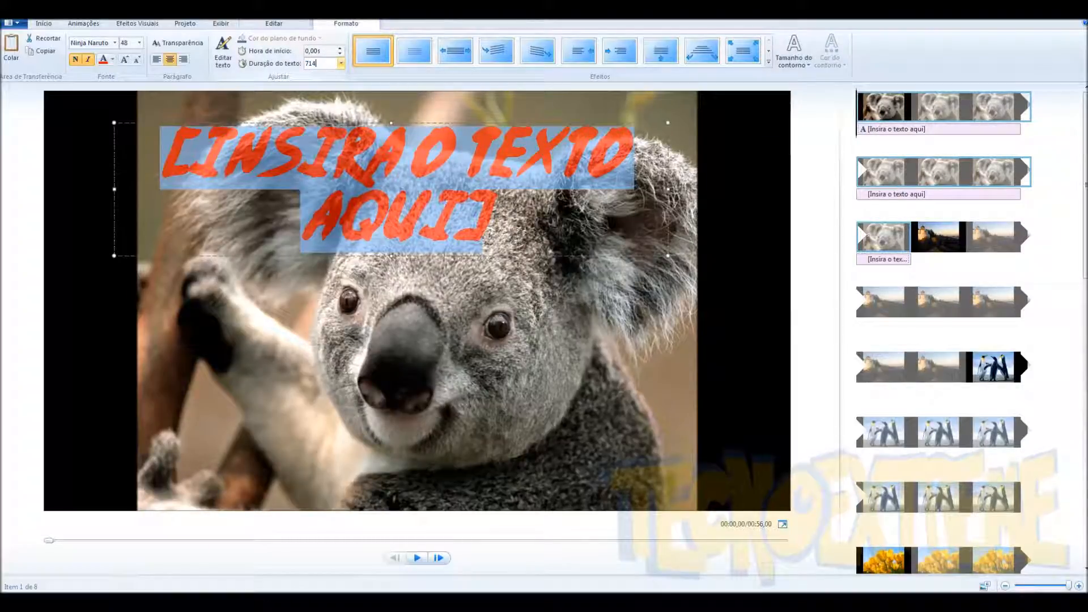
{"action": "double_click", "coordinate": [310, 64]}
{"action": "type", "text": "14"}
{"action": "key", "text": "Return"}
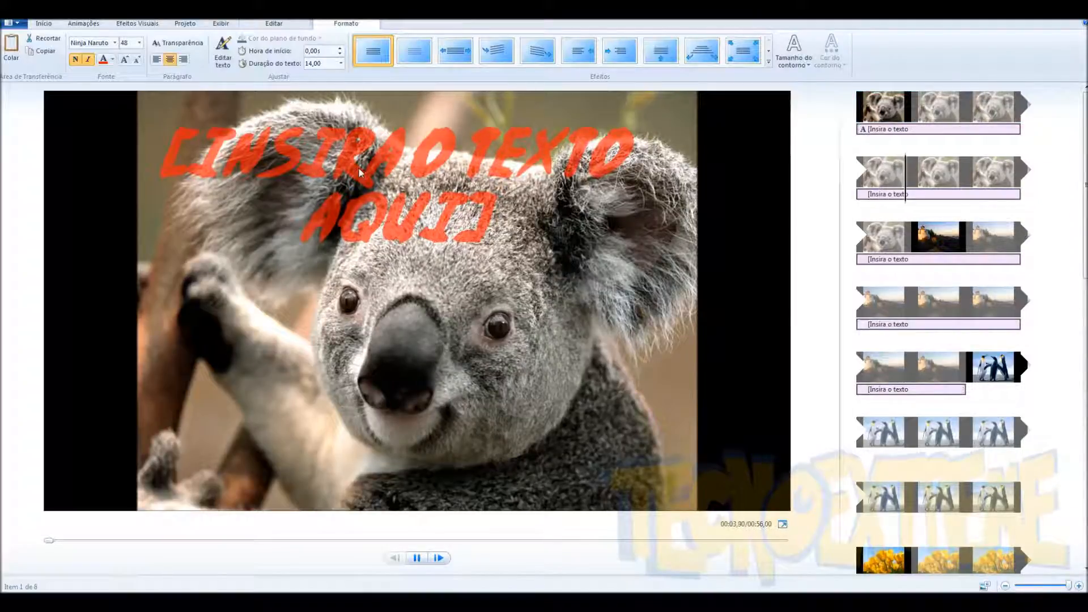
Step: Give the caption text on the koala photo a Fino (thin) outline in black, after trying Extra Grosso
{"action": "left_click", "coordinate": [873, 129]}
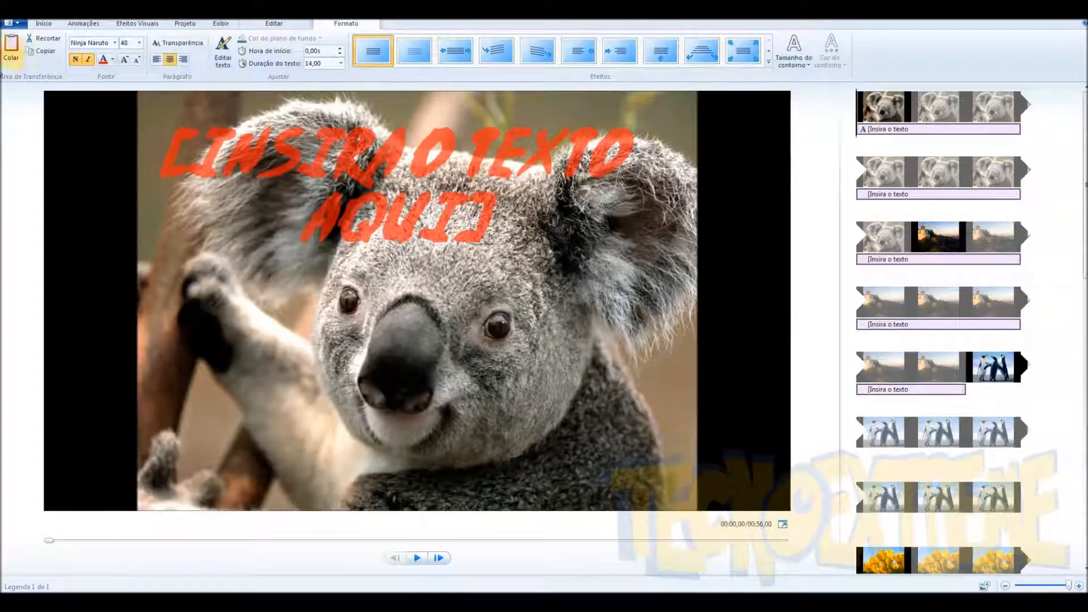
{"action": "left_click", "coordinate": [793, 57]}
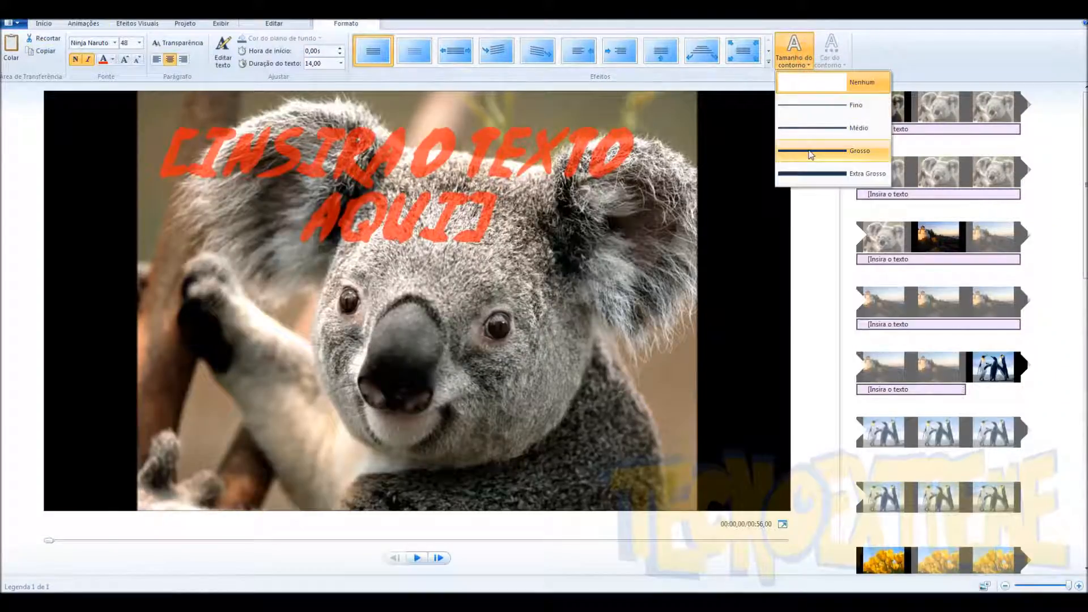
{"action": "left_click", "coordinate": [807, 174]}
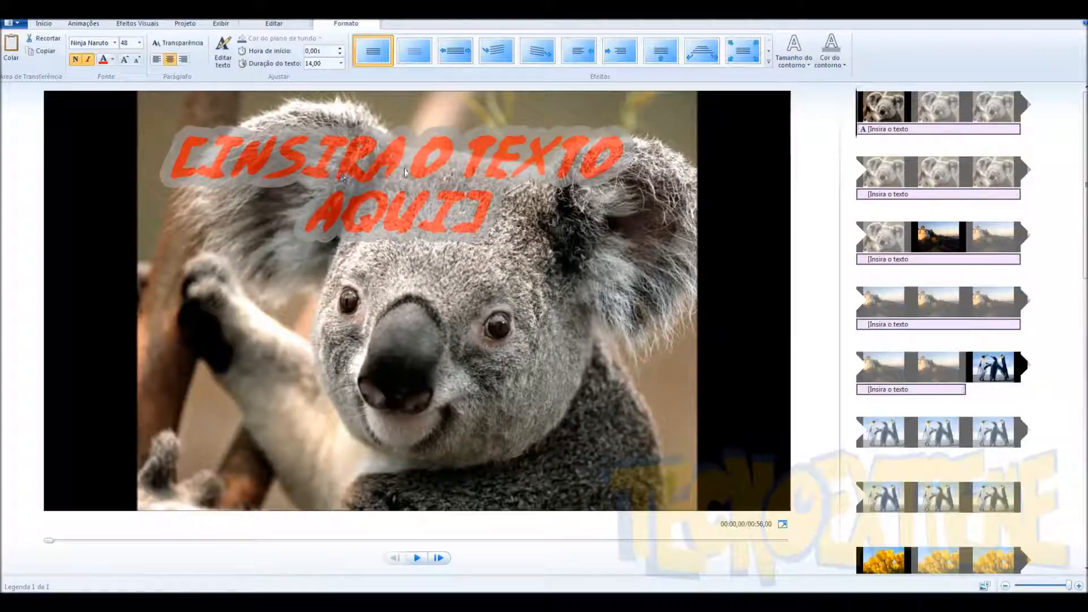
{"action": "left_click", "coordinate": [794, 50]}
{"action": "left_click", "coordinate": [800, 104]}
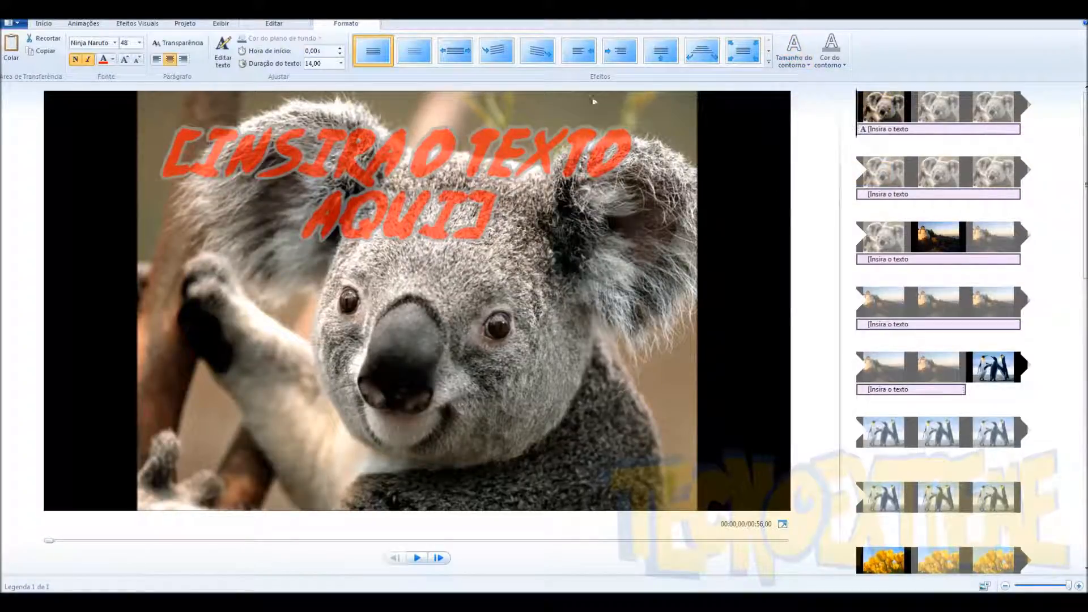
{"action": "left_click", "coordinate": [833, 57]}
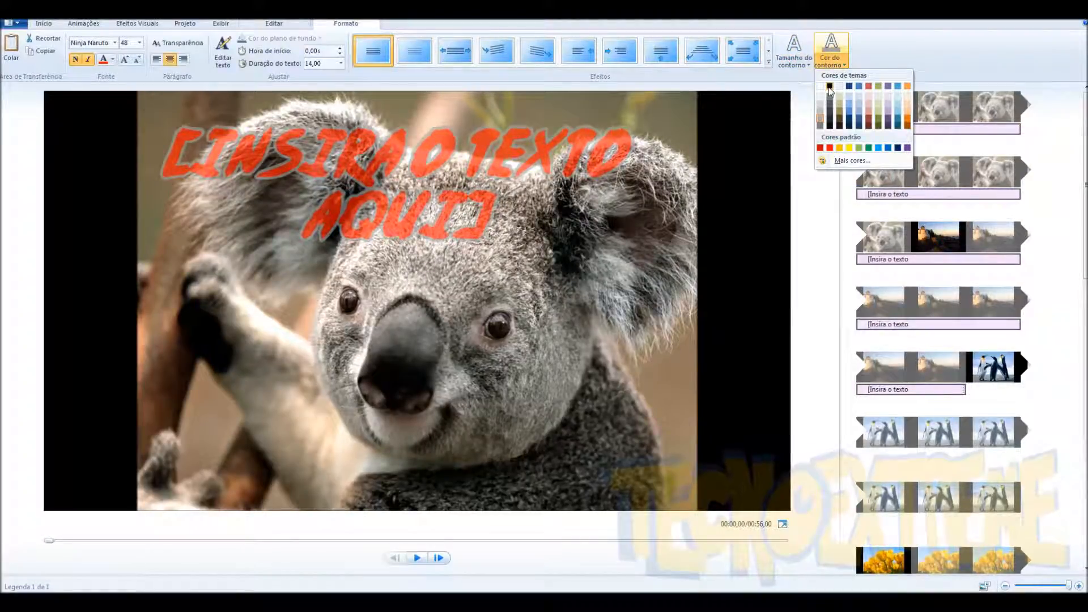
{"action": "left_click", "coordinate": [829, 86]}
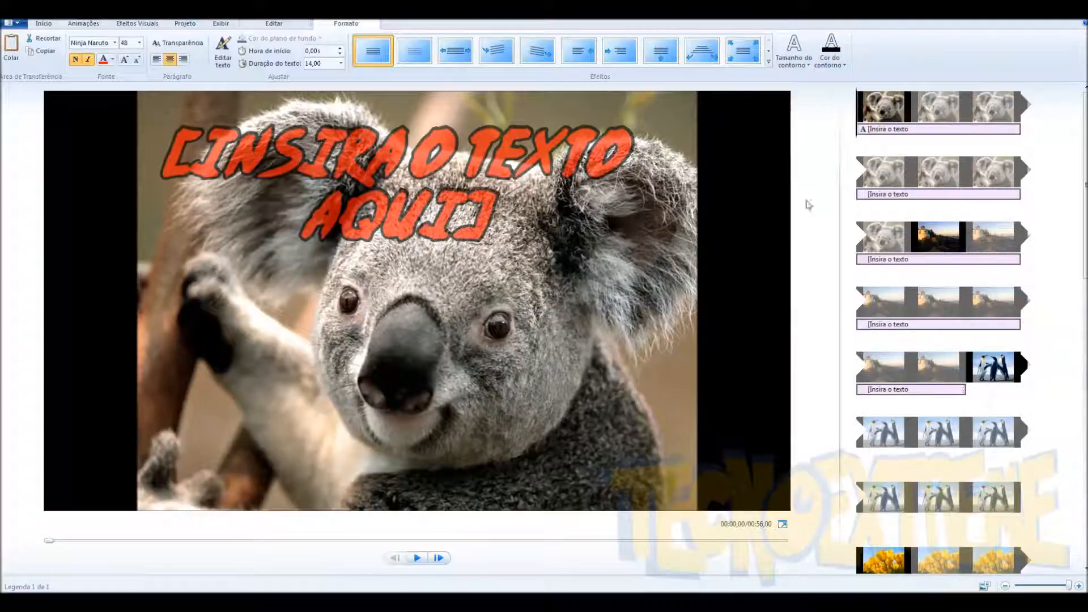
Step: Thicken the caption text's outline to Médio and finally to Extra Grosso
{"action": "left_click", "coordinate": [794, 50]}
{"action": "left_click", "coordinate": [799, 127]}
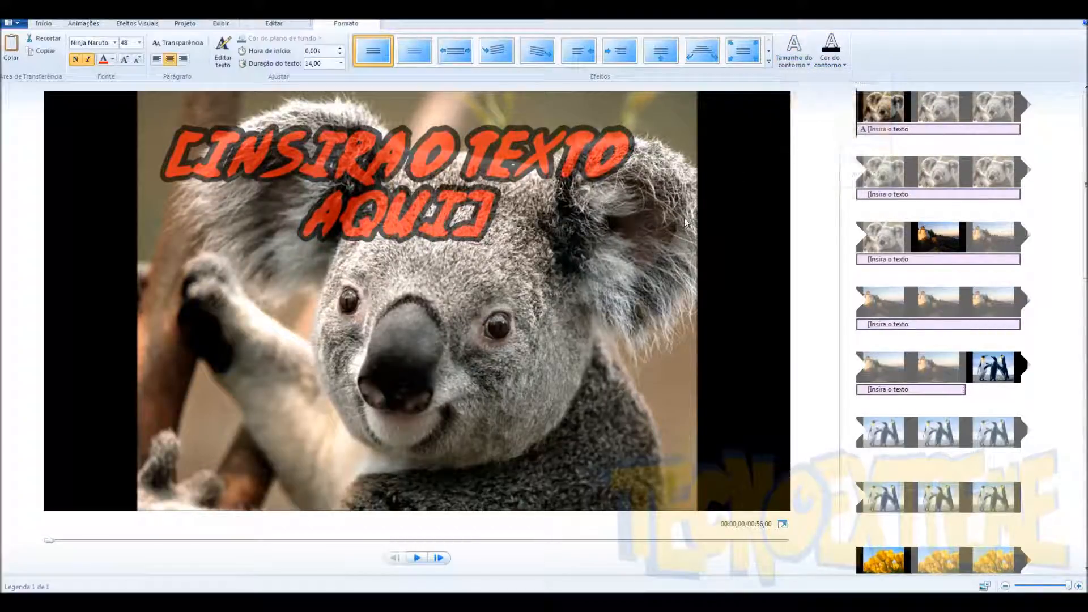
{"action": "left_click", "coordinate": [794, 50]}
{"action": "left_click", "coordinate": [838, 173]}
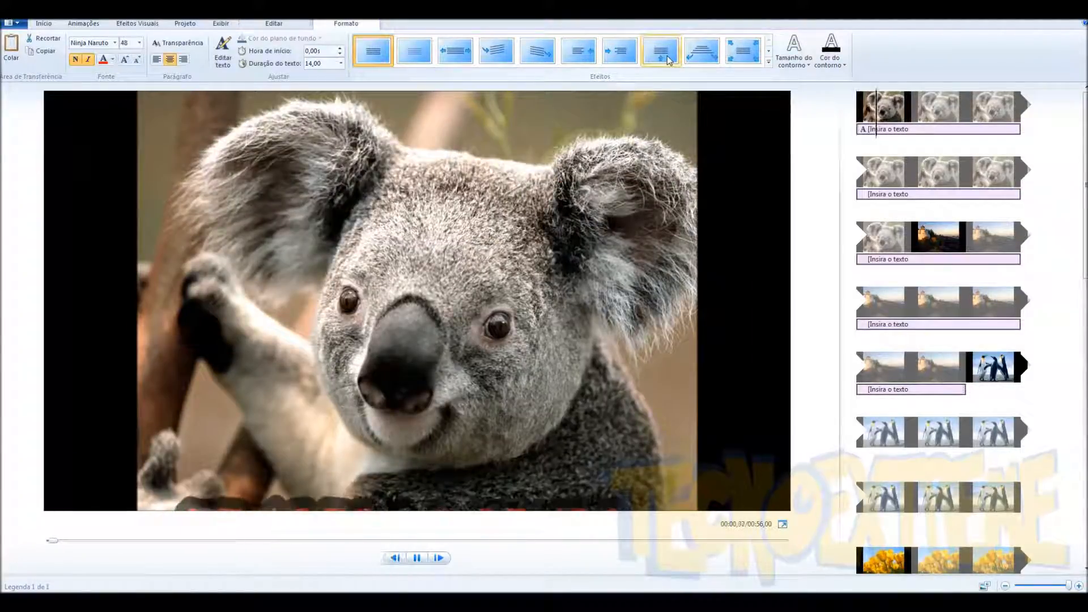
Step: Apply the Balanço text effect to the caption and preview it from the start of the koala photo
{"action": "left_click", "coordinate": [702, 51]}
{"action": "left_click", "coordinate": [872, 121]}
{"action": "key", "text": "space"}
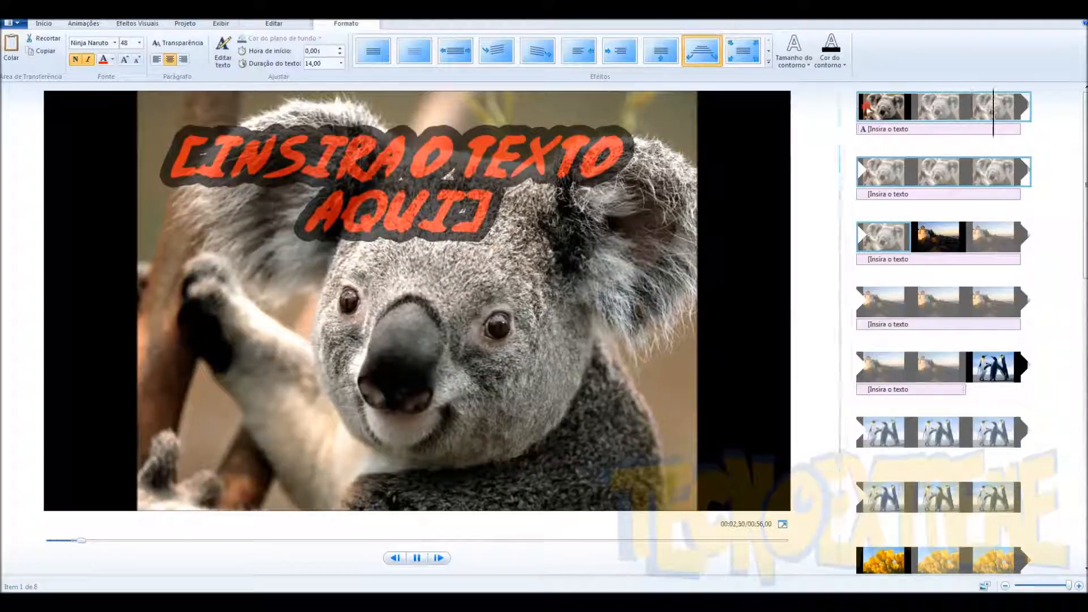
{"action": "left_click", "coordinate": [863, 118]}
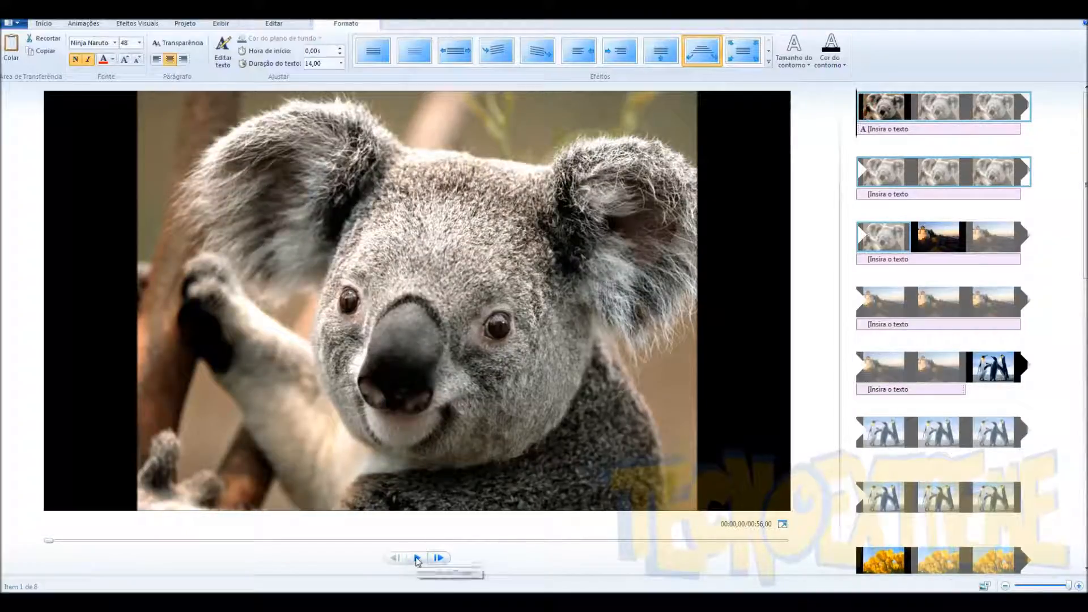
{"action": "key", "text": "space"}
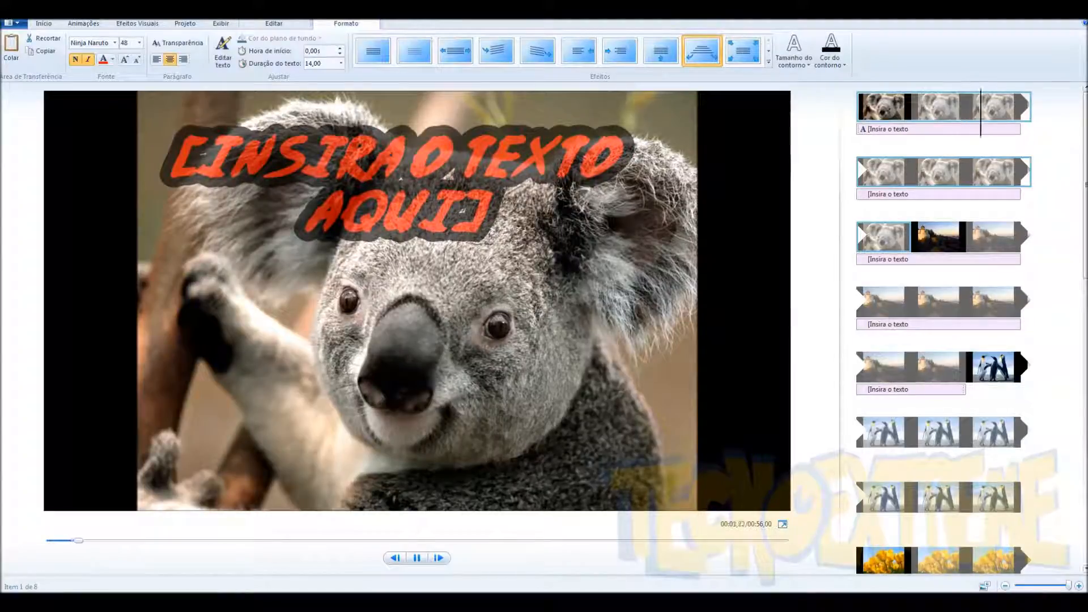
{"action": "left_click", "coordinate": [897, 97]}
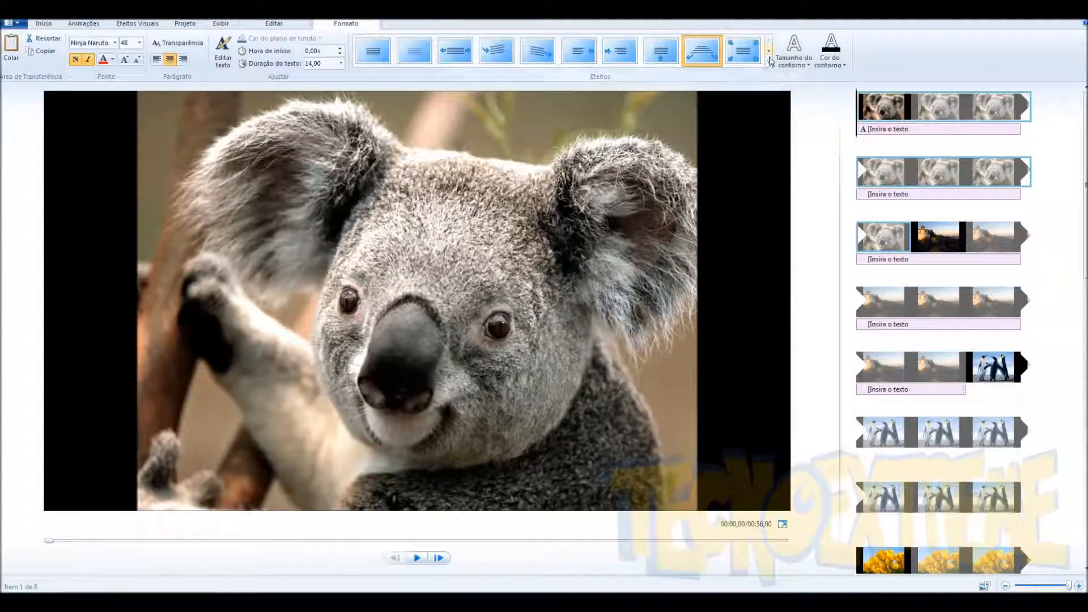
Step: Examine the full gallery of caption text effects, including the Cinematográfico group, and play back the current caption
{"action": "left_click", "coordinate": [769, 62]}
{"action": "left_click", "coordinate": [991, 134]}
{"action": "left_click", "coordinate": [770, 74]}
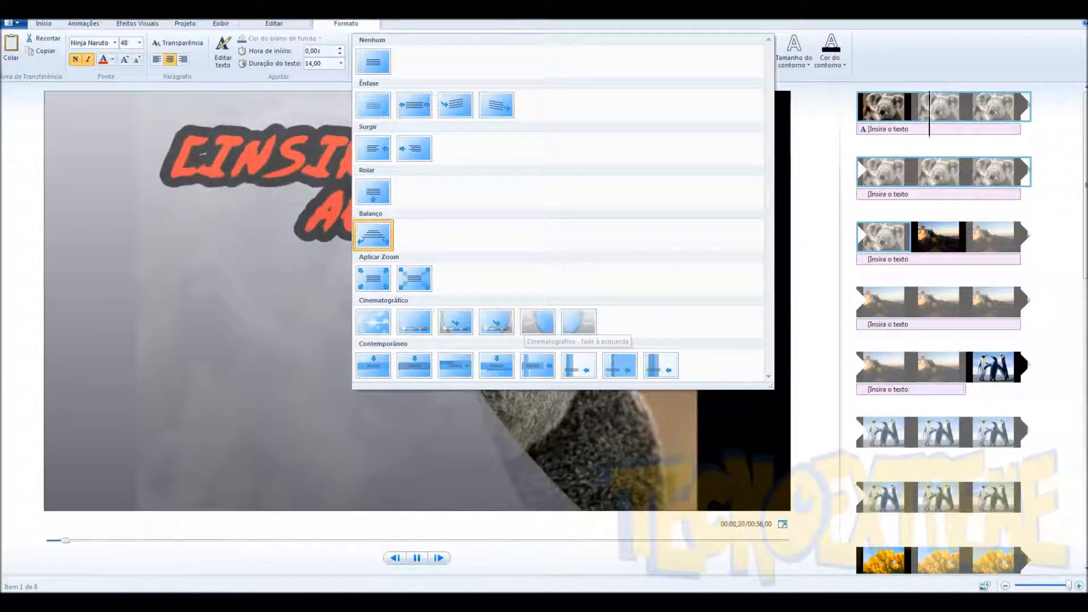
{"action": "left_click", "coordinate": [1048, 185]}
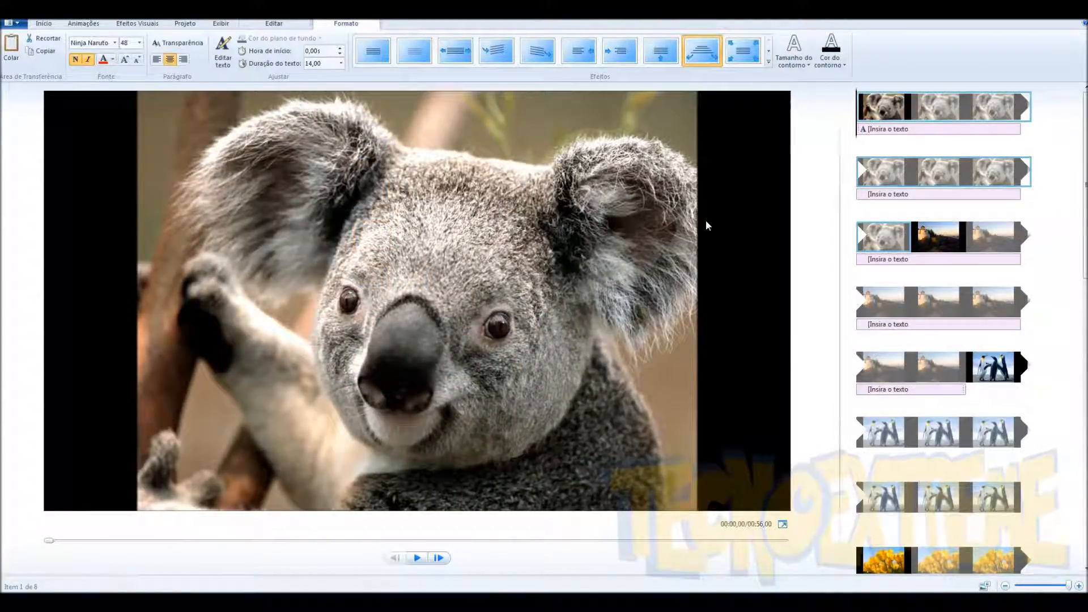
{"action": "key", "text": "space"}
{"action": "key", "text": "space"}
{"action": "left_click", "coordinate": [867, 114]}
Step: Rotate the koala photo to the right by four quarter turns
{"action": "left_click", "coordinate": [44, 24]}
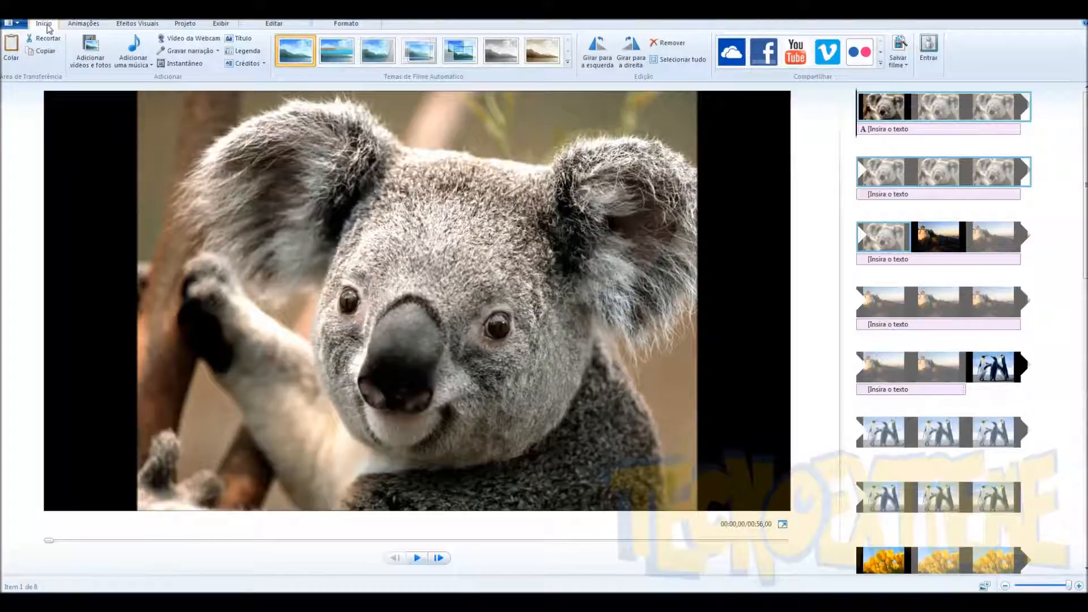
{"action": "left_click", "coordinate": [631, 50]}
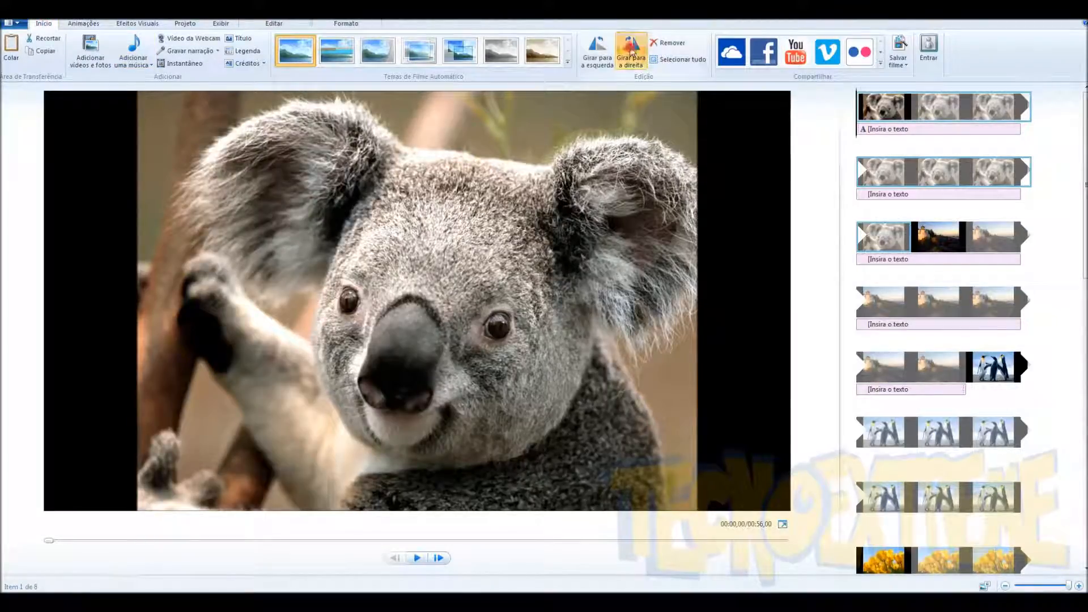
{"action": "left_click", "coordinate": [632, 51]}
{"action": "left_click", "coordinate": [630, 49]}
{"action": "left_click", "coordinate": [630, 50]}
Step: Try the Cinematográfico AutoMovie theme on the project and decline adding music
{"action": "left_click", "coordinate": [464, 60]}
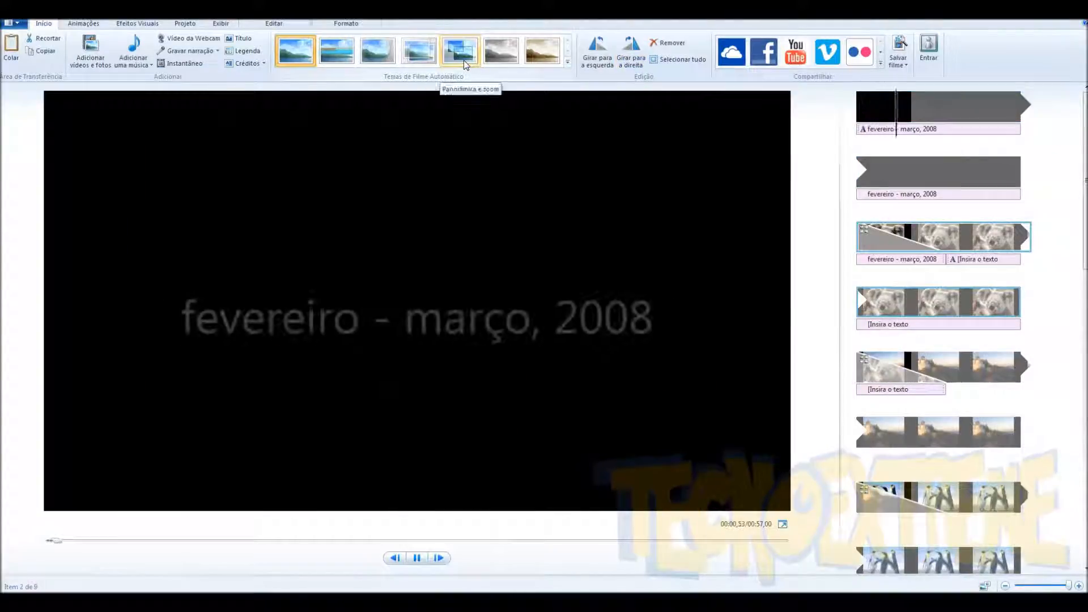
{"action": "left_click", "coordinate": [492, 67]}
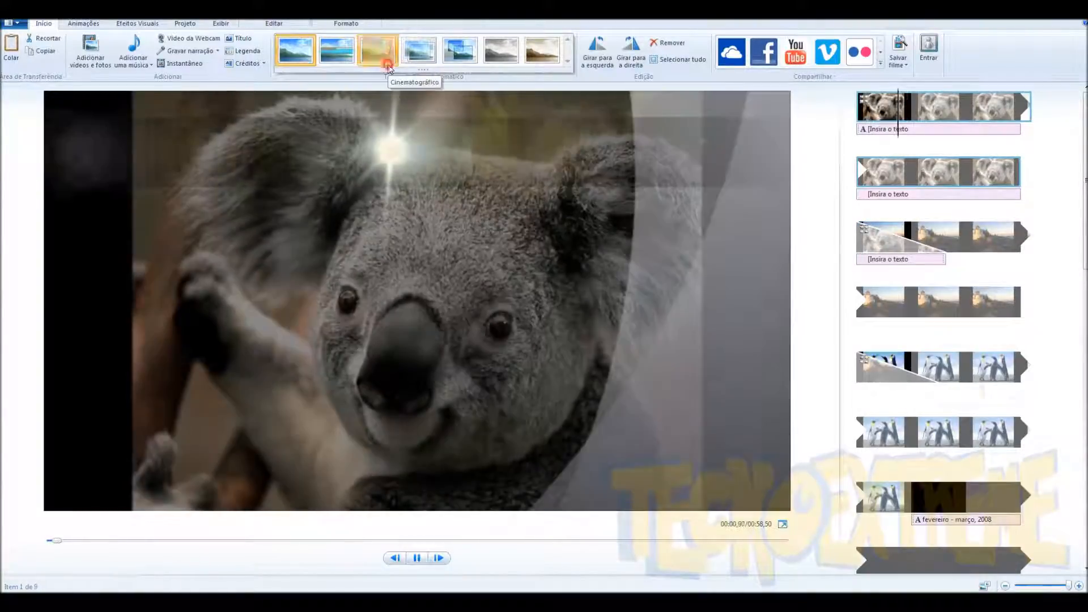
{"action": "left_click", "coordinate": [388, 66]}
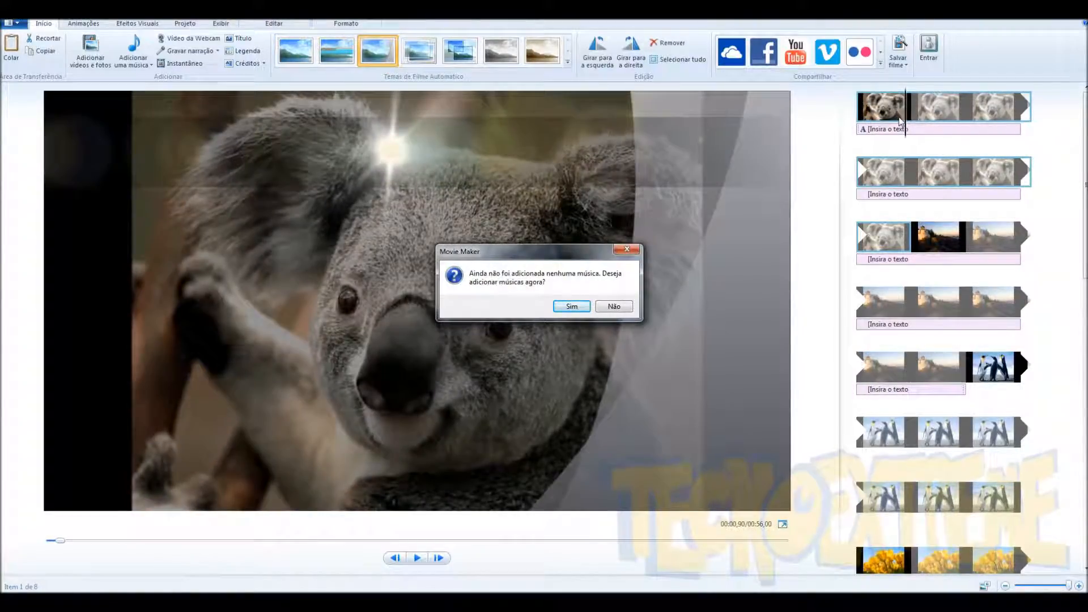
{"action": "left_click", "coordinate": [617, 309]}
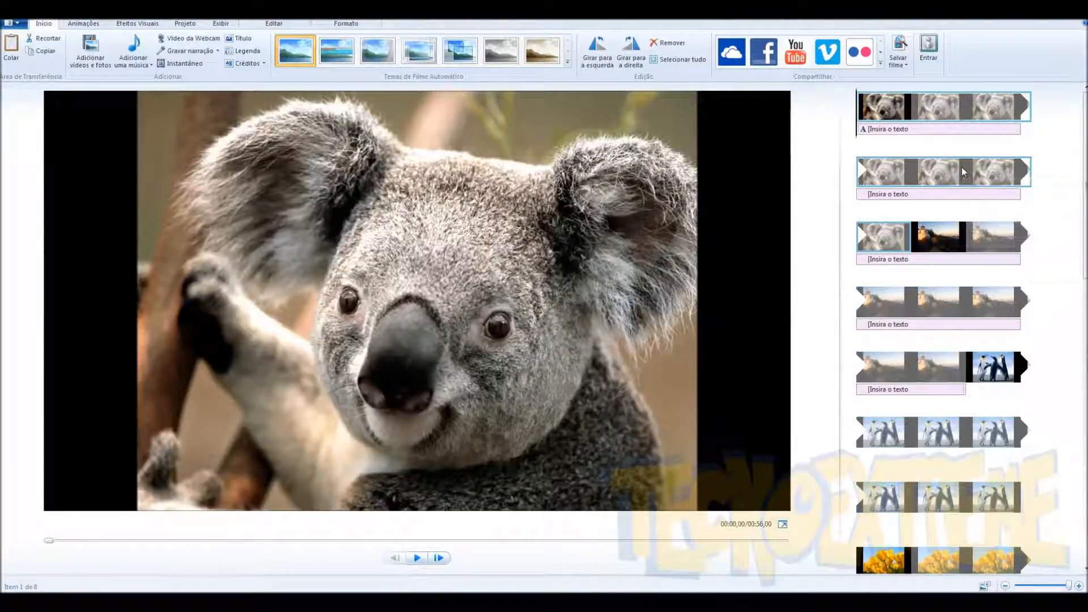
Step: Undo the koala photo's rotations one at a time and redo them
{"action": "left_click", "coordinate": [945, 195]}
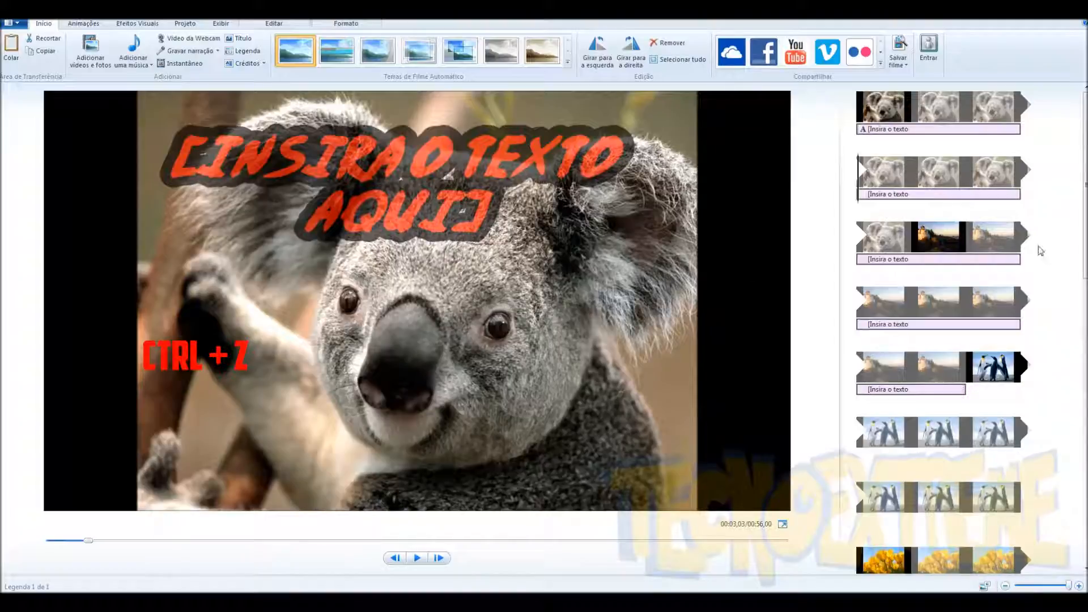
{"action": "key", "text": "ctrl+z"}
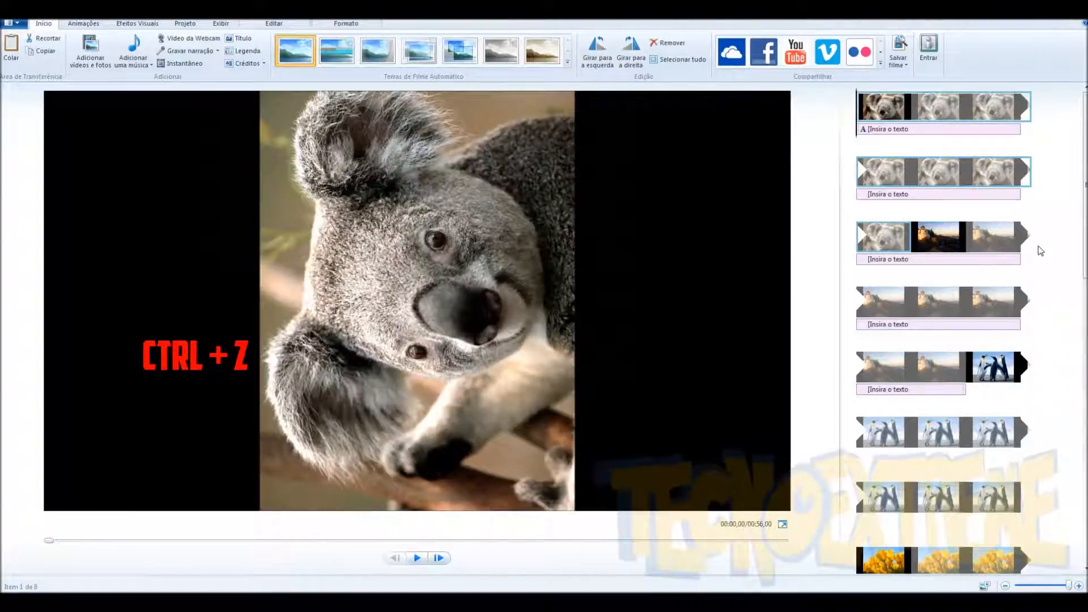
{"action": "key", "text": "ctrl+z"}
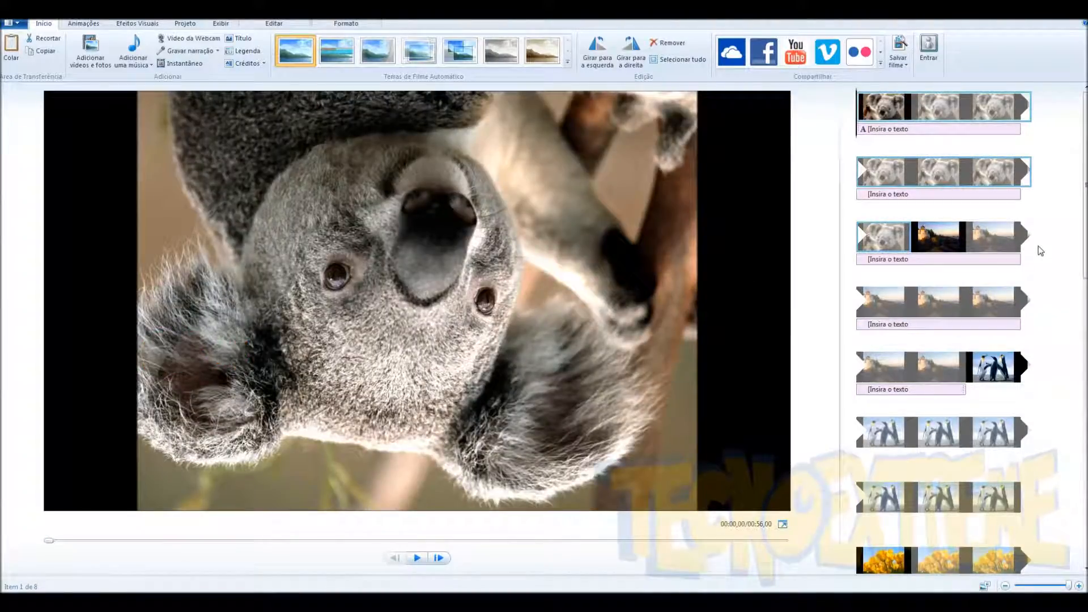
{"action": "key", "text": "ctrl+z"}
{"action": "key", "text": "ctrl+y"}
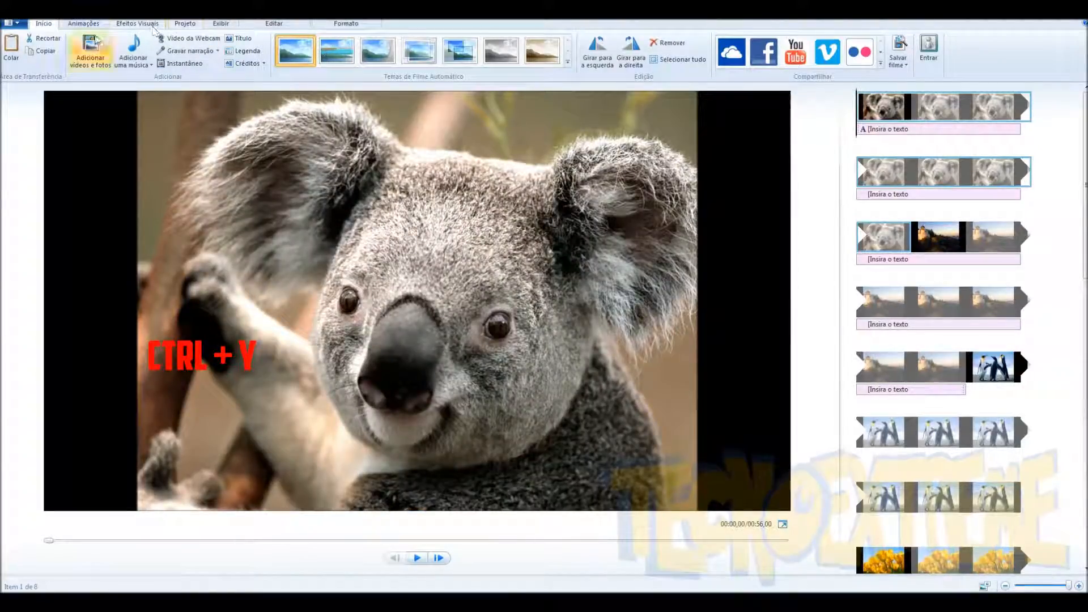
Step: Apply the first Cinematográfico transition to the lighthouse photo and return to the start of the transition
{"action": "left_click", "coordinate": [99, 25]}
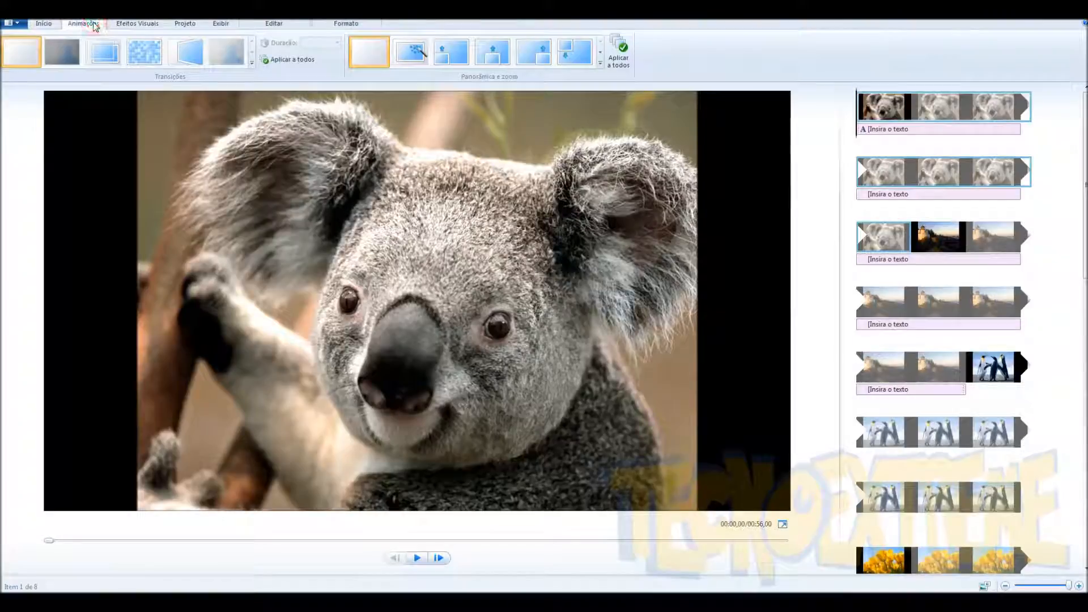
{"action": "left_click", "coordinate": [187, 55]}
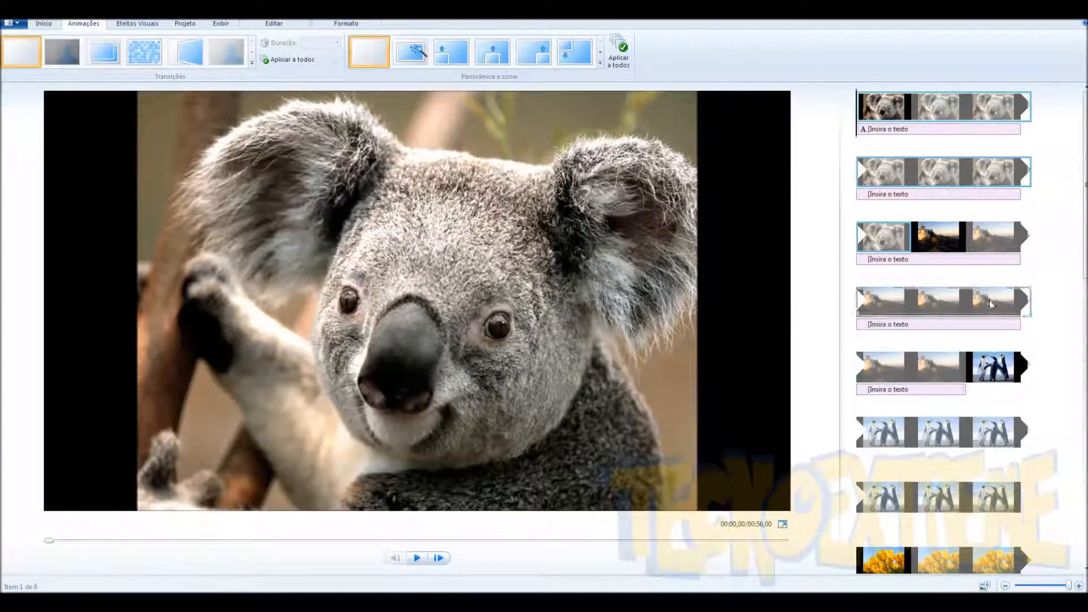
{"action": "left_click", "coordinate": [956, 245]}
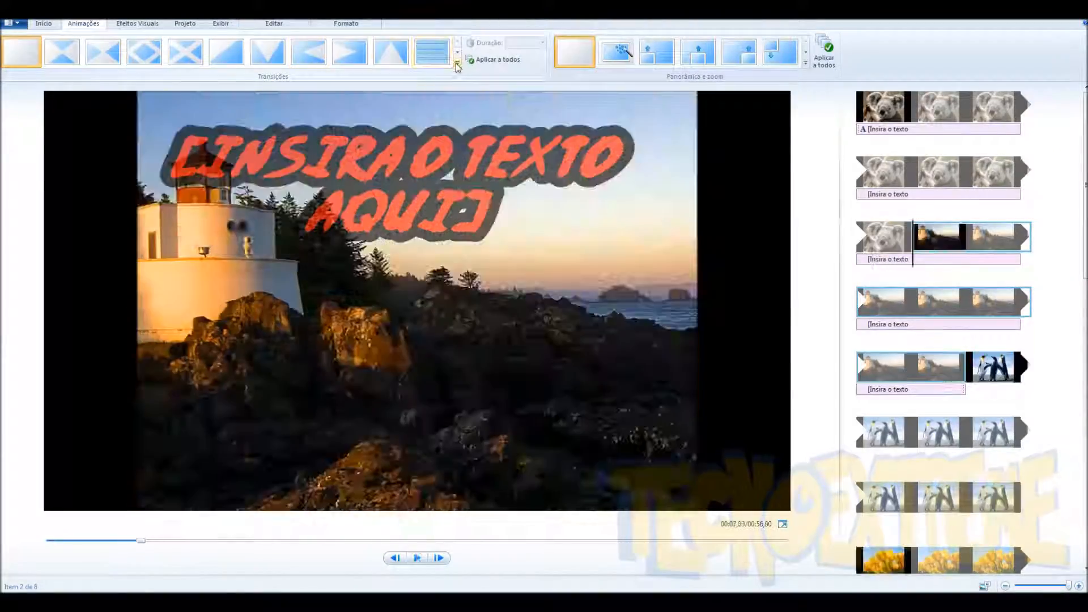
{"action": "left_click", "coordinate": [458, 62]}
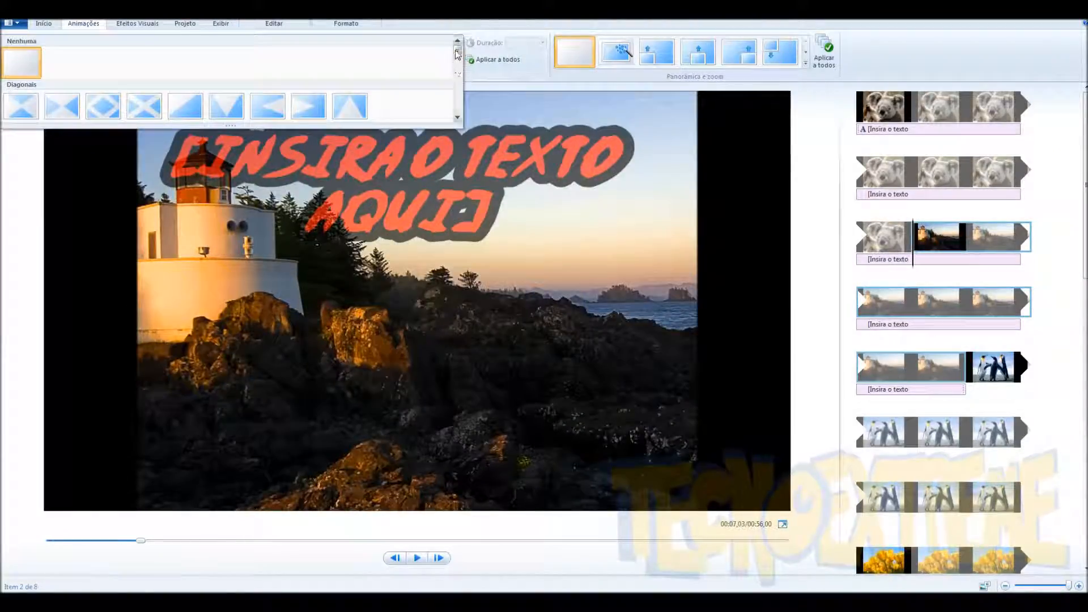
{"action": "left_click_drag", "start_coordinate": [459, 58], "coordinate": [461, 118]}
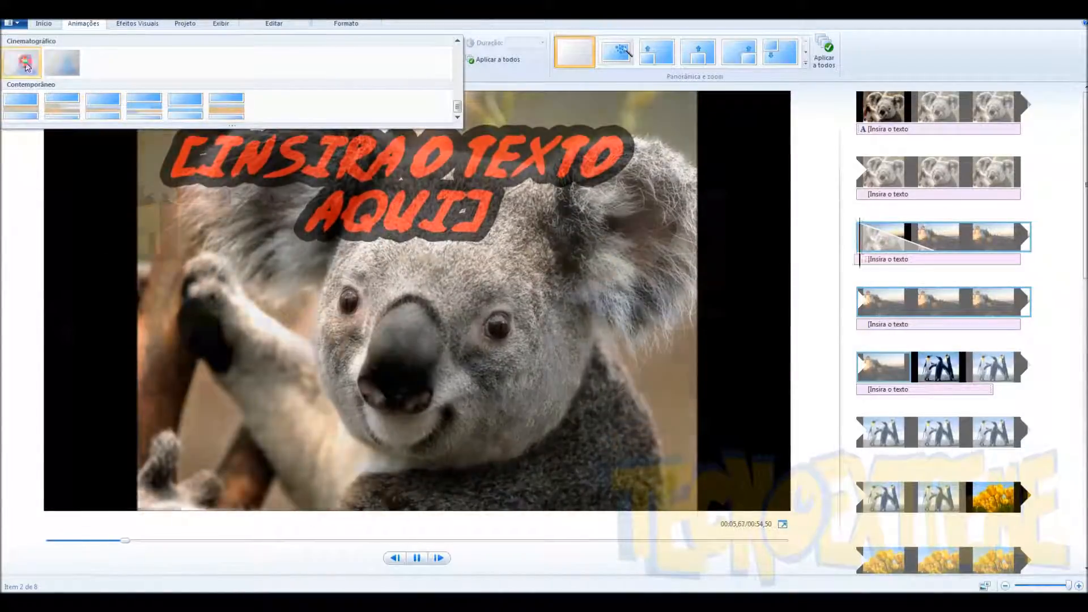
{"action": "left_click", "coordinate": [21, 63]}
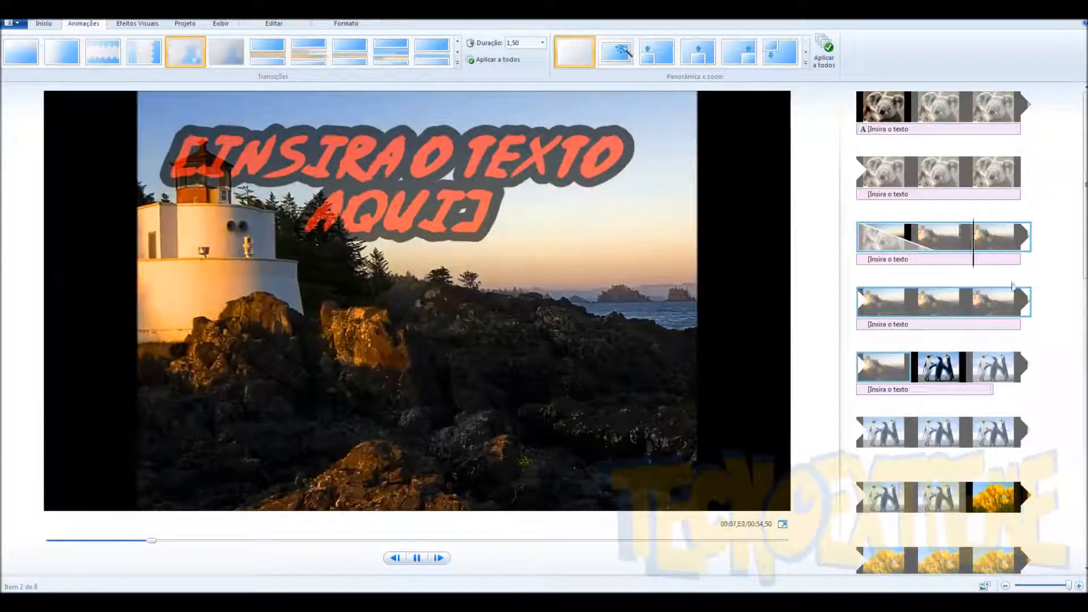
{"action": "left_click", "coordinate": [920, 238]}
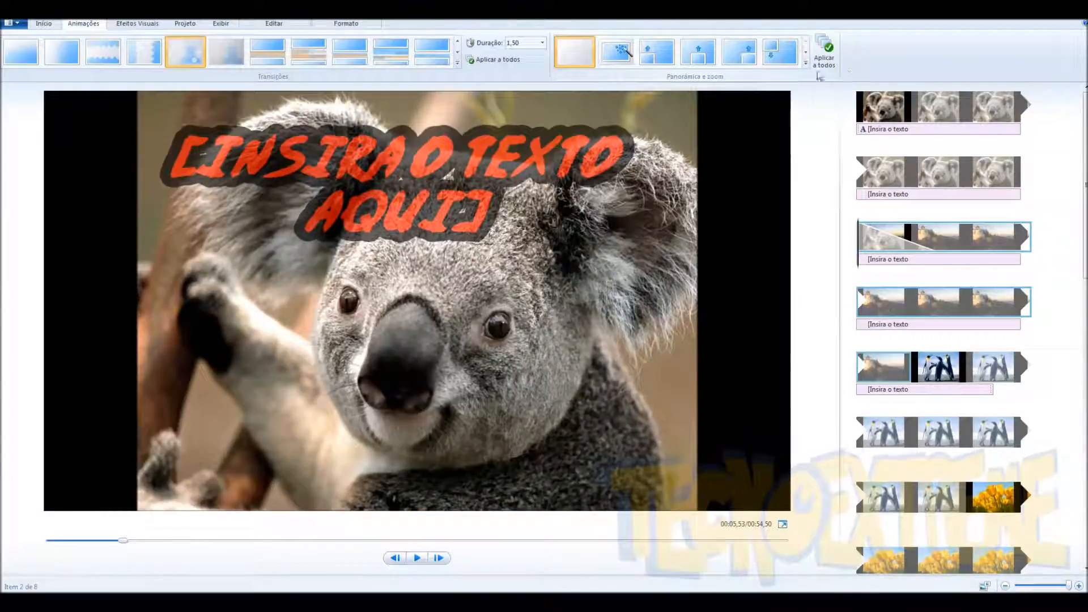
Step: Look through the pan-and-zoom animations and the visual effects gallery down to the Movimentos e Fades group for the lighthouse photo
{"action": "left_click", "coordinate": [805, 64]}
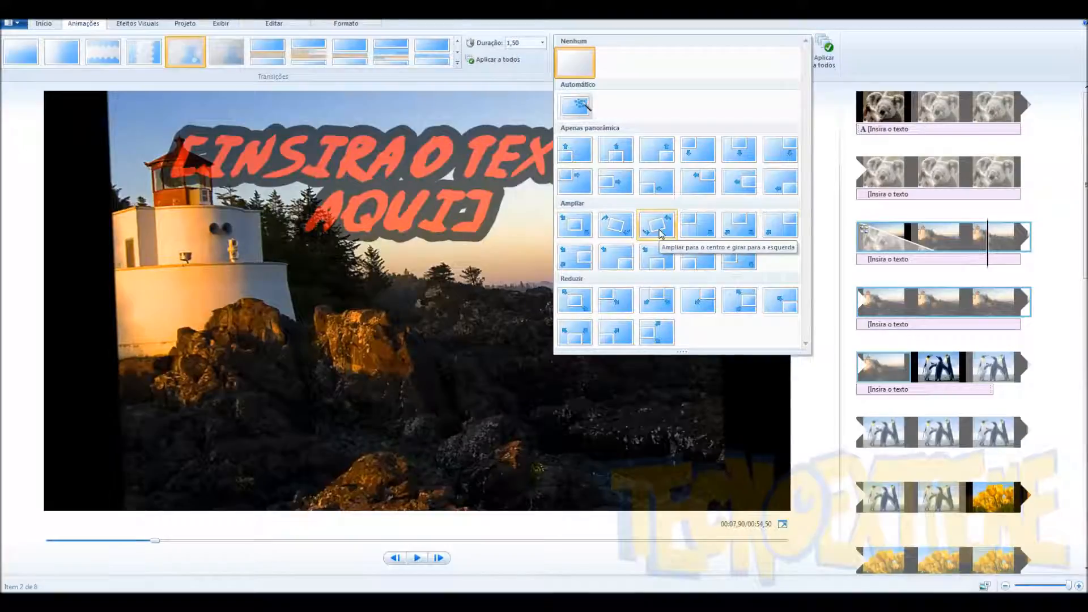
{"action": "left_click", "coordinate": [903, 236]}
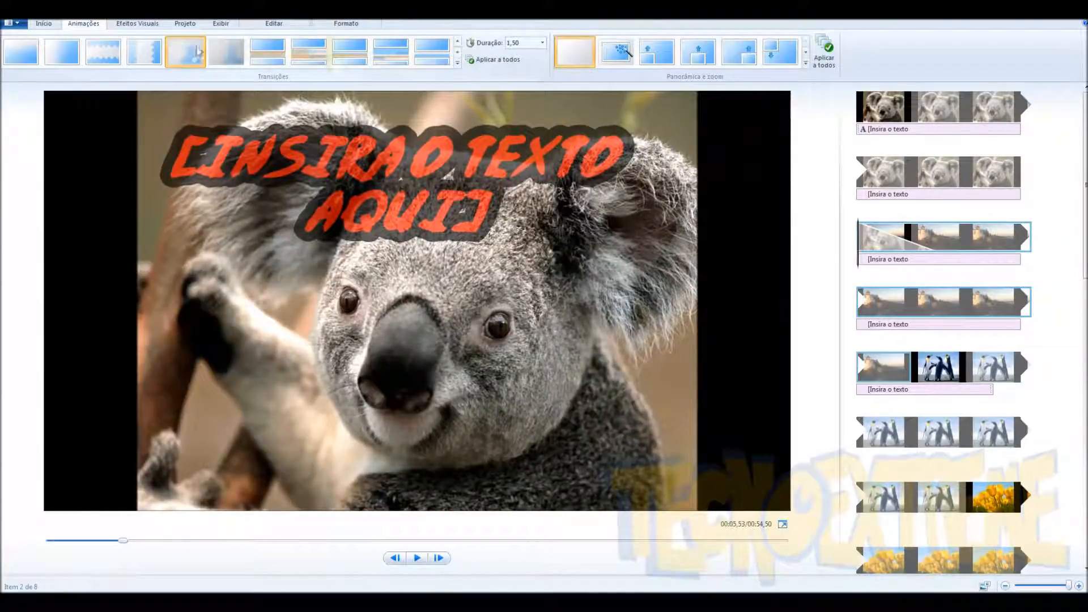
{"action": "left_click", "coordinate": [141, 24]}
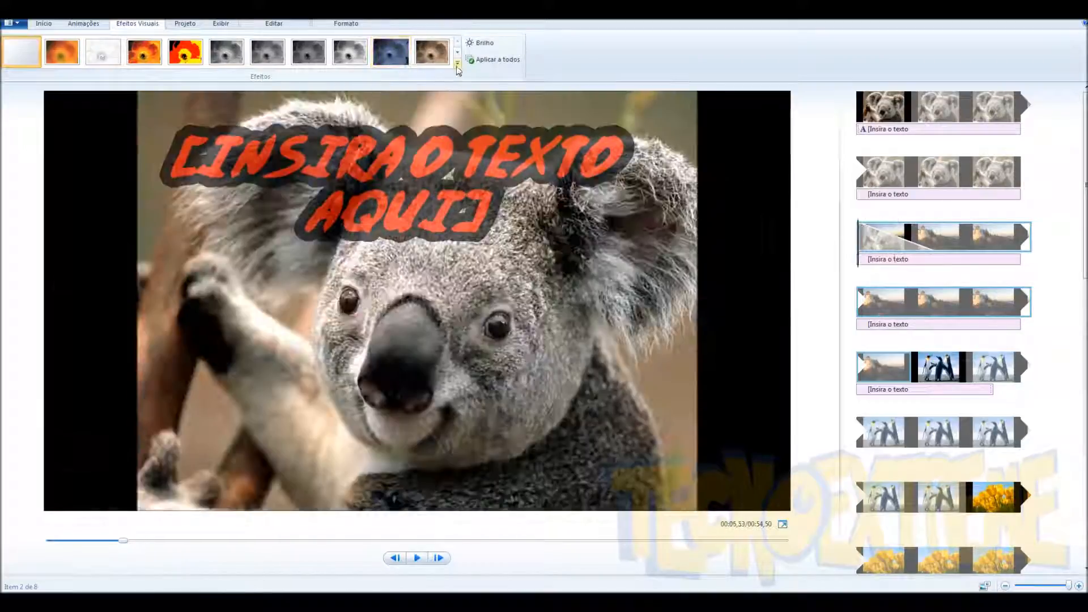
{"action": "left_click", "coordinate": [457, 64]}
{"action": "scroll", "coordinate": [457, 56], "scroll_direction": "down", "scroll_amount": 3}
{"action": "left_click_drag", "start_coordinate": [462, 101], "coordinate": [462, 108]}
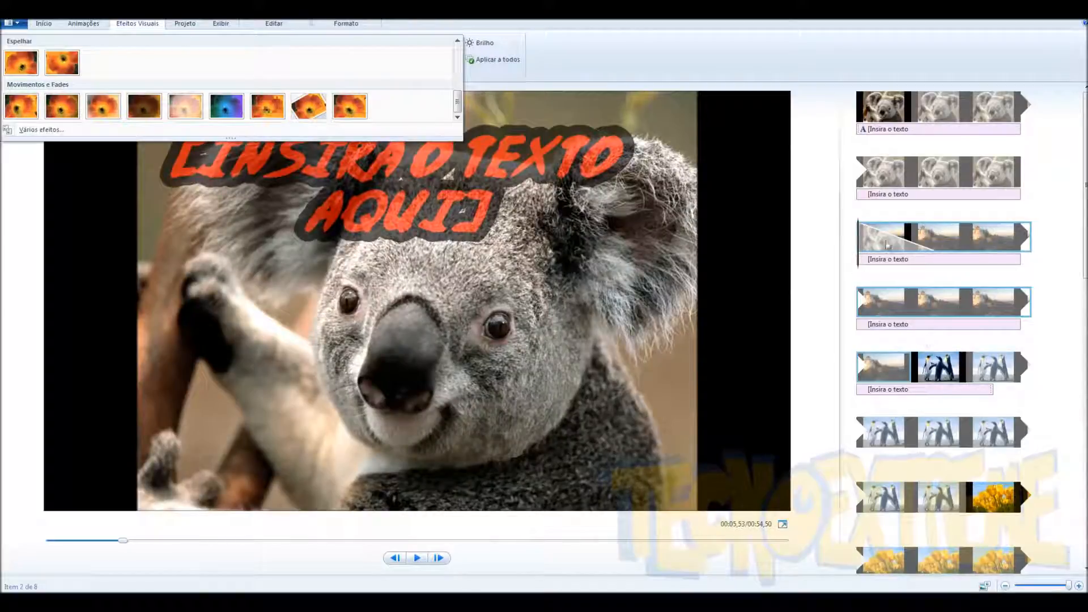
Step: Add the Alto Contraste and Girar 360° effects to the lighthouse photo's list of multiple visual effects
{"action": "left_click", "coordinate": [887, 245]}
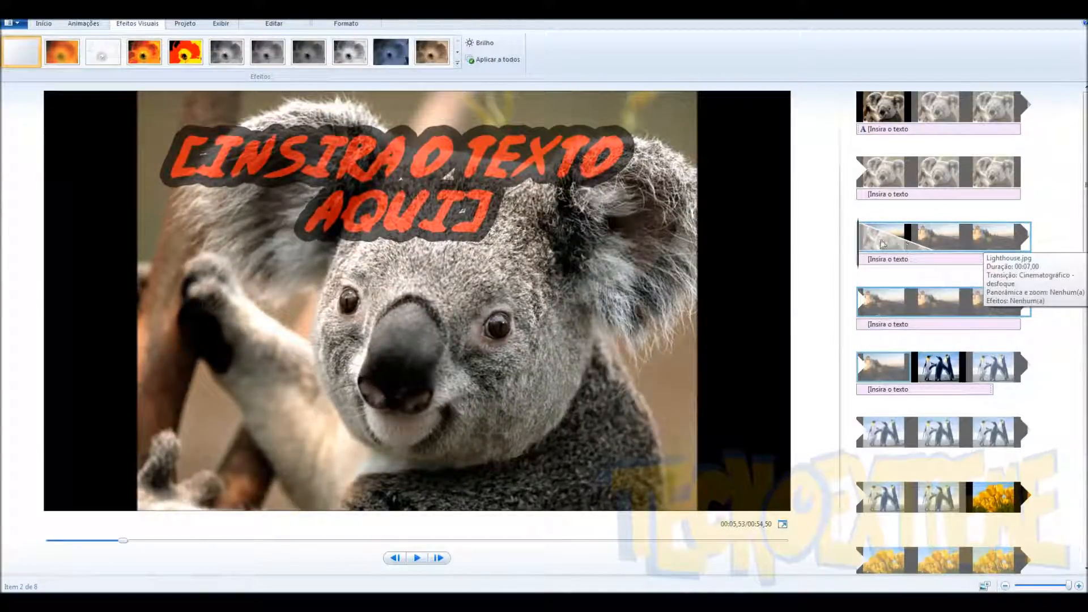
{"action": "left_click", "coordinate": [457, 63]}
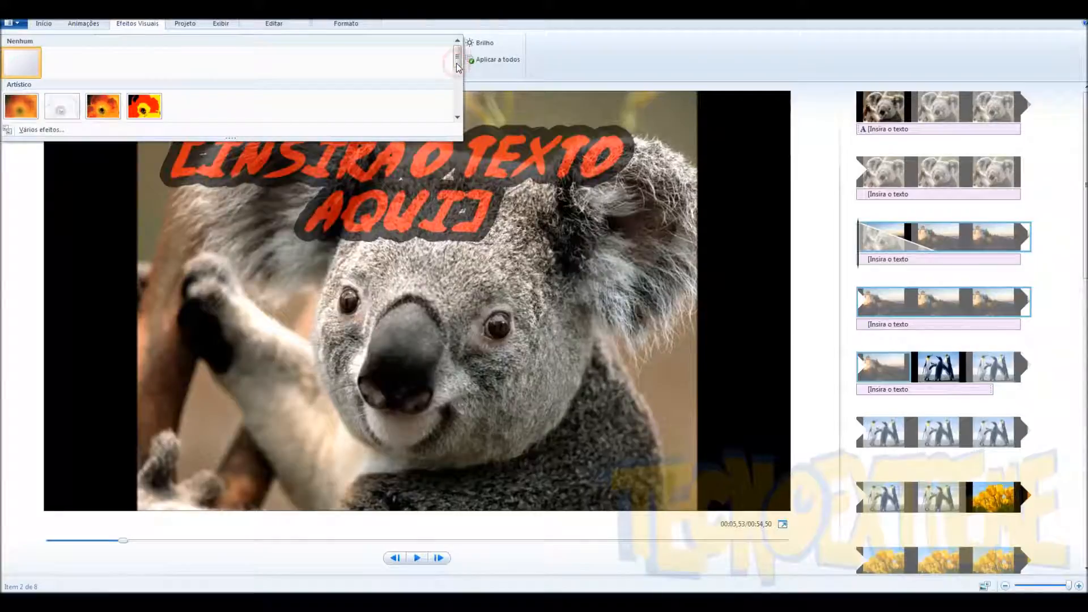
{"action": "scroll", "coordinate": [457, 63], "scroll_direction": "down", "scroll_amount": 5}
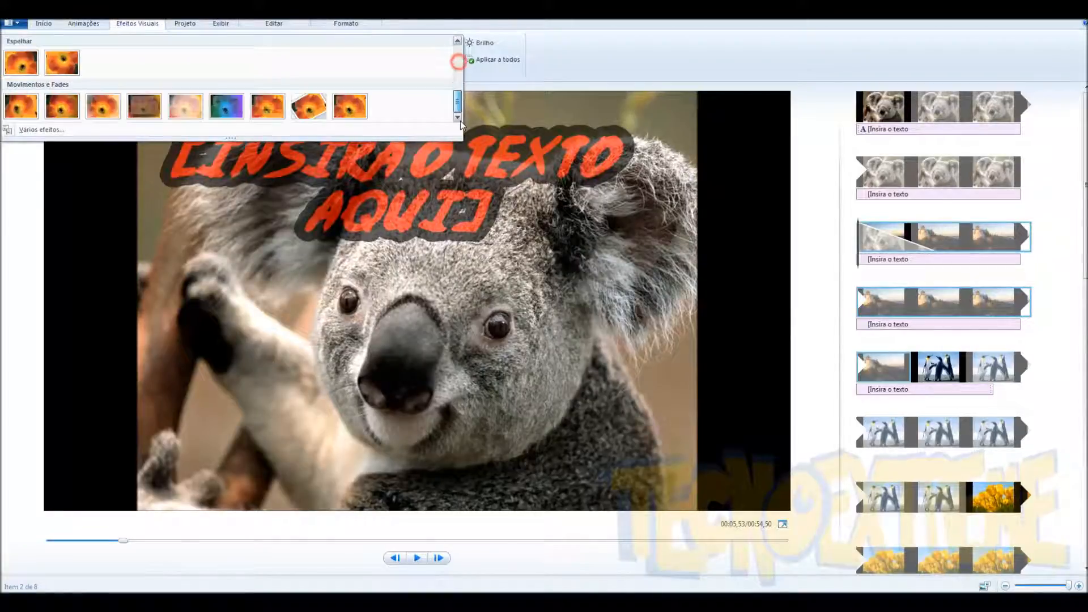
{"action": "left_click", "coordinate": [27, 130]}
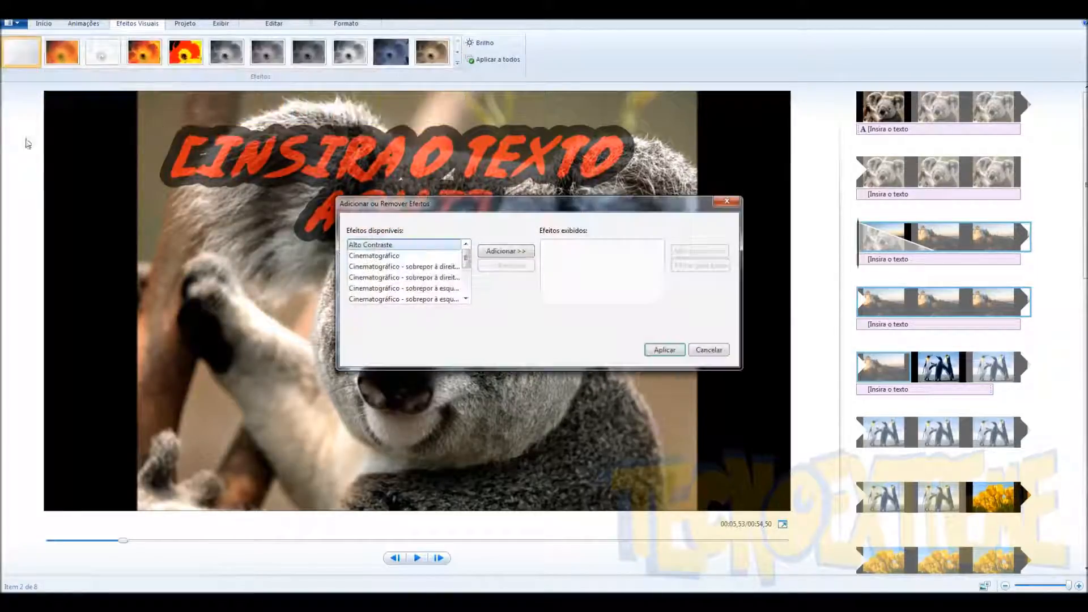
{"action": "double_click", "coordinate": [376, 245]}
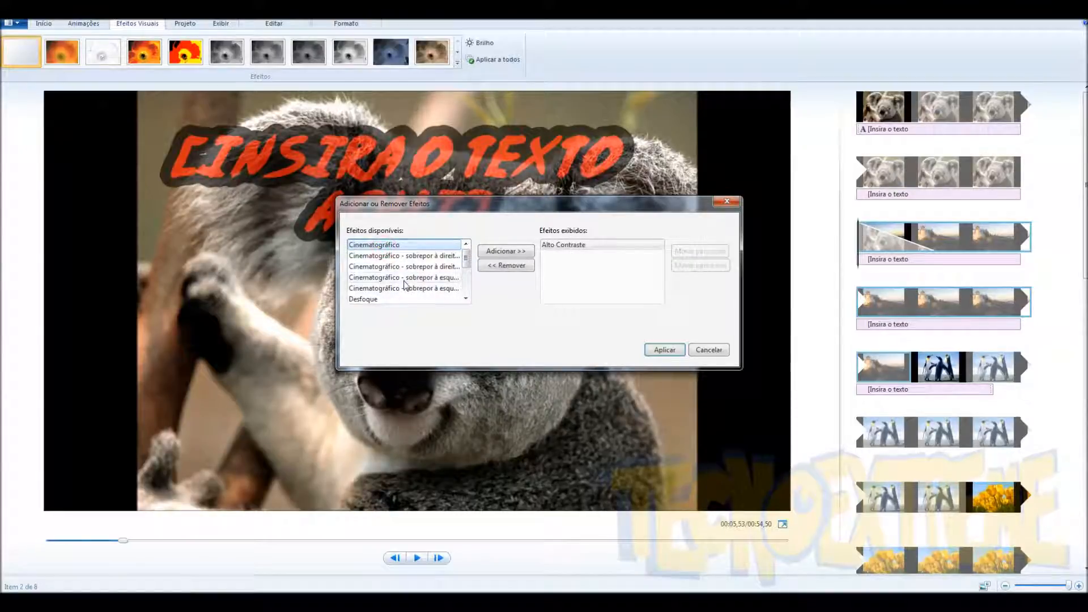
{"action": "scroll", "coordinate": [406, 285], "scroll_direction": "down", "scroll_amount": 3}
{"action": "double_click", "coordinate": [376, 294]}
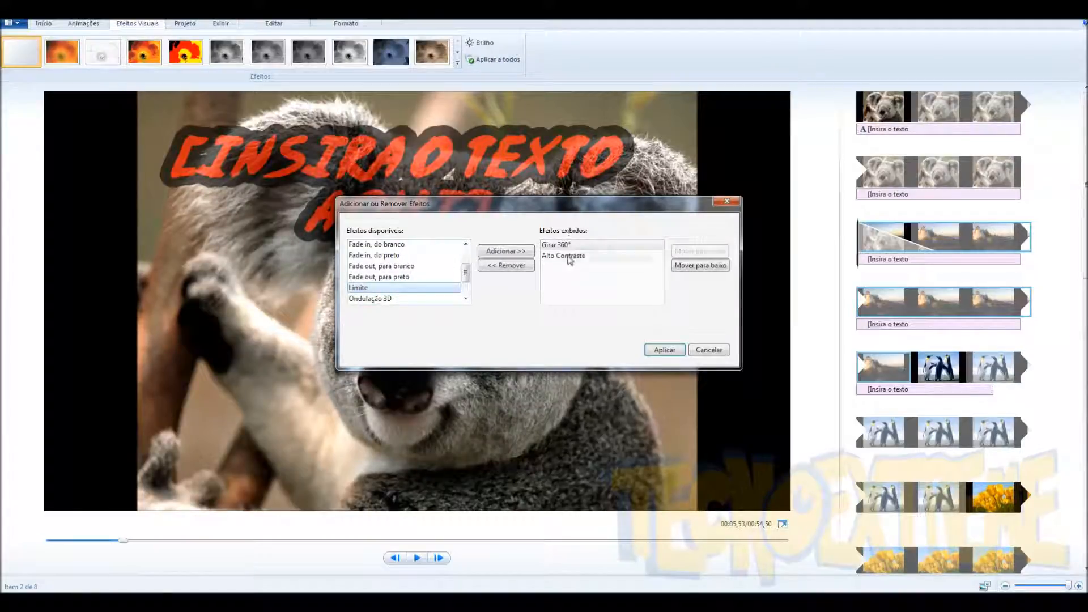
Step: Try Alto Contraste above and below Girar 360°, leave it last, apply both effects and preview the lighthouse photo
{"action": "left_click", "coordinate": [564, 256]}
{"action": "left_click", "coordinate": [687, 251]}
{"action": "left_click", "coordinate": [689, 265]}
{"action": "left_click", "coordinate": [686, 251]}
{"action": "left_click", "coordinate": [689, 267]}
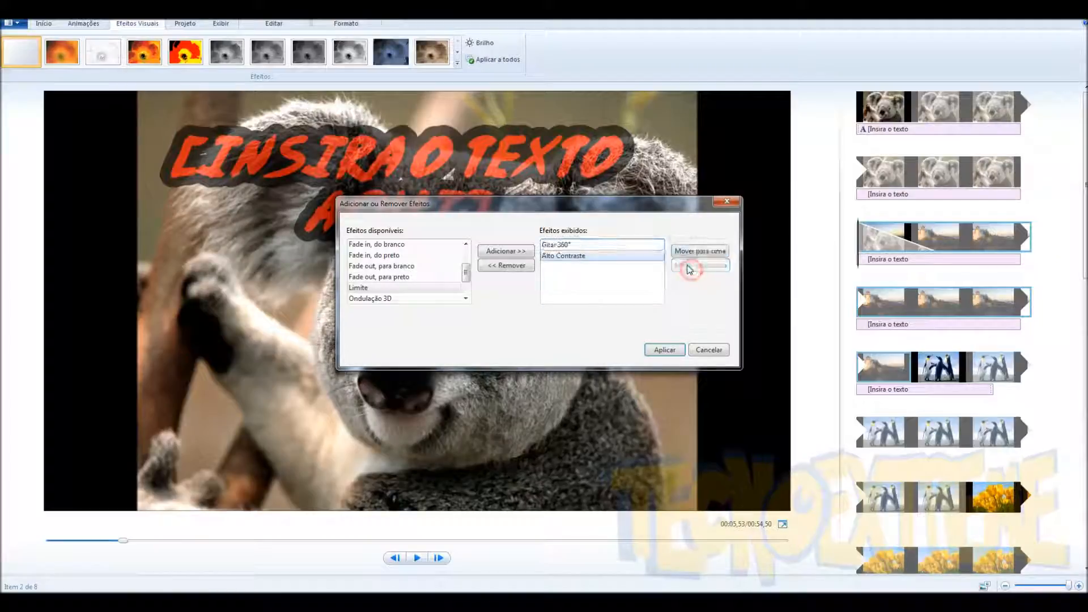
{"action": "left_click_drag", "start_coordinate": [590, 203], "coordinate": [359, 231]}
{"action": "left_click", "coordinate": [450, 379]}
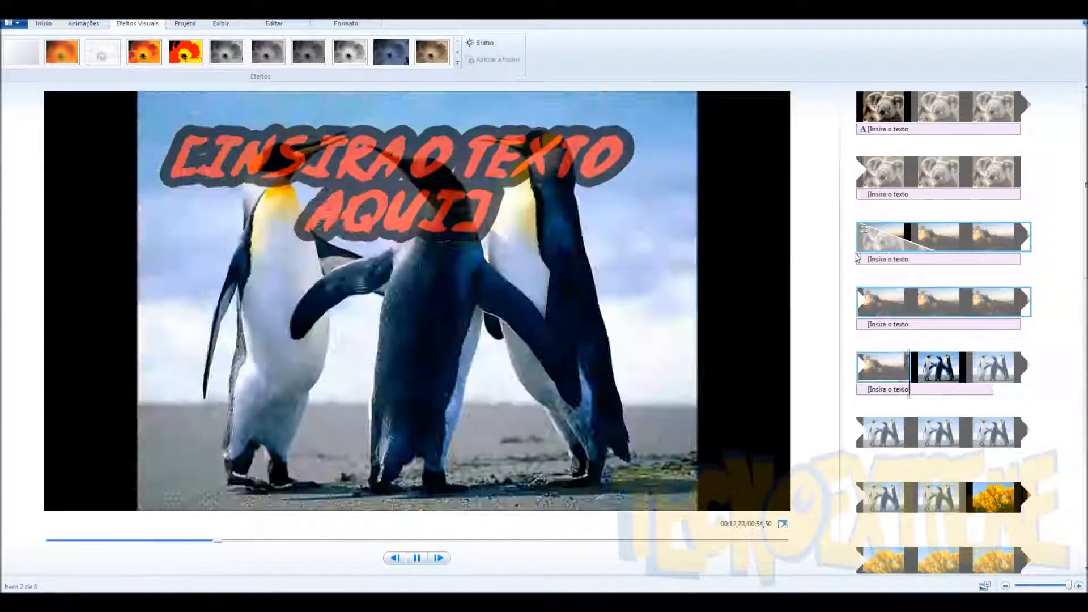
{"action": "left_click", "coordinate": [912, 240]}
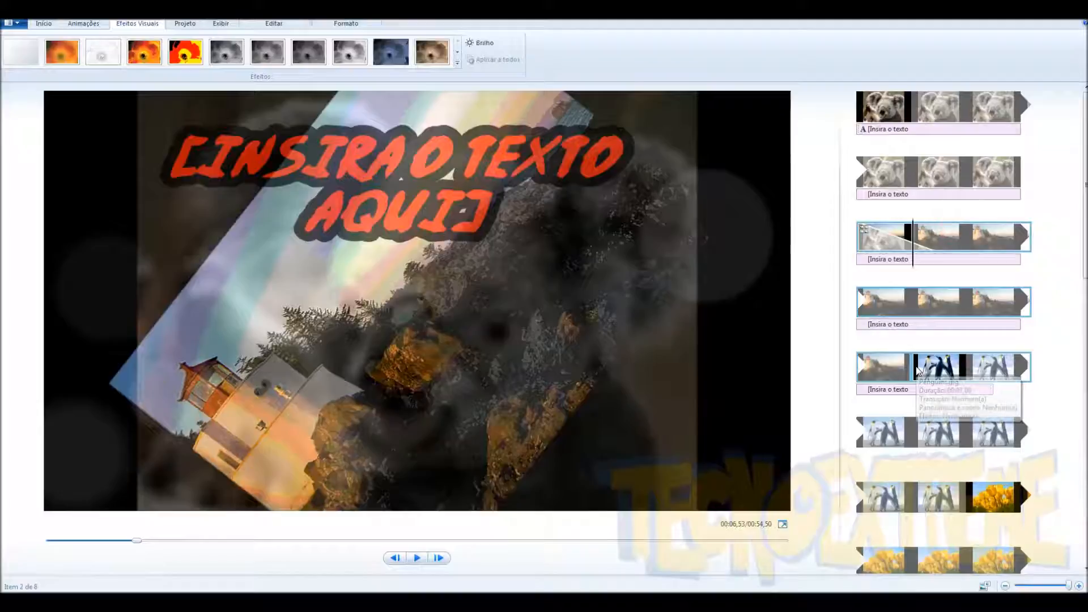
{"action": "left_click", "coordinate": [865, 248]}
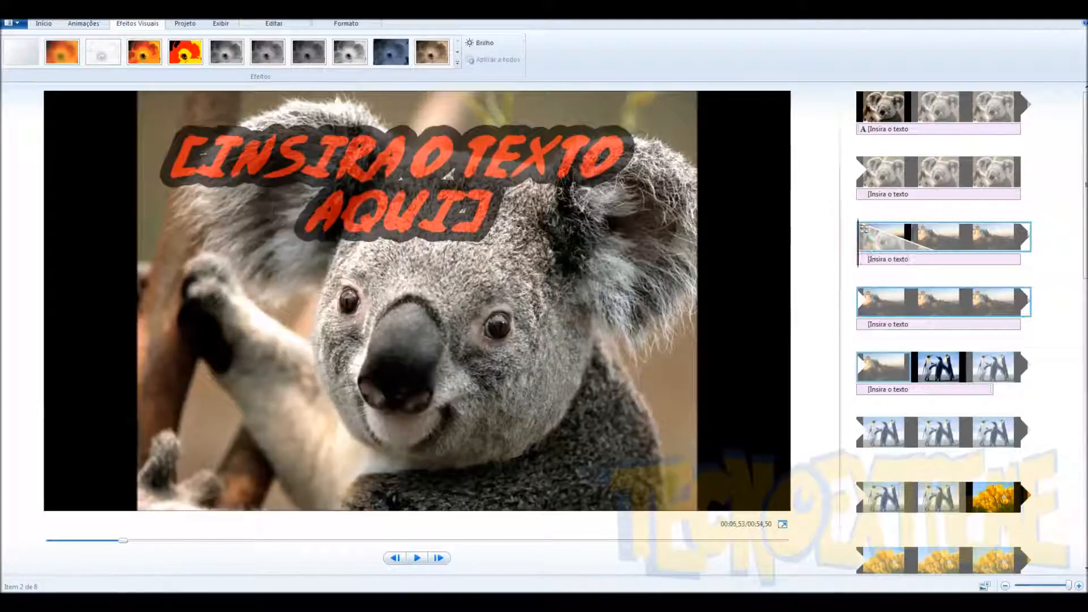
Step: Try the Padrão (4:3) aspect ratio on the project and switch back to Widescreen (16:9)
{"action": "left_click", "coordinate": [187, 25]}
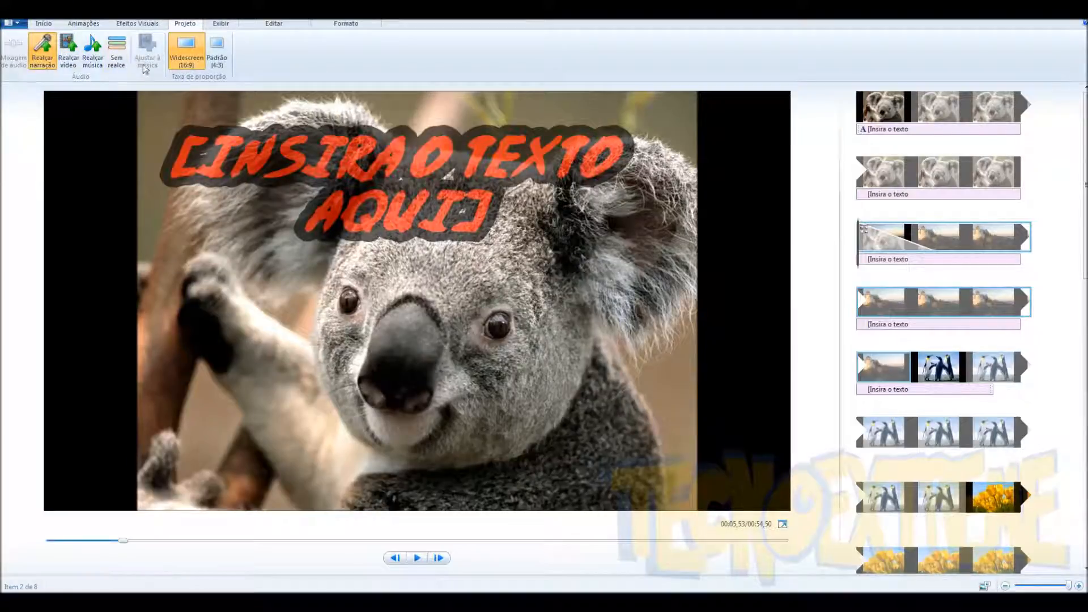
{"action": "left_click", "coordinate": [218, 64]}
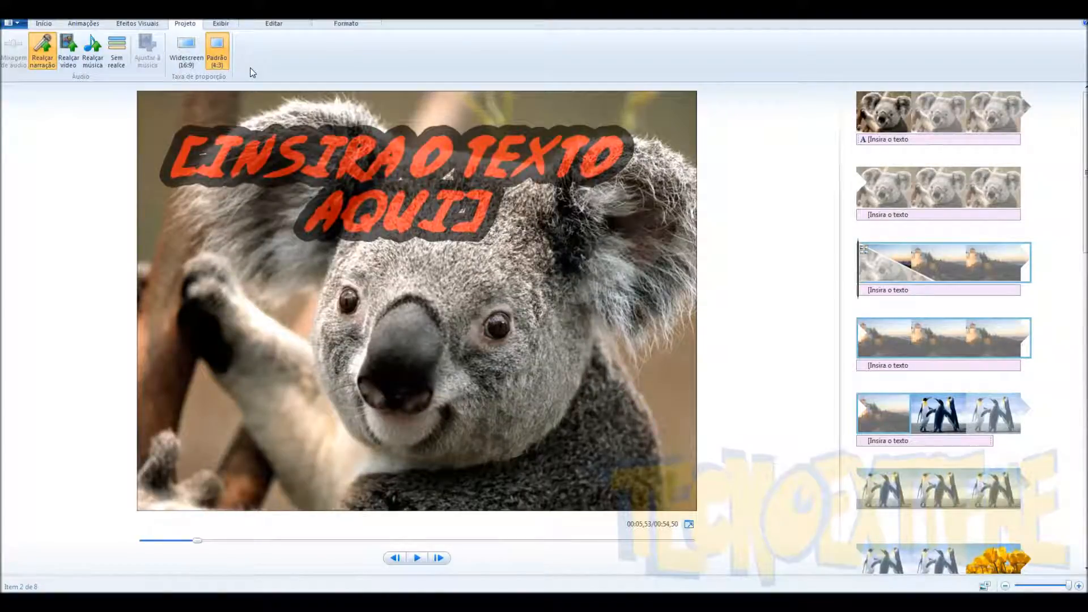
{"action": "left_click", "coordinate": [187, 56]}
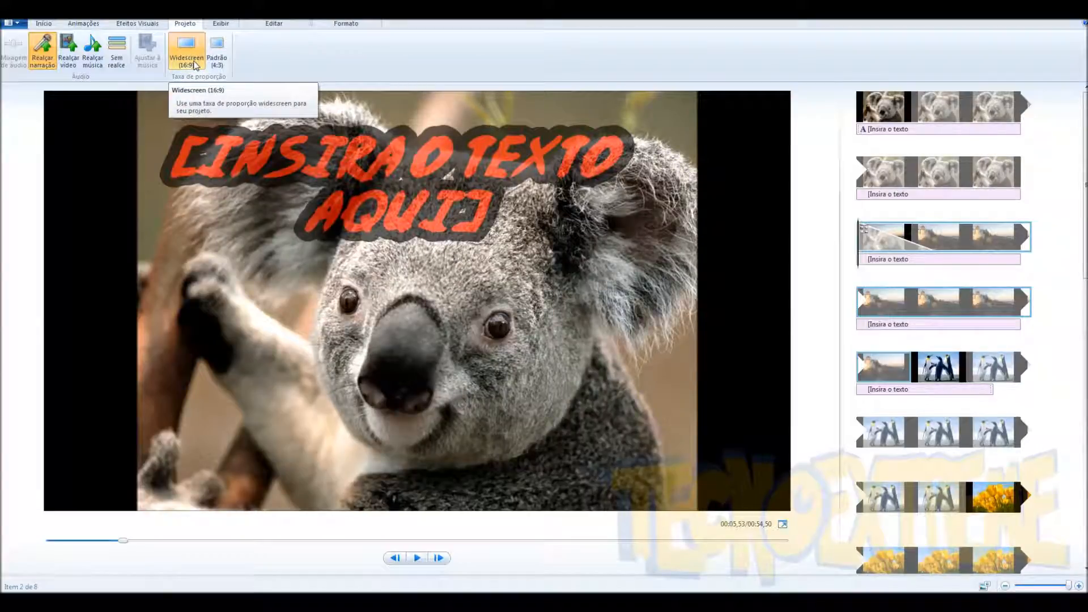
Step: Reduce the timeline's time zoom until the photos are shown compactly and enlarge it to the maximum again
{"action": "left_click", "coordinate": [219, 26]}
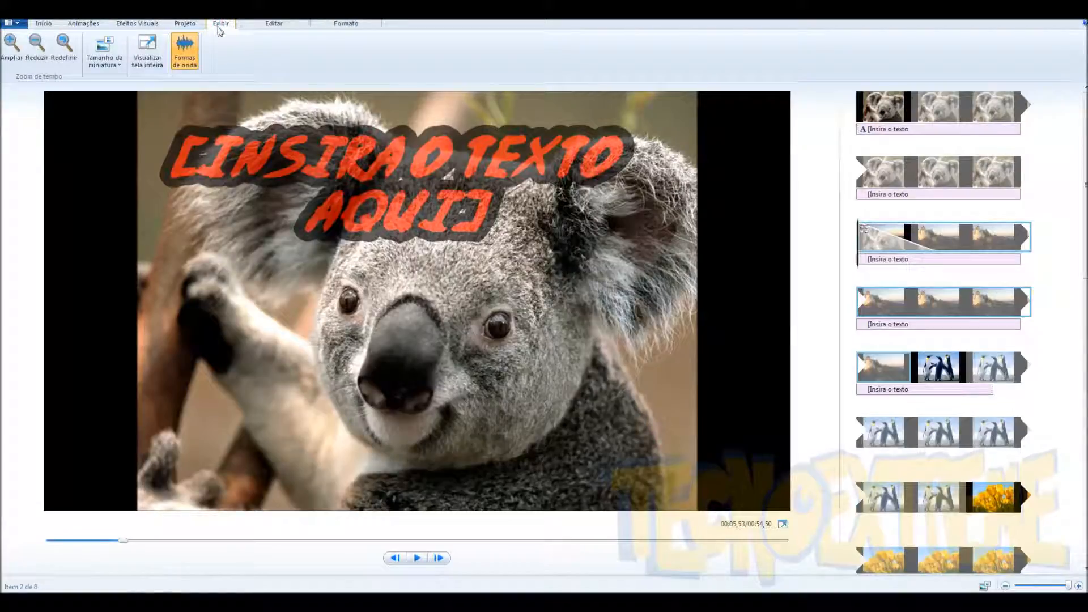
{"action": "left_click", "coordinate": [18, 60]}
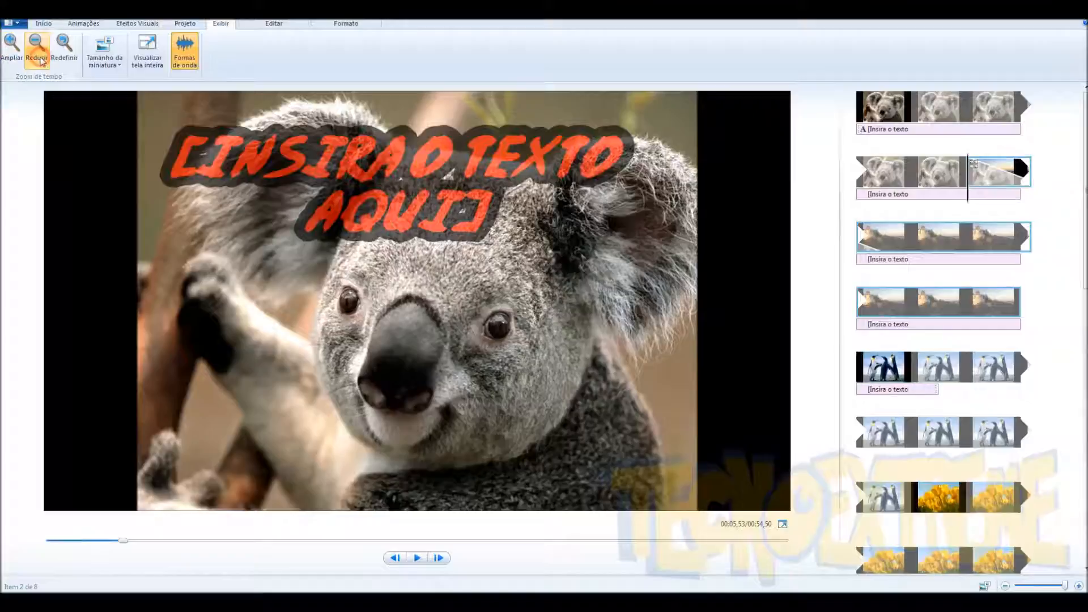
{"action": "left_click", "coordinate": [18, 60]}
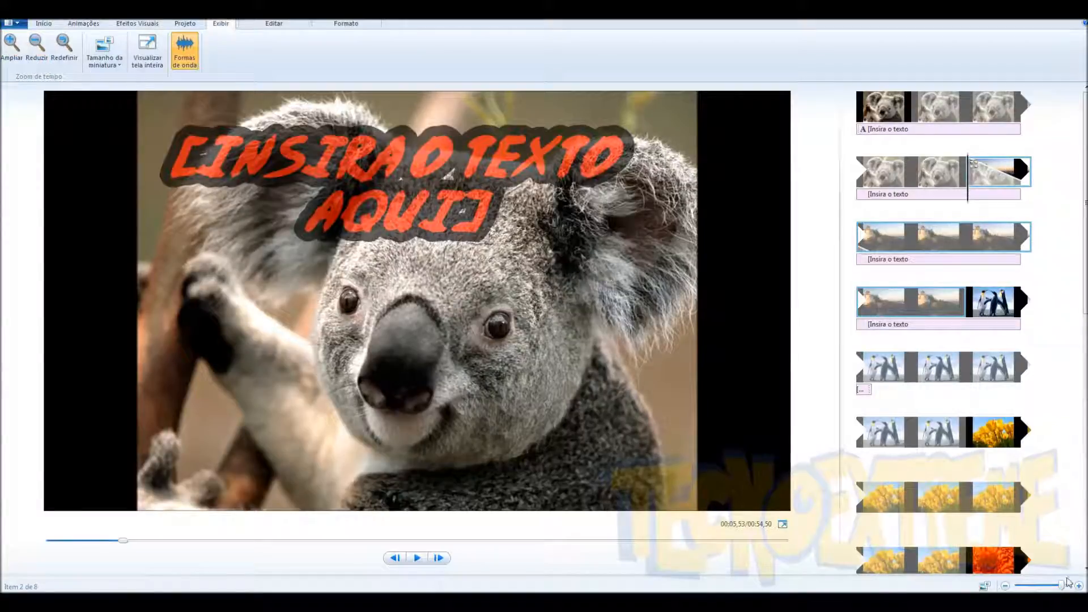
{"action": "left_click_drag", "start_coordinate": [1062, 585], "coordinate": [1027, 584]}
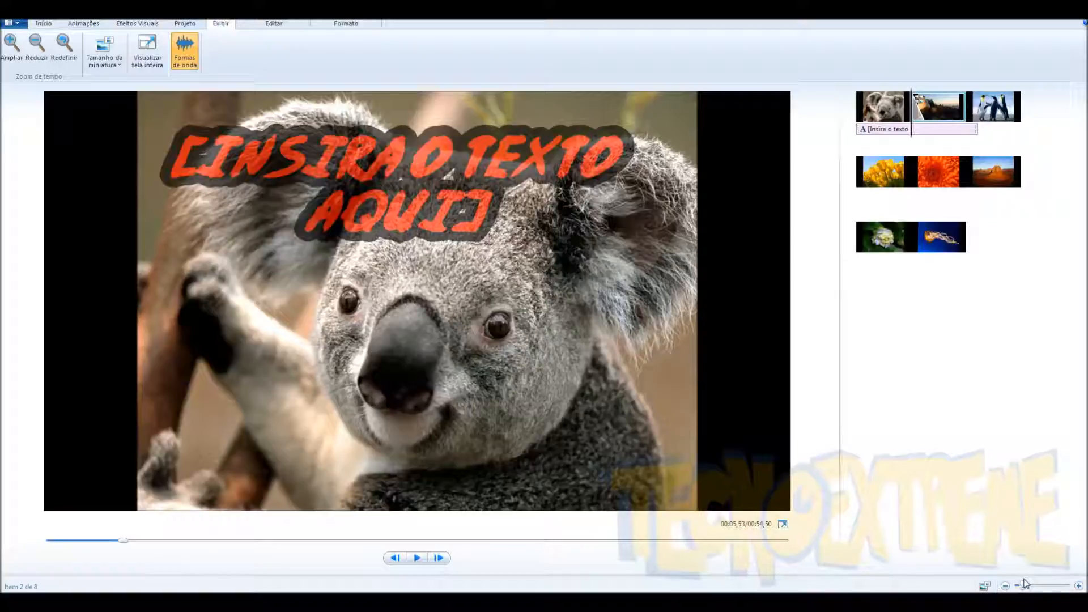
{"action": "left_click_drag", "start_coordinate": [1035, 587], "coordinate": [1069, 585]}
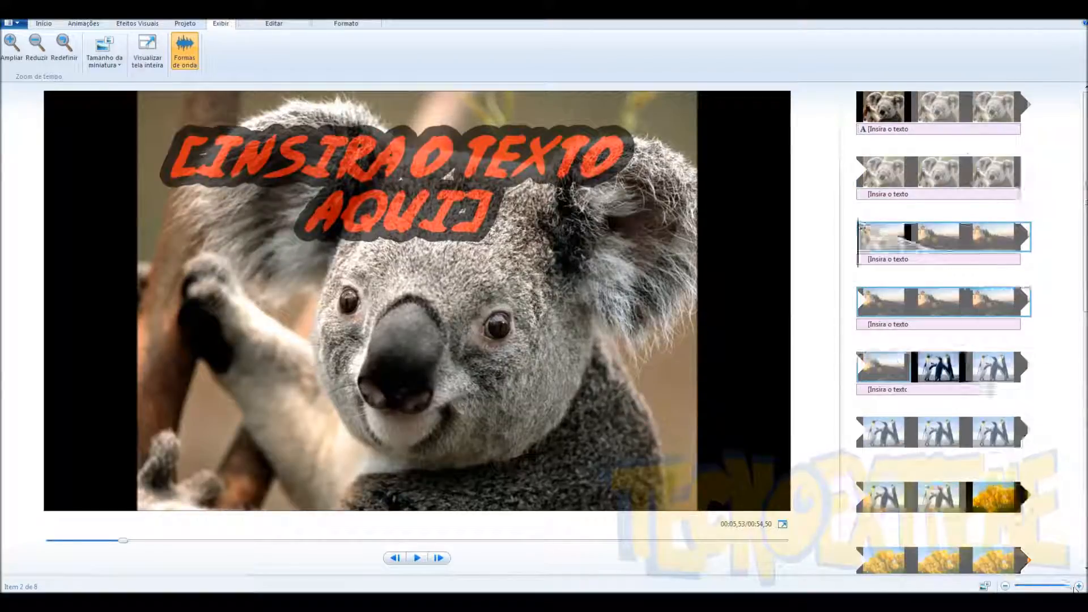
Step: Play the project through the lighthouse photo's combined effects and pause midway
{"action": "left_click", "coordinate": [905, 107]}
{"action": "key", "text": "space"}
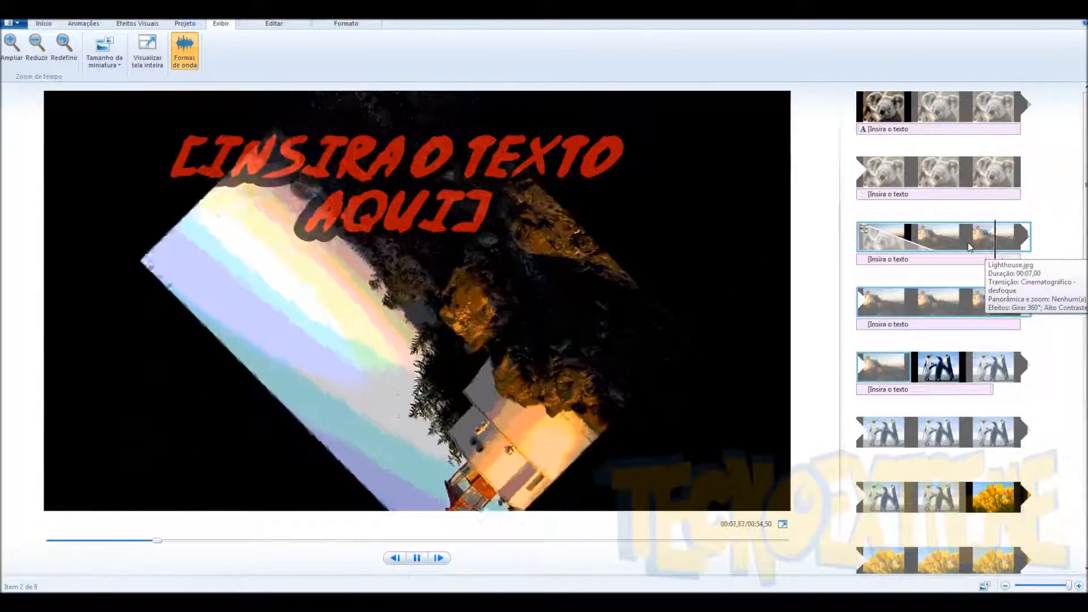
{"action": "key", "text": "space"}
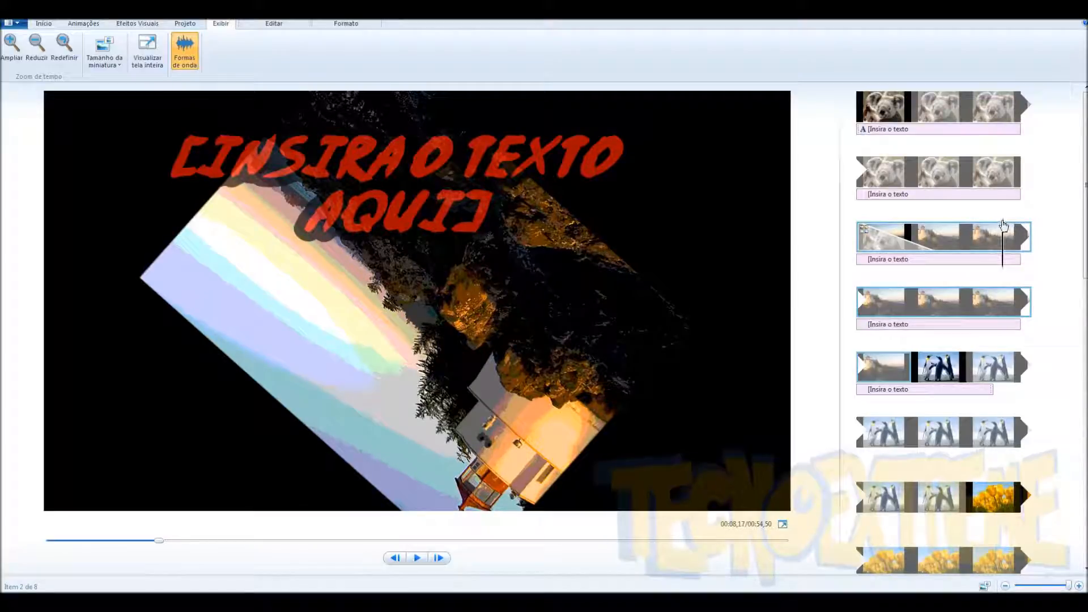
Step: Examine the clip editing commands offered at different points of the lighthouse and penguin photos
{"action": "left_click_drag", "start_coordinate": [1002, 242], "coordinate": [965, 243]}
{"action": "right_click", "coordinate": [961, 243]}
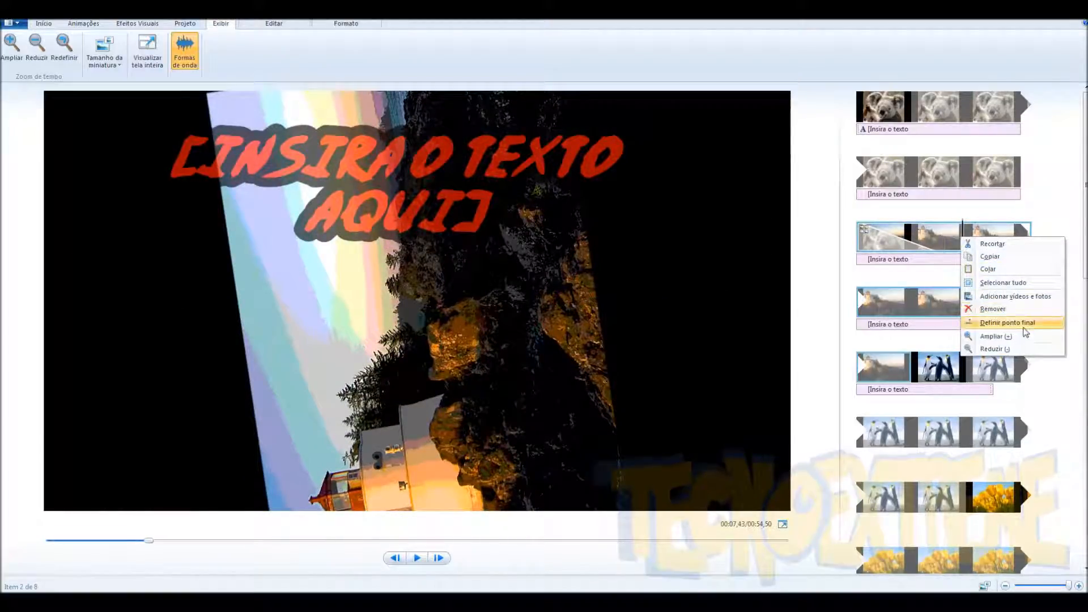
{"action": "left_click", "coordinate": [999, 283]}
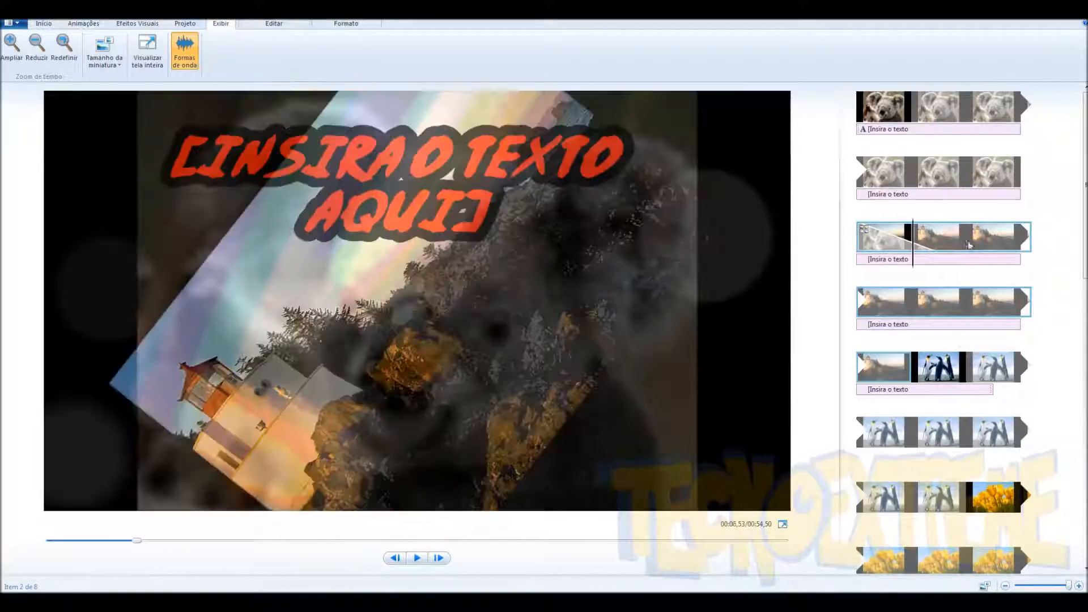
{"action": "left_click", "coordinate": [966, 244]}
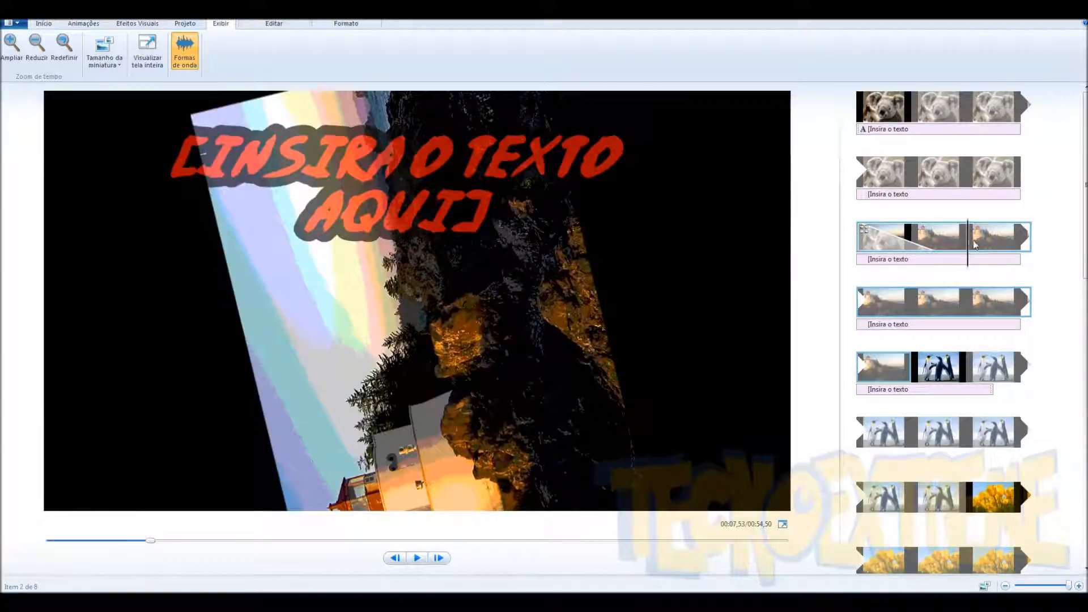
{"action": "right_click", "coordinate": [970, 242]}
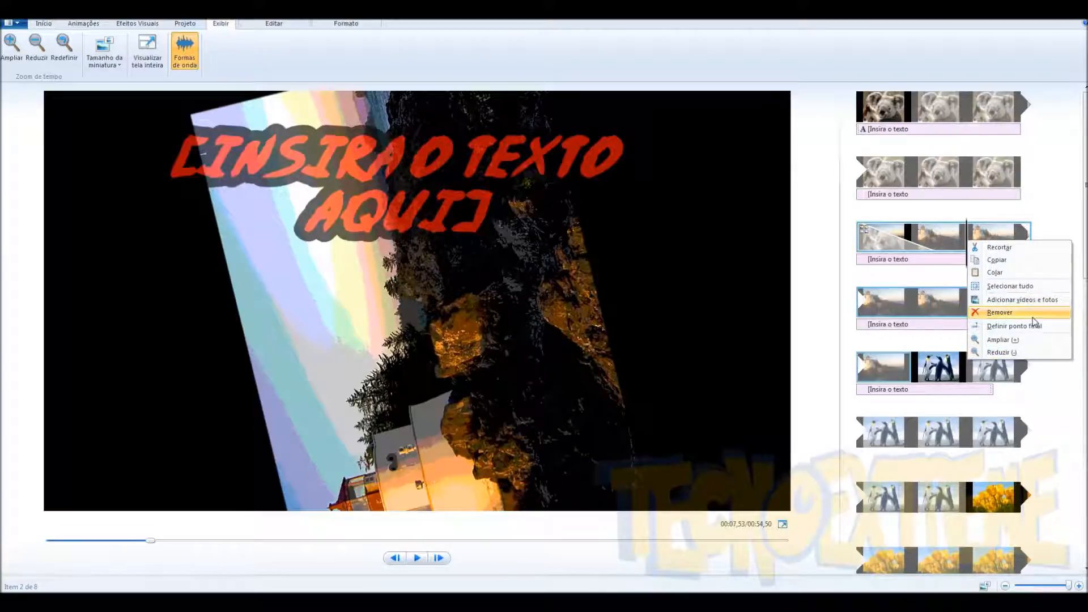
{"action": "left_click", "coordinate": [942, 317]}
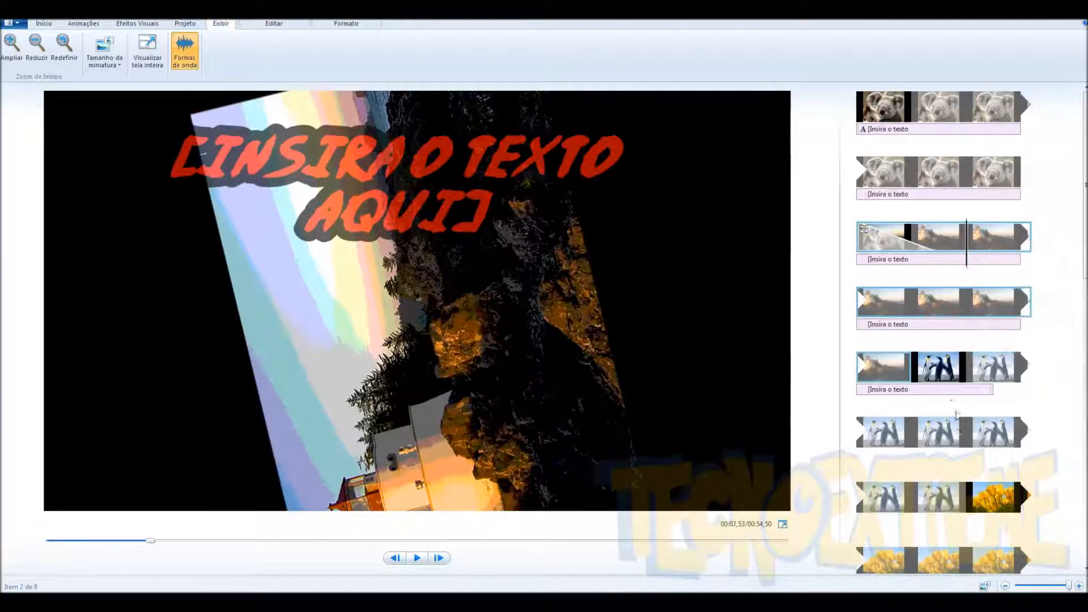
{"action": "left_click", "coordinate": [938, 439]}
{"action": "right_click", "coordinate": [915, 431]}
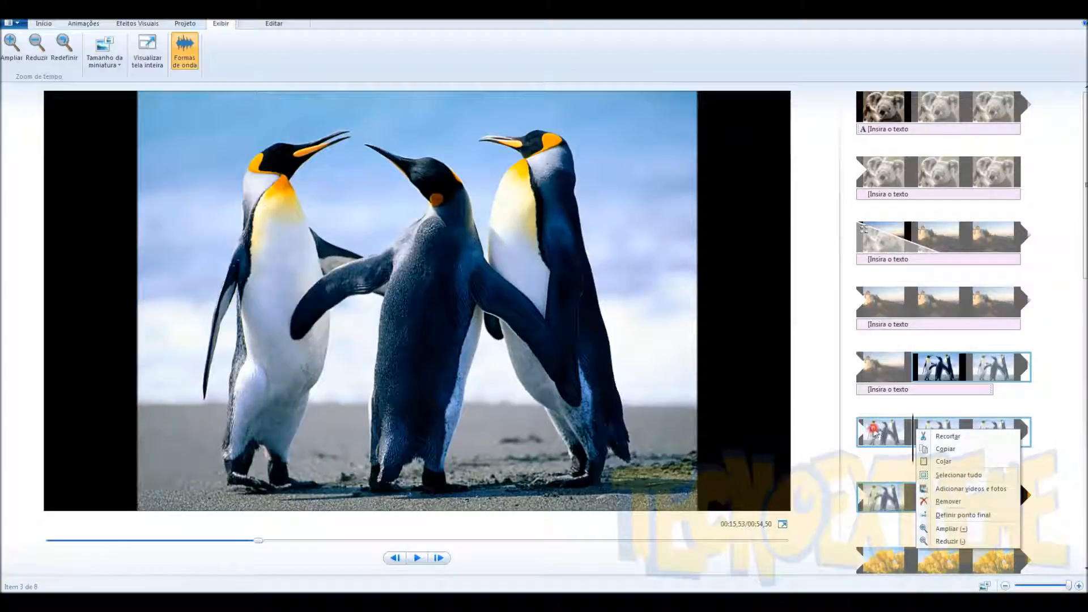
{"action": "left_click", "coordinate": [877, 431]}
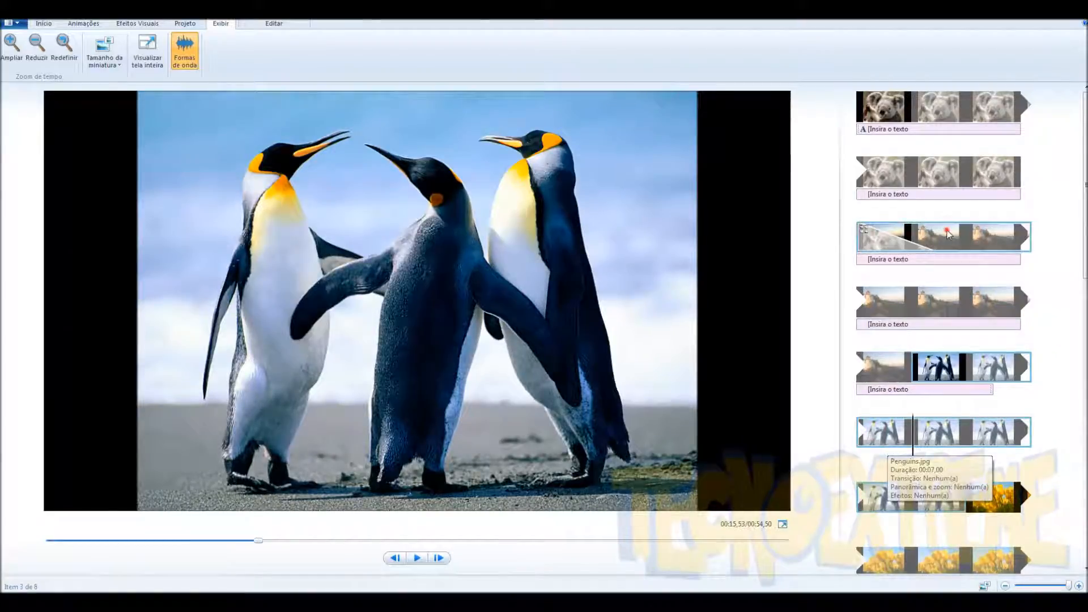
Step: Select the koala photo at the start of the project and look through its available duration values
{"action": "left_click", "coordinate": [913, 249]}
{"action": "left_click", "coordinate": [871, 120]}
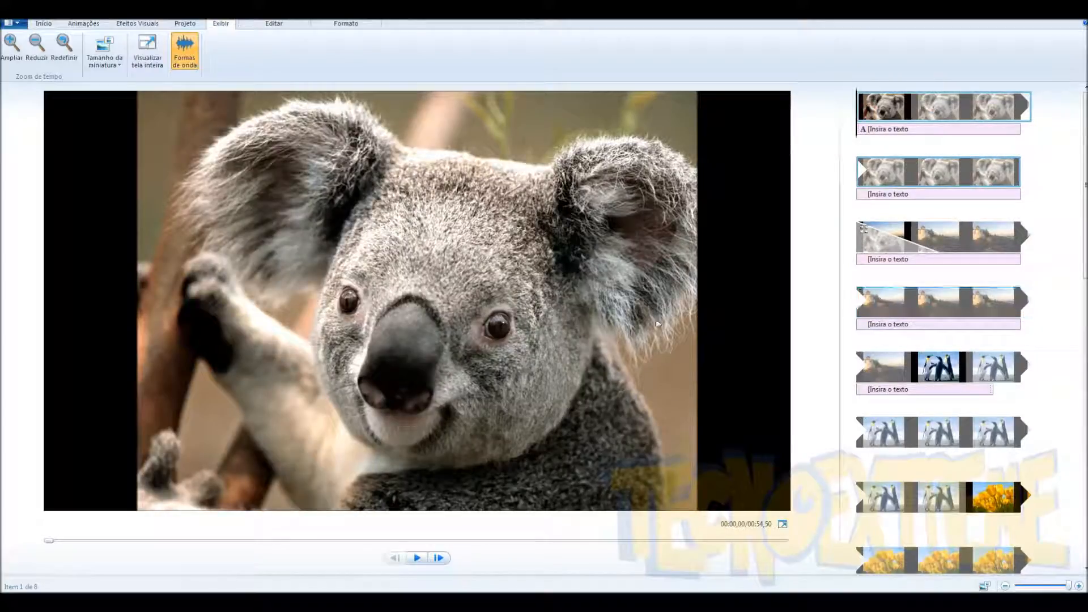
{"action": "left_click", "coordinate": [271, 25]}
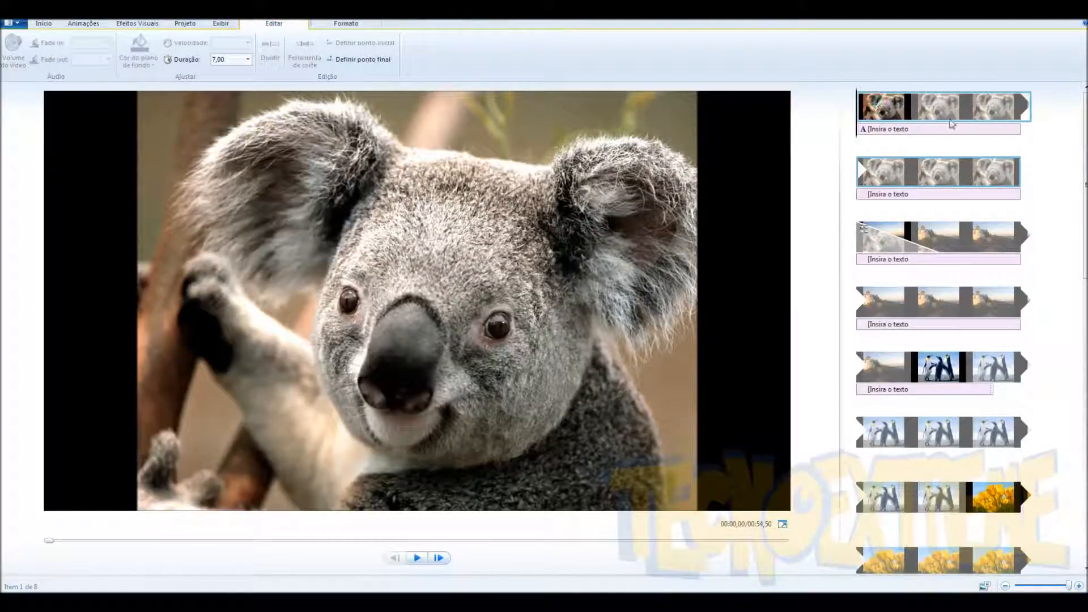
{"action": "left_click", "coordinate": [231, 61]}
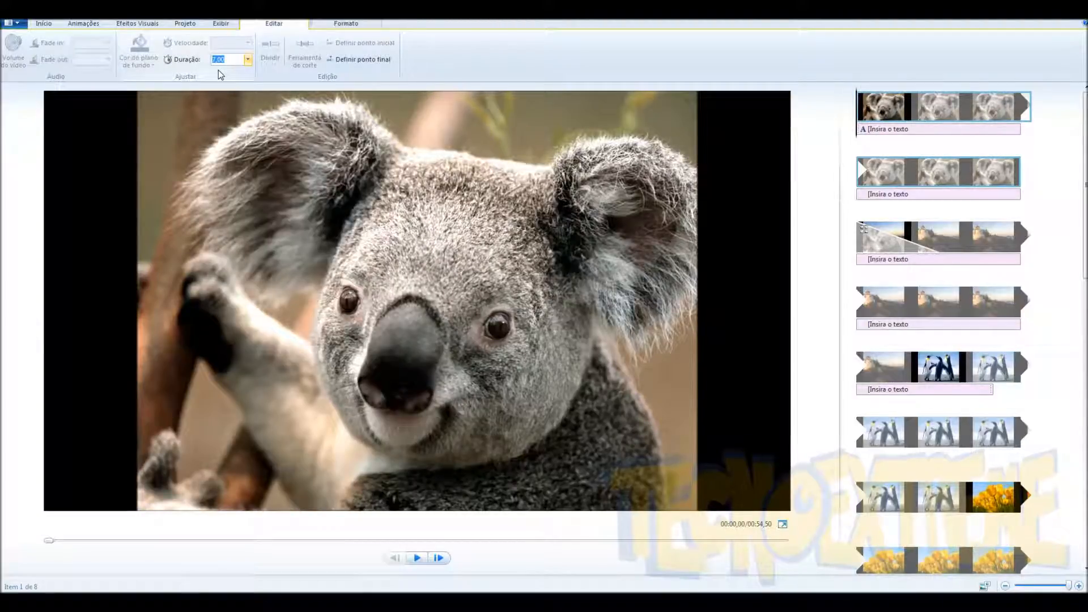
{"action": "left_click", "coordinate": [248, 59]}
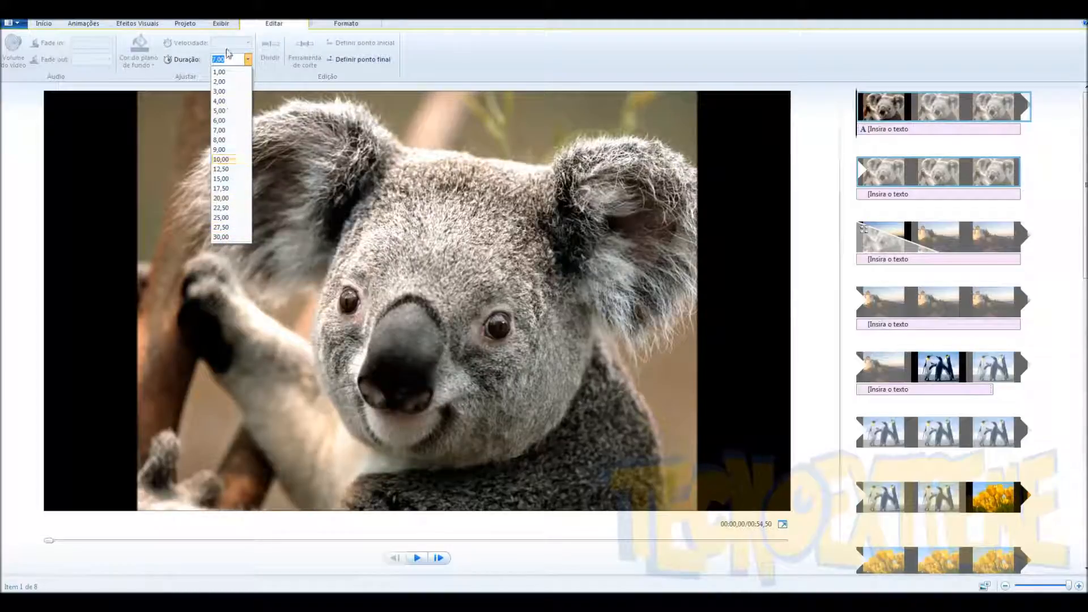
{"action": "left_click", "coordinate": [236, 59]}
{"action": "left_click_drag", "start_coordinate": [235, 58], "coordinate": [184, 60]}
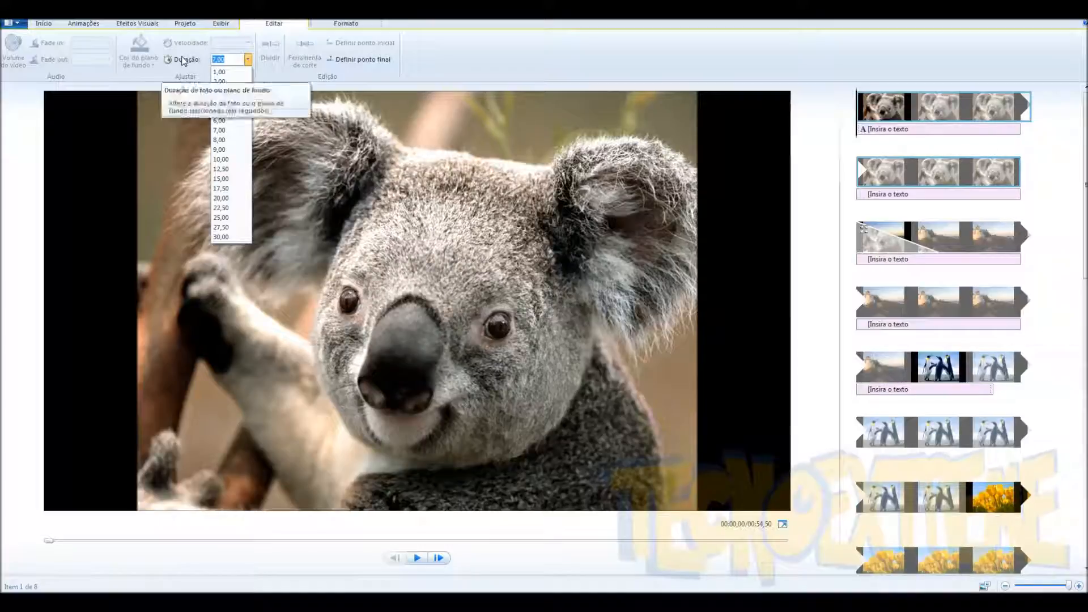
{"action": "scroll", "coordinate": [978, 396], "scroll_direction": "down", "scroll_amount": 10}
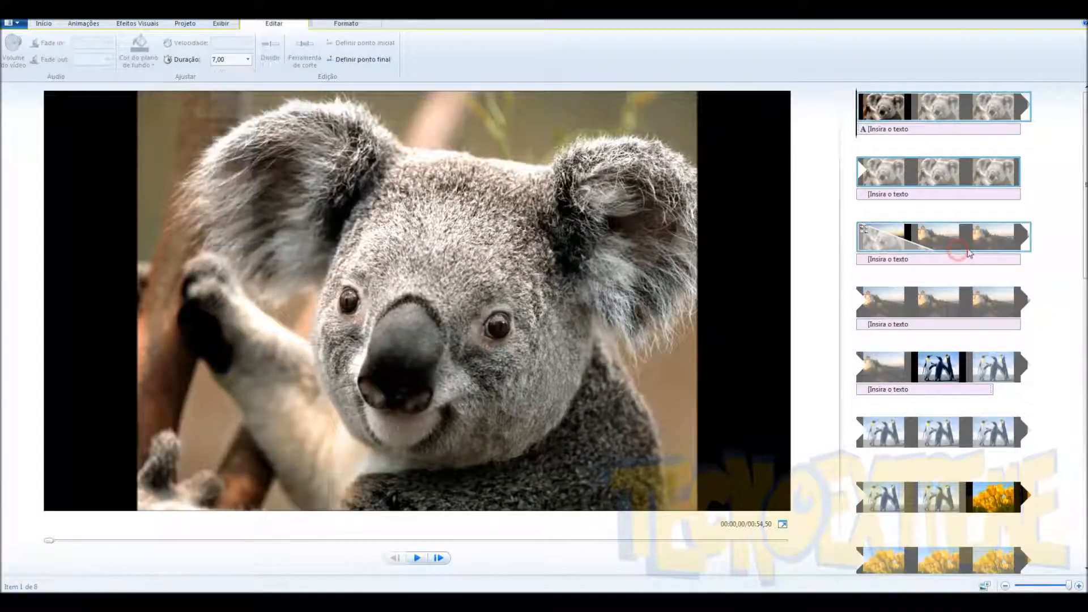
{"action": "scroll", "coordinate": [978, 396], "scroll_direction": "down", "scroll_amount": 10}
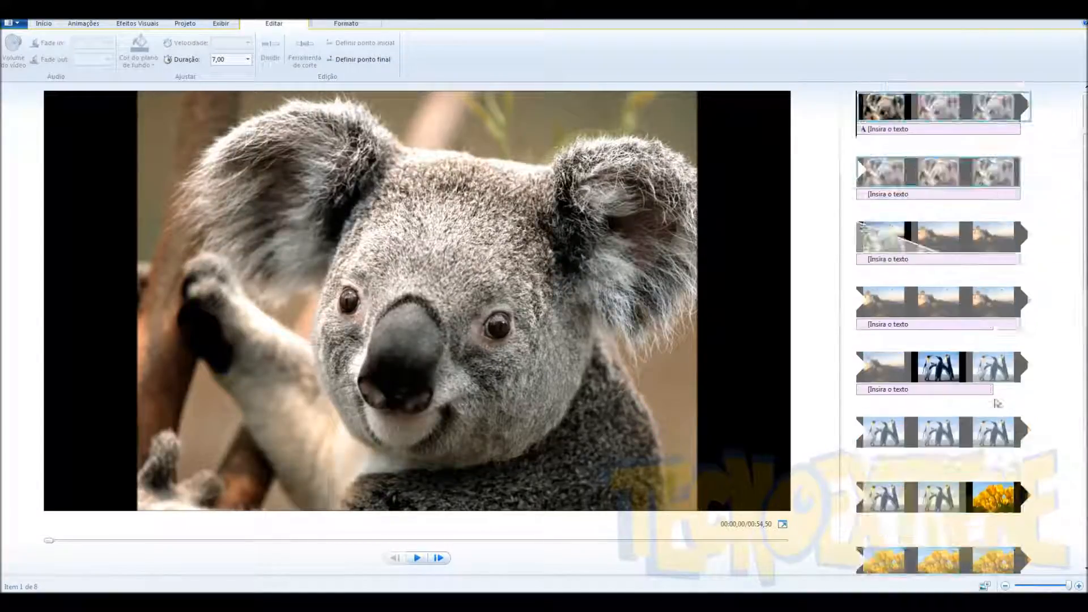
{"action": "scroll", "coordinate": [1002, 366], "scroll_direction": "down", "scroll_amount": 10}
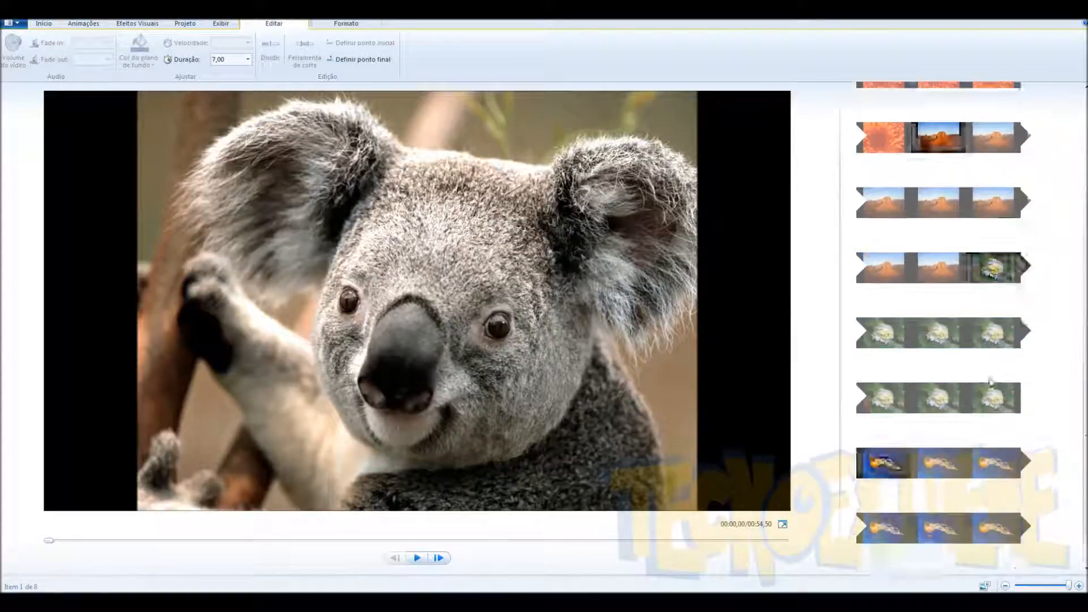
Step: Select all photos in the project, look through the whole selection, and return to the koala photo and its caption
{"action": "scroll", "coordinate": [1031, 321], "scroll_direction": "up", "scroll_amount": 5}
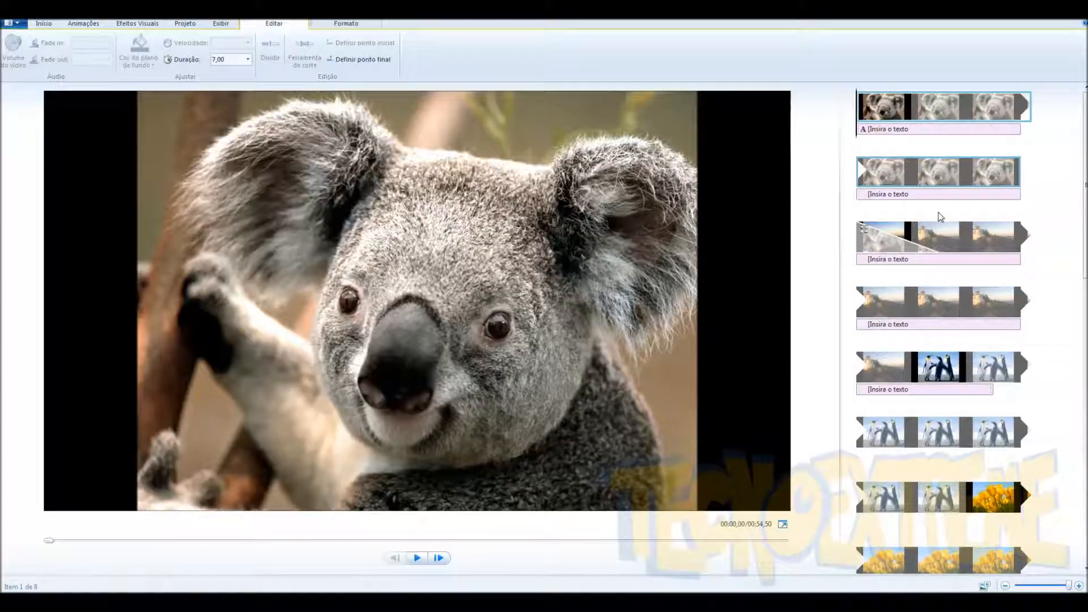
{"action": "key", "text": "ctrl+a"}
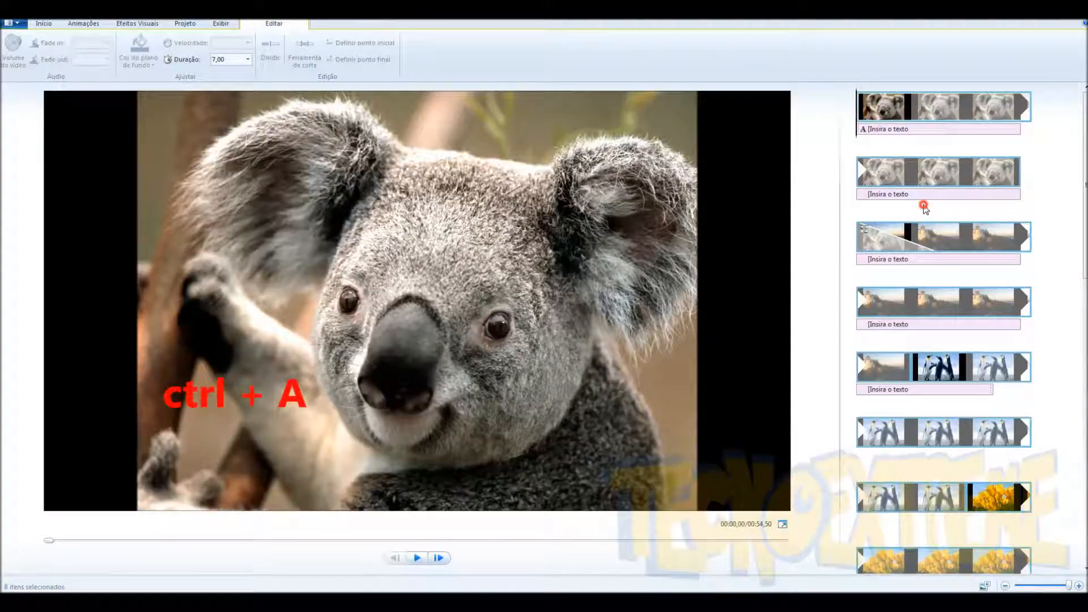
{"action": "scroll", "coordinate": [930, 211], "scroll_direction": "down", "scroll_amount": 8}
{"action": "scroll", "coordinate": [943, 331], "scroll_direction": "down", "scroll_amount": 4}
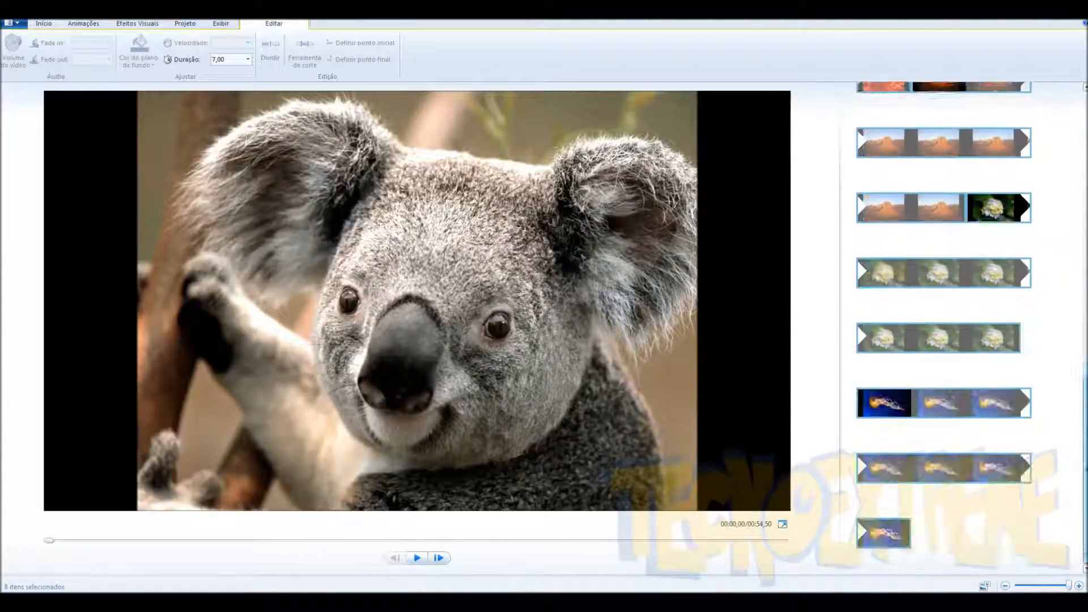
{"action": "scroll", "coordinate": [943, 332], "scroll_direction": "up", "scroll_amount": 12}
{"action": "left_click", "coordinate": [860, 176]}
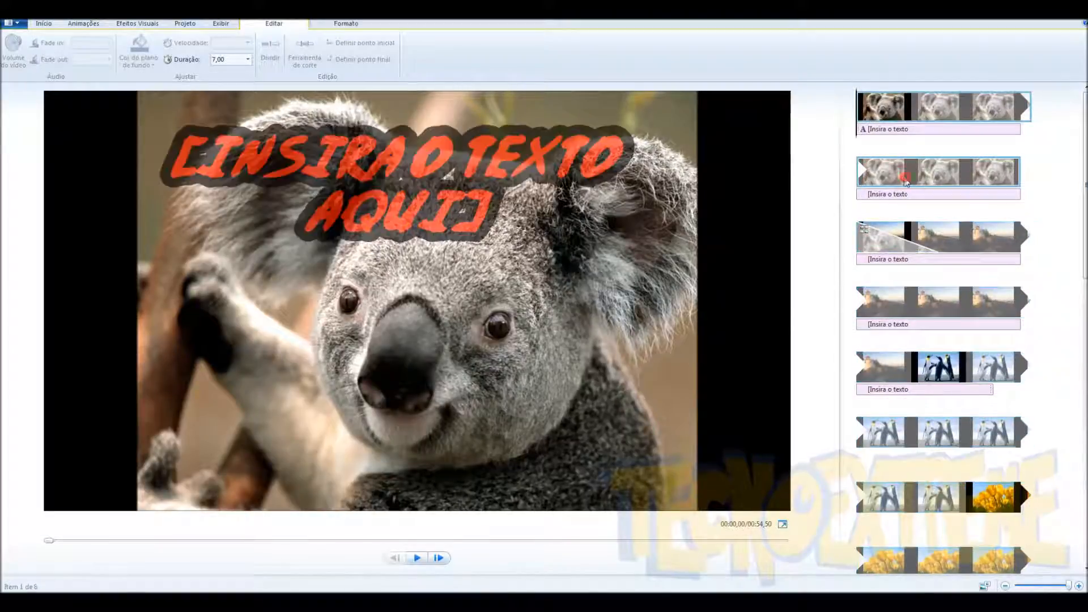
{"action": "left_click", "coordinate": [894, 131]}
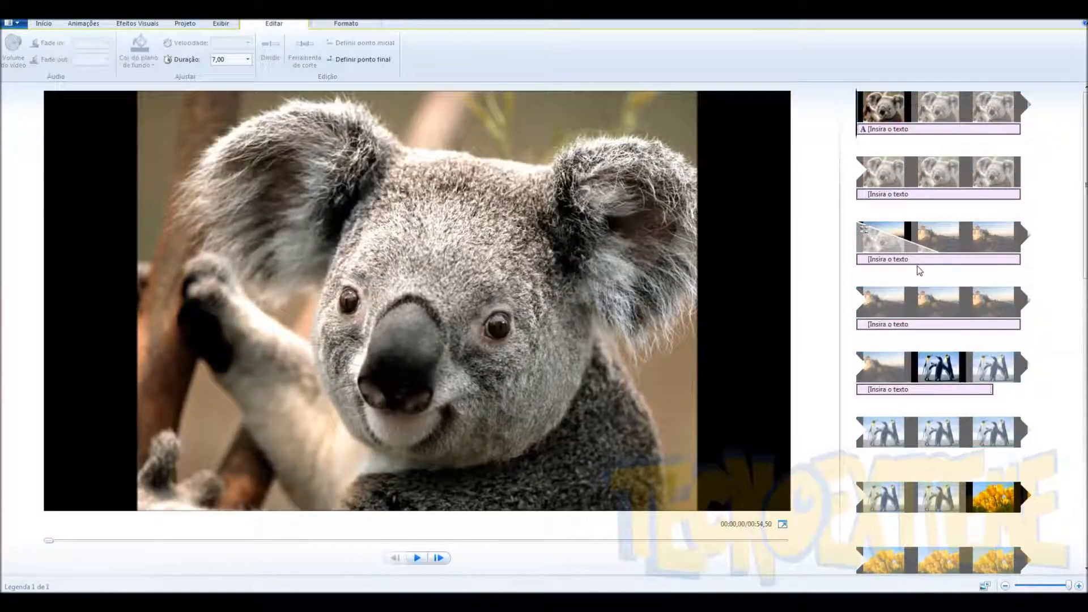
Step: Select the koala, lighthouse and penguin photos together and set their duration to 10 seconds
{"action": "left_click", "coordinate": [894, 104]}
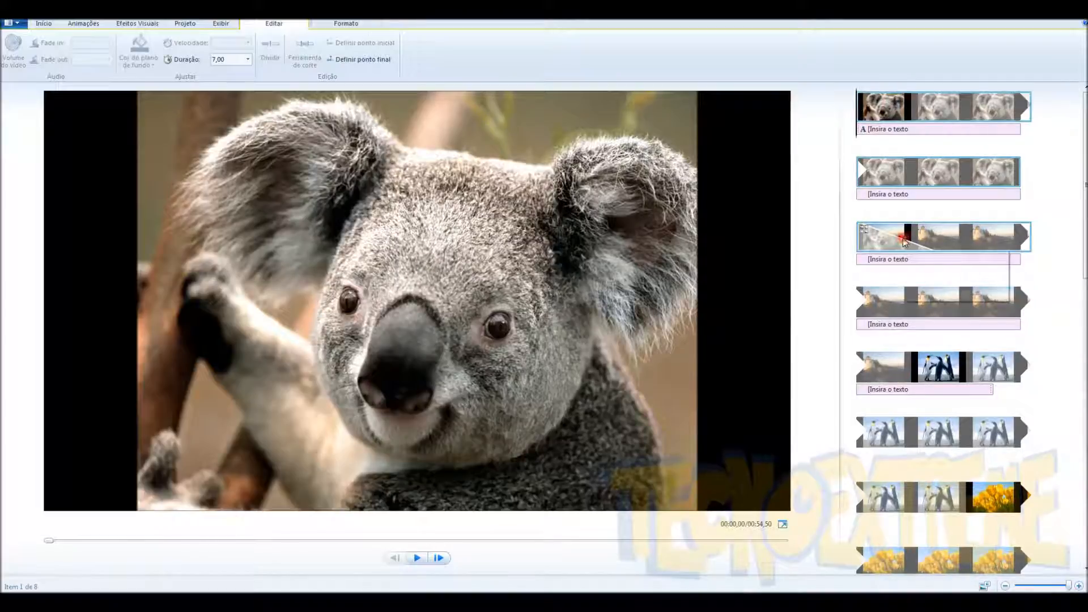
{"action": "left_click", "coordinate": [903, 237], "text": "ctrl"}
{"action": "left_click", "coordinate": [906, 359], "text": "ctrl"}
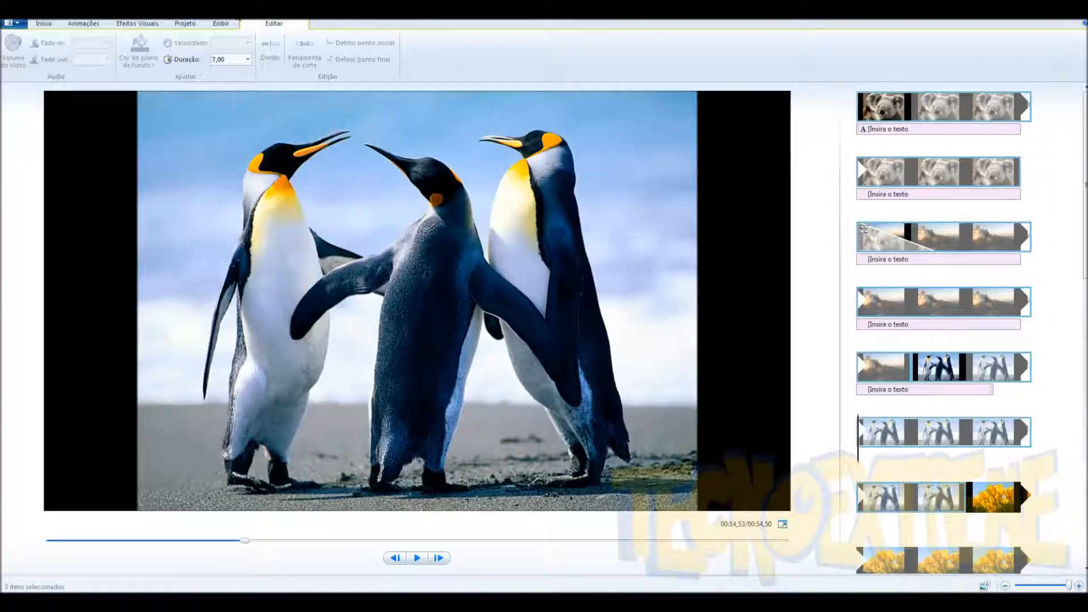
{"action": "double_click", "coordinate": [232, 59]}
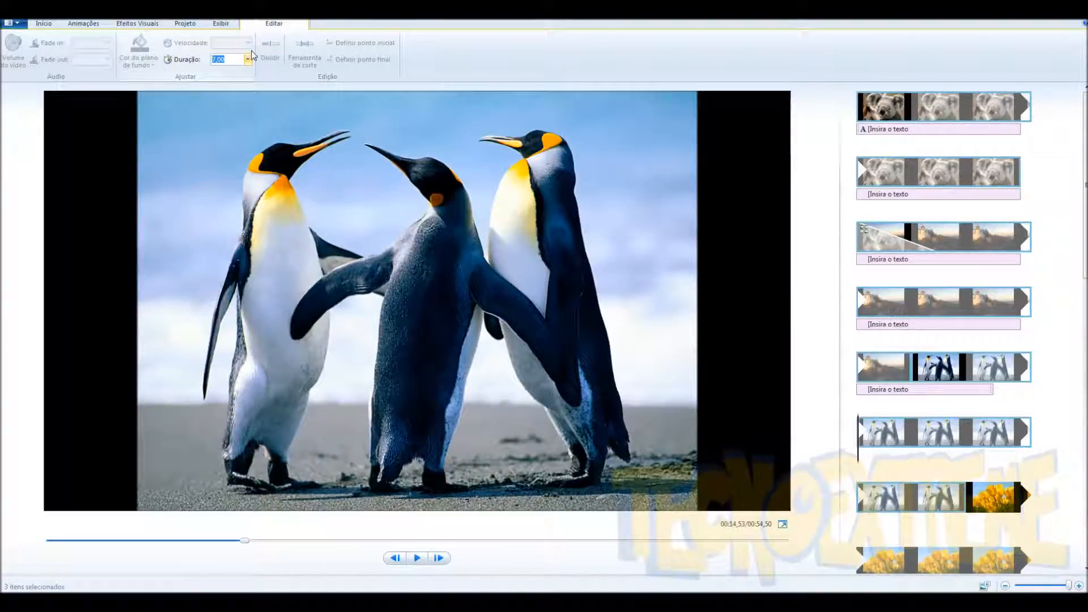
{"action": "type", "text": "10"}
{"action": "key", "text": "Return"}
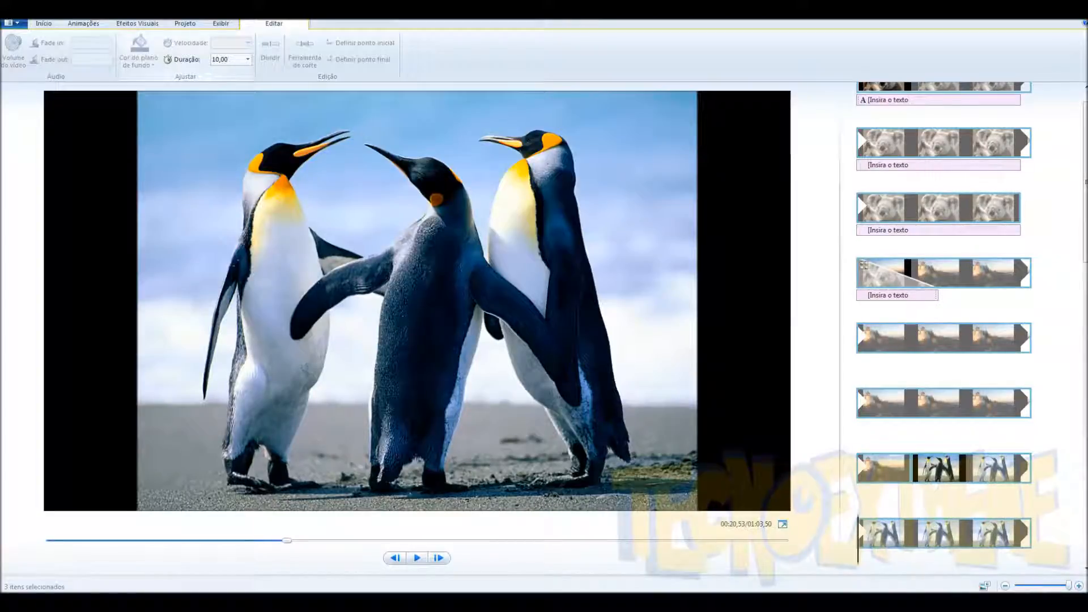
Step: Move the playhead to 00:01,97 in the first koala photo and show the formatting options for its caption
{"action": "scroll", "coordinate": [847, 202], "scroll_direction": "up", "scroll_amount": 1}
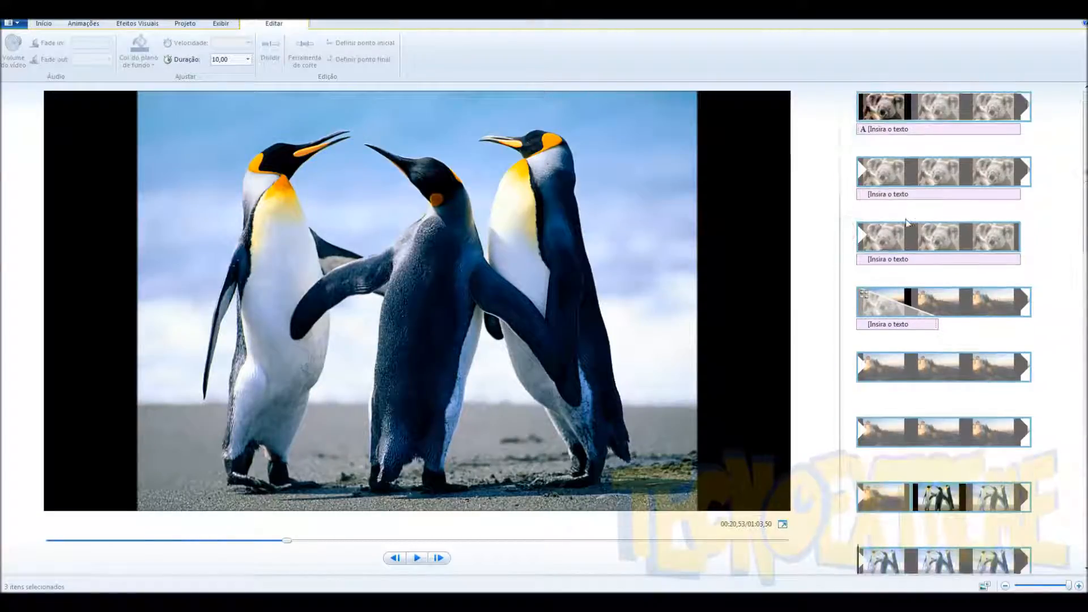
{"action": "left_click", "coordinate": [870, 105]}
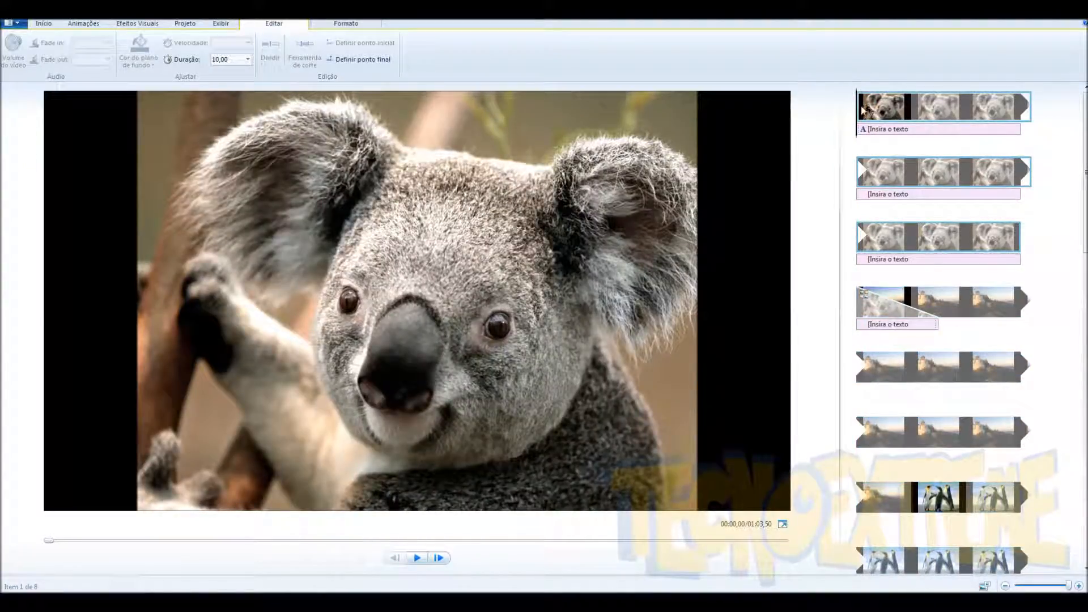
{"action": "left_click_drag", "start_coordinate": [858, 112], "coordinate": [973, 118]}
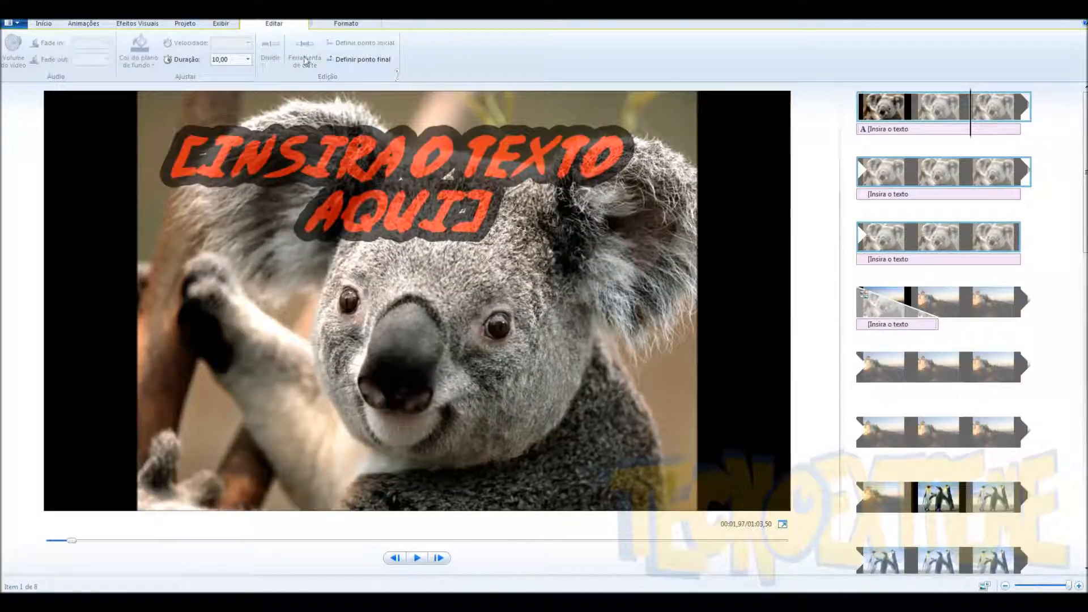
{"action": "left_click", "coordinate": [333, 25]}
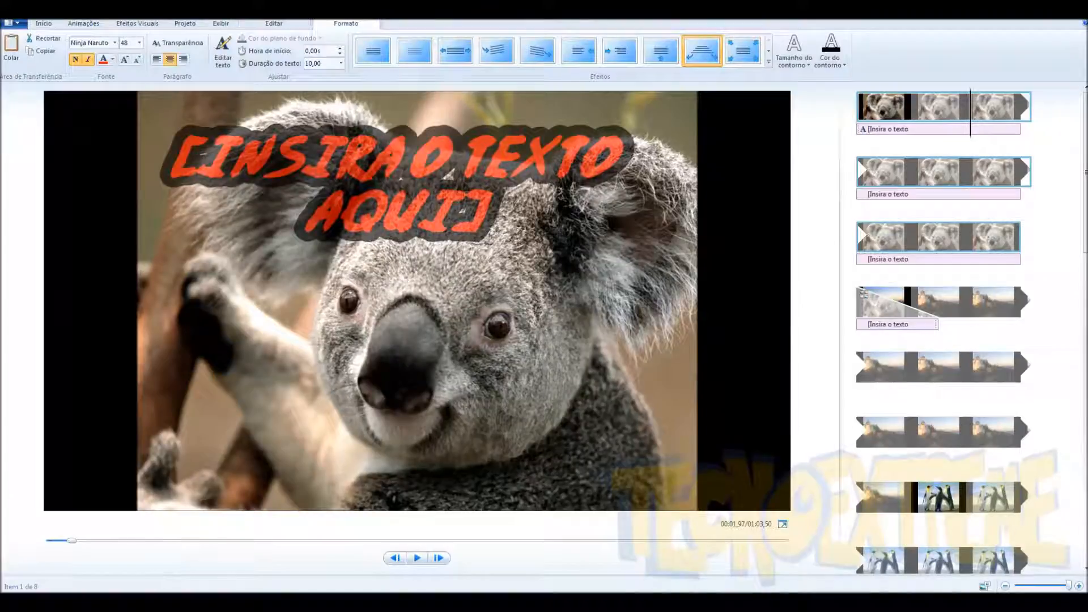
Step: Switch to the file explorer's movie maker folder and add the AlexBeroza_-_Drive MP3 to the Movie Maker project as music
{"action": "key", "text": "alt+Tab"}
{"action": "left_click", "coordinate": [595, 482]}
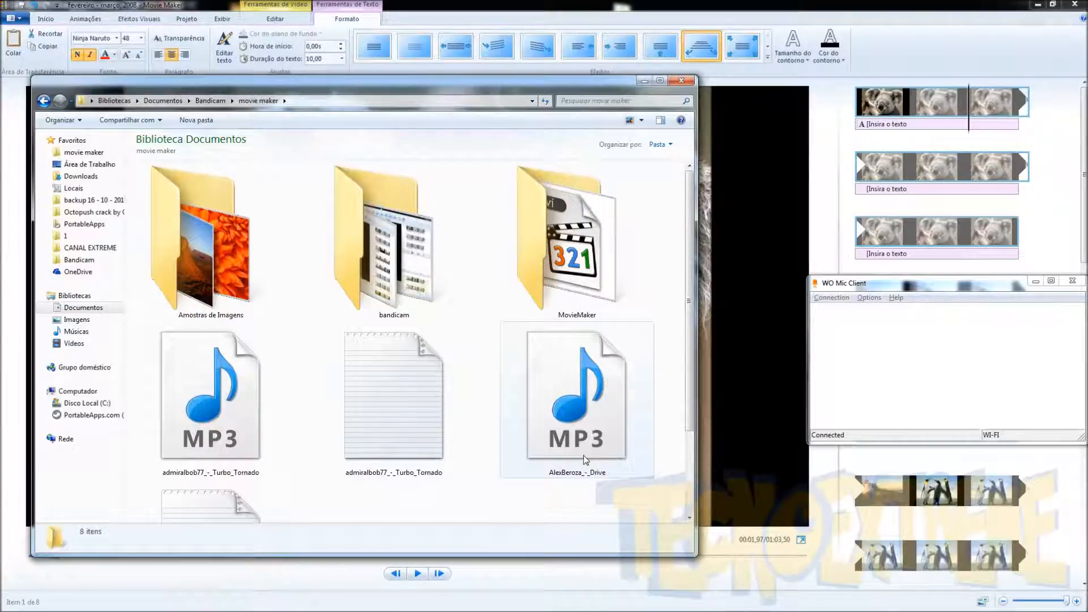
{"action": "left_click_drag", "start_coordinate": [577, 424], "coordinate": [854, 131]}
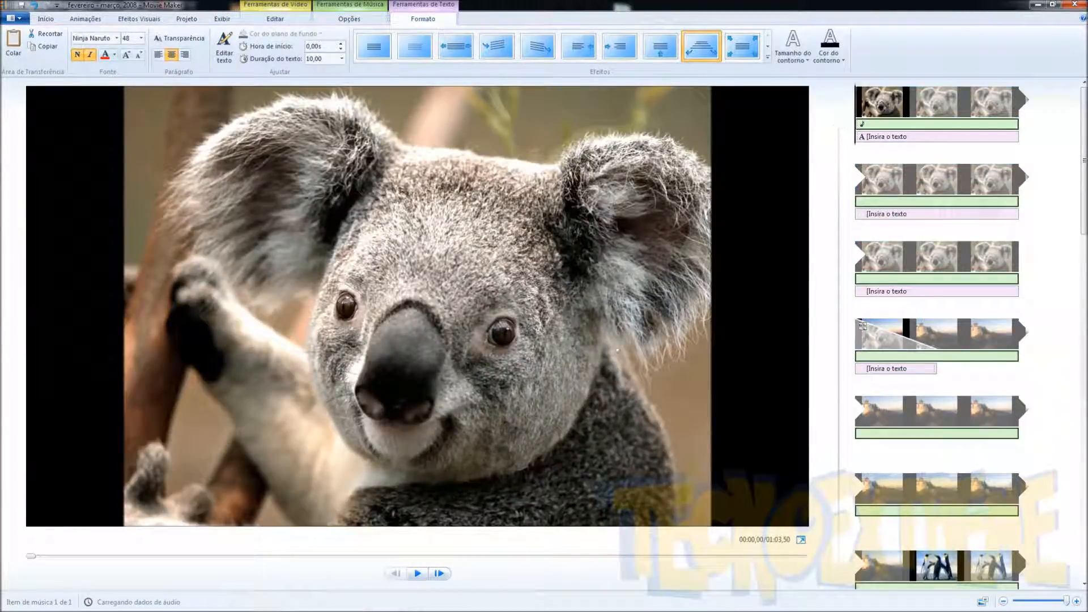
Step: Play the project with its music, pause on the tulips photo, and examine the music track along the whole timeline
{"action": "left_click", "coordinate": [421, 577]}
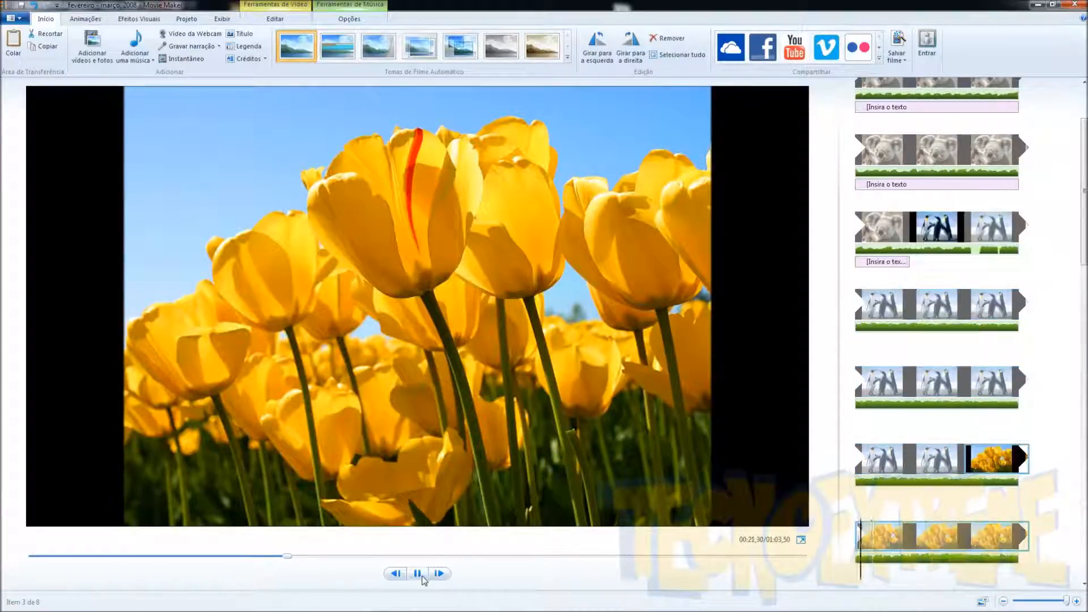
{"action": "left_click", "coordinate": [422, 575]}
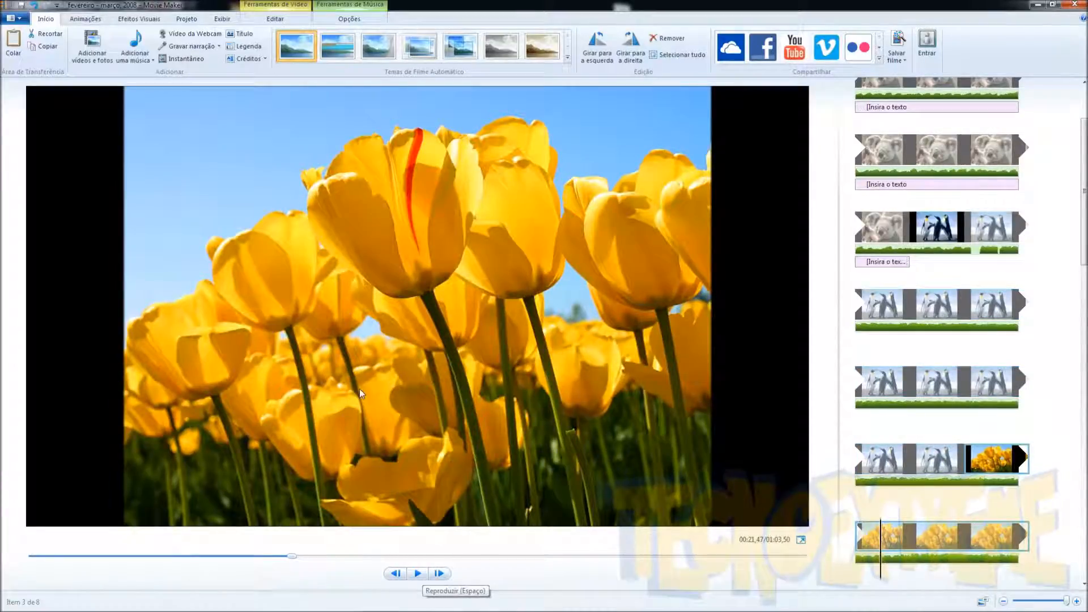
{"action": "scroll", "coordinate": [1030, 287], "scroll_direction": "down", "scroll_amount": 5}
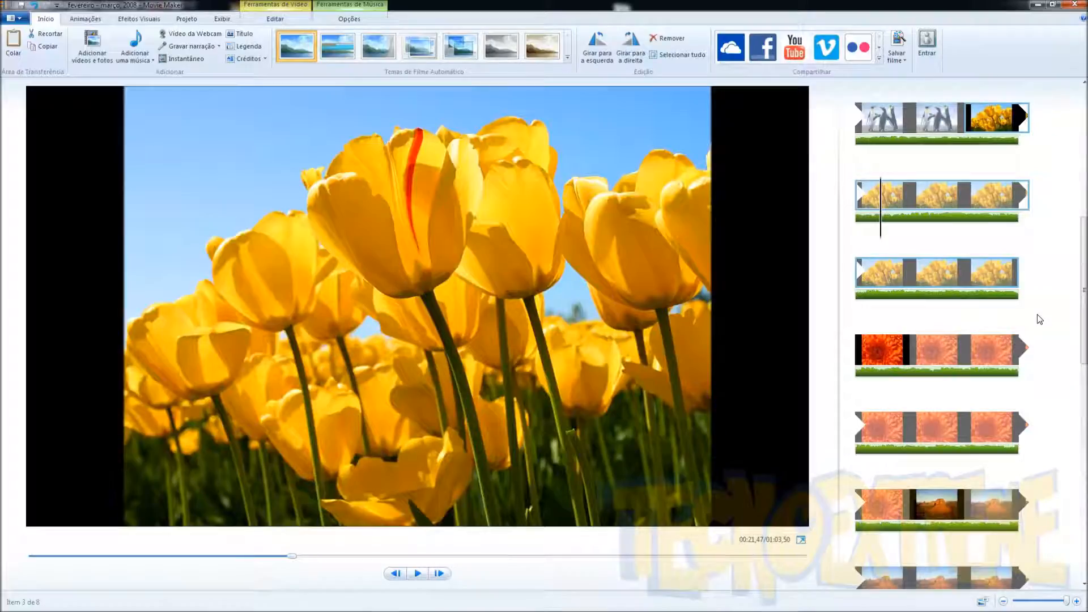
{"action": "scroll", "coordinate": [1045, 323], "scroll_direction": "up", "scroll_amount": 7}
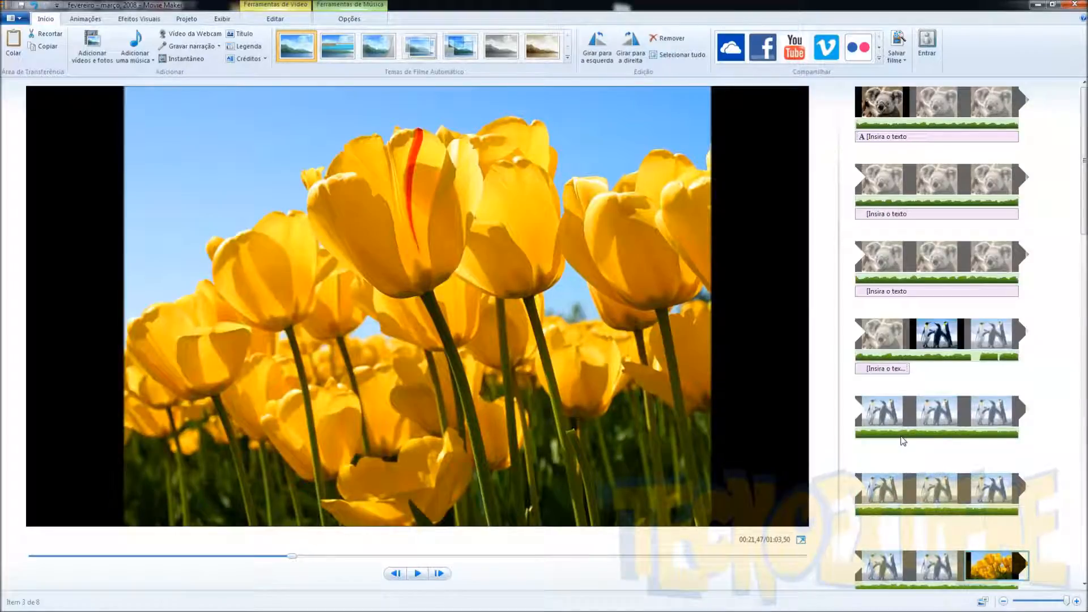
{"action": "scroll", "coordinate": [907, 441], "scroll_direction": "down", "scroll_amount": 10}
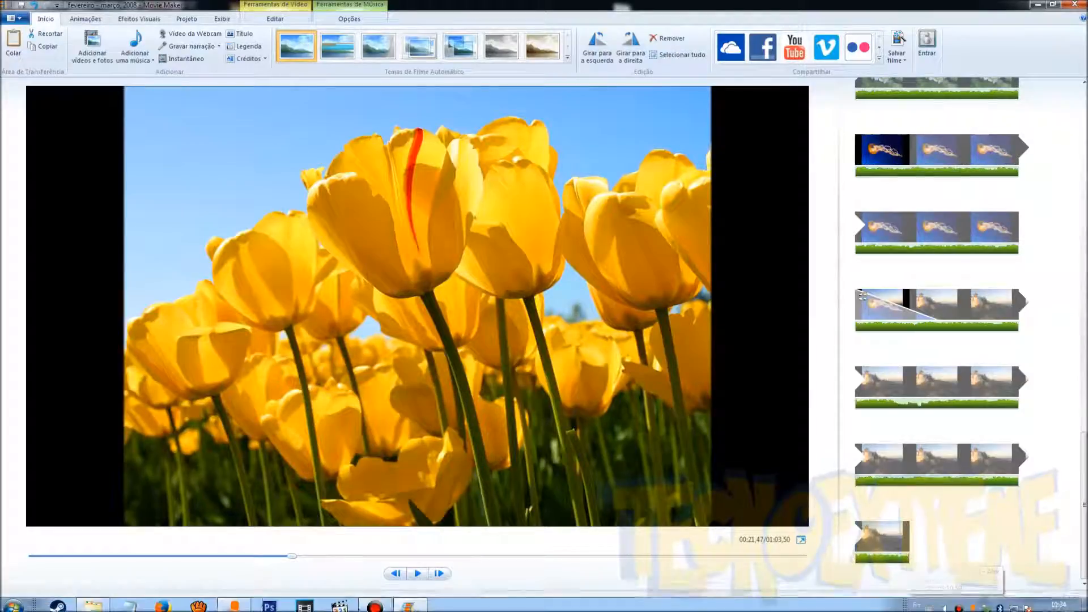
Step: Add the video digitação from the movie maker folder to the project, after the tulips photo
{"action": "left_click", "coordinate": [92, 45]}
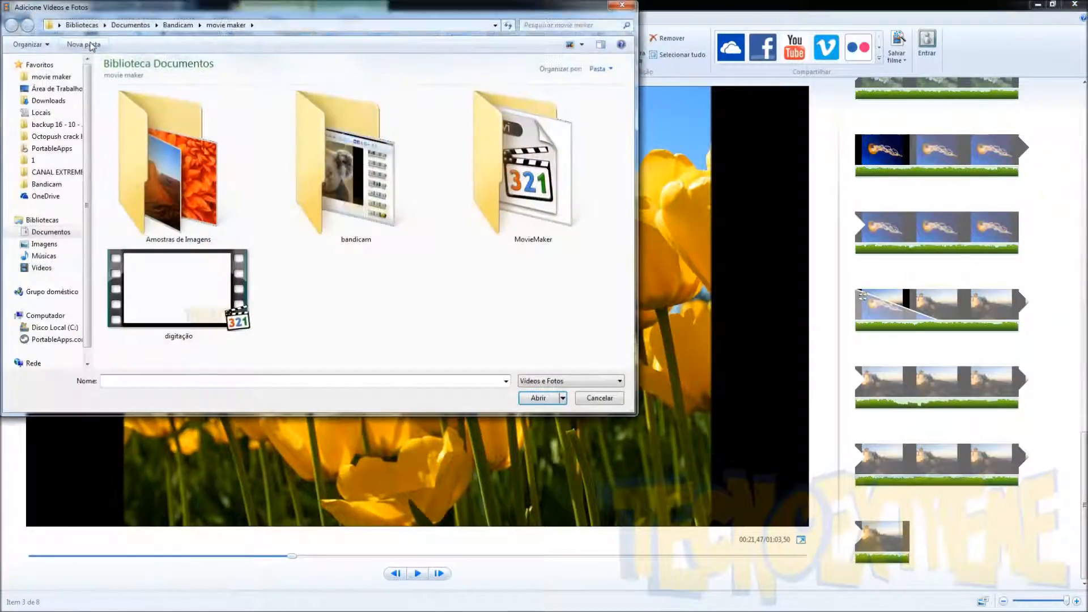
{"action": "double_click", "coordinate": [214, 307]}
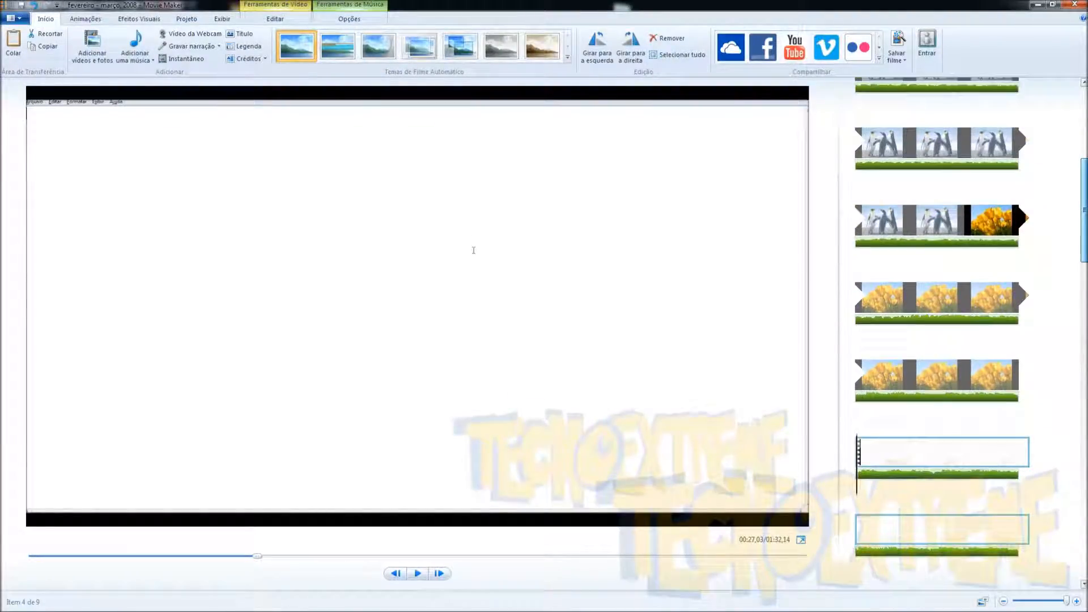
{"action": "left_click_drag", "start_coordinate": [1083, 210], "coordinate": [1084, 225]}
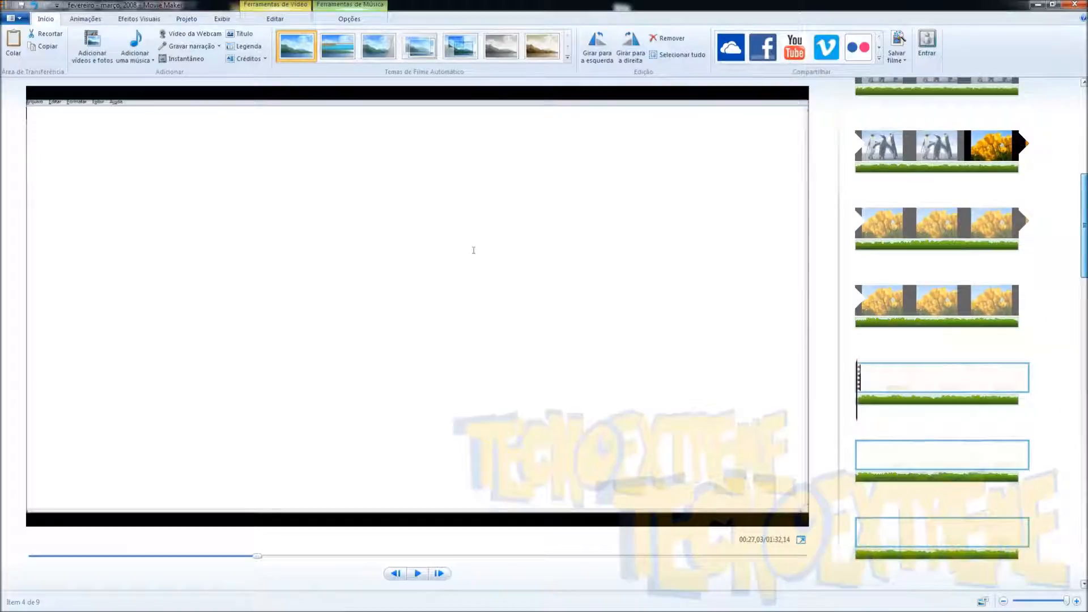
Step: Move the digitação video to the end of the project, after the lighthouse photo
{"action": "left_click", "coordinate": [897, 383]}
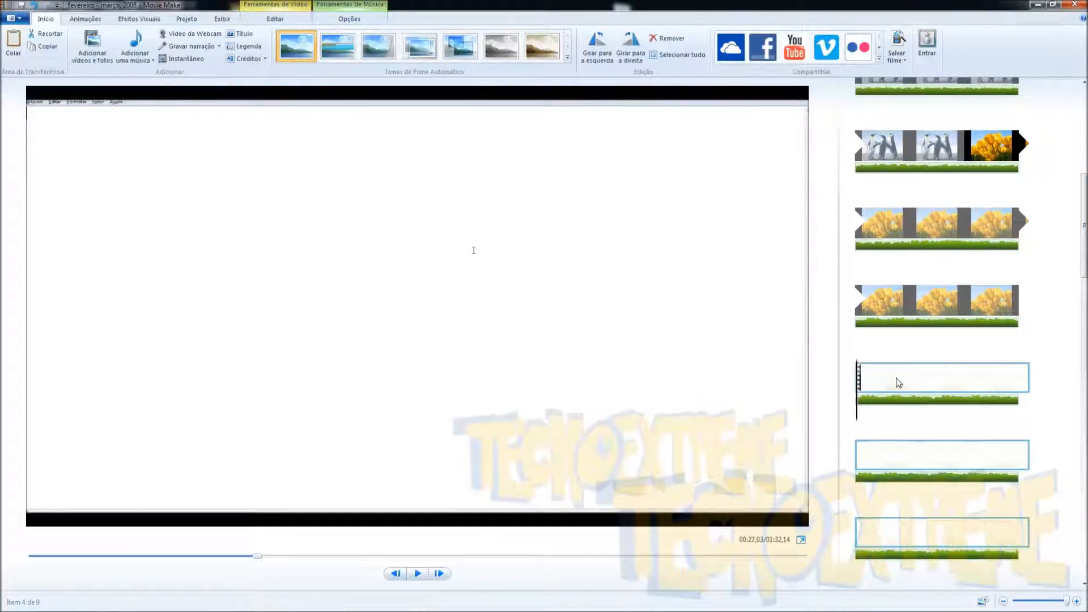
{"action": "right_click", "coordinate": [897, 383]}
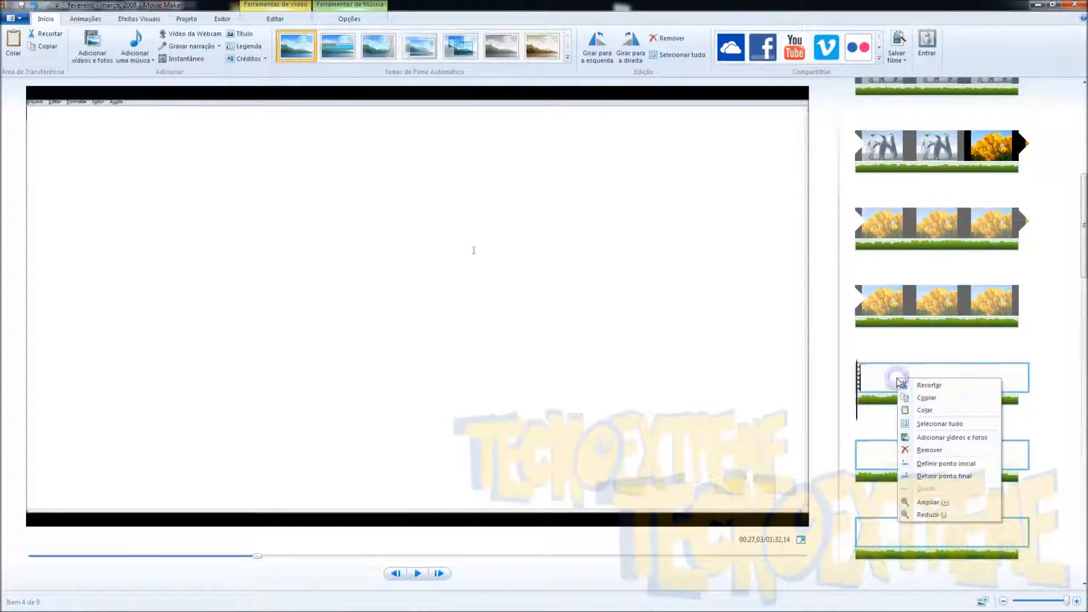
{"action": "left_click", "coordinate": [932, 389]}
{"action": "left_click_drag", "start_coordinate": [1083, 227], "coordinate": [1083, 528]}
{"action": "left_click", "coordinate": [898, 562]}
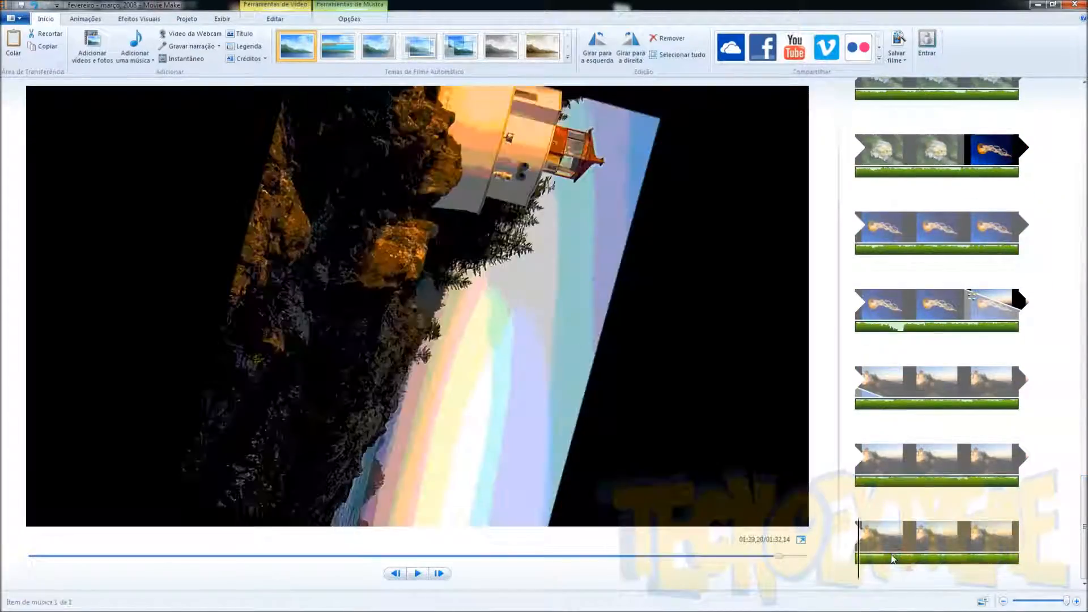
{"action": "left_click", "coordinate": [900, 536], "text": "shift"}
{"action": "left_click", "coordinate": [1020, 547]}
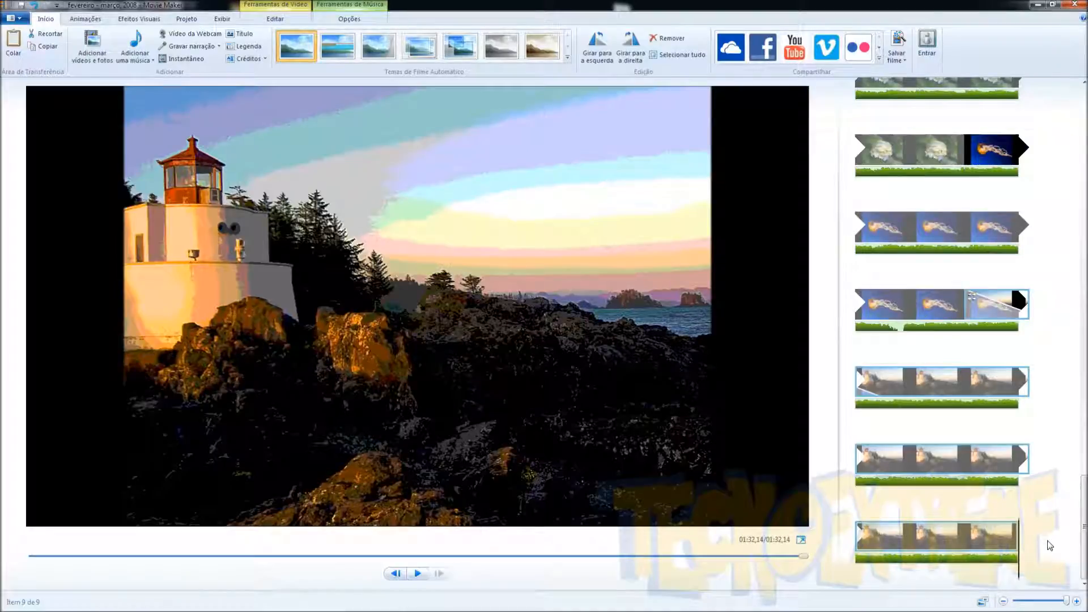
{"action": "key", "text": "ctrl+z"}
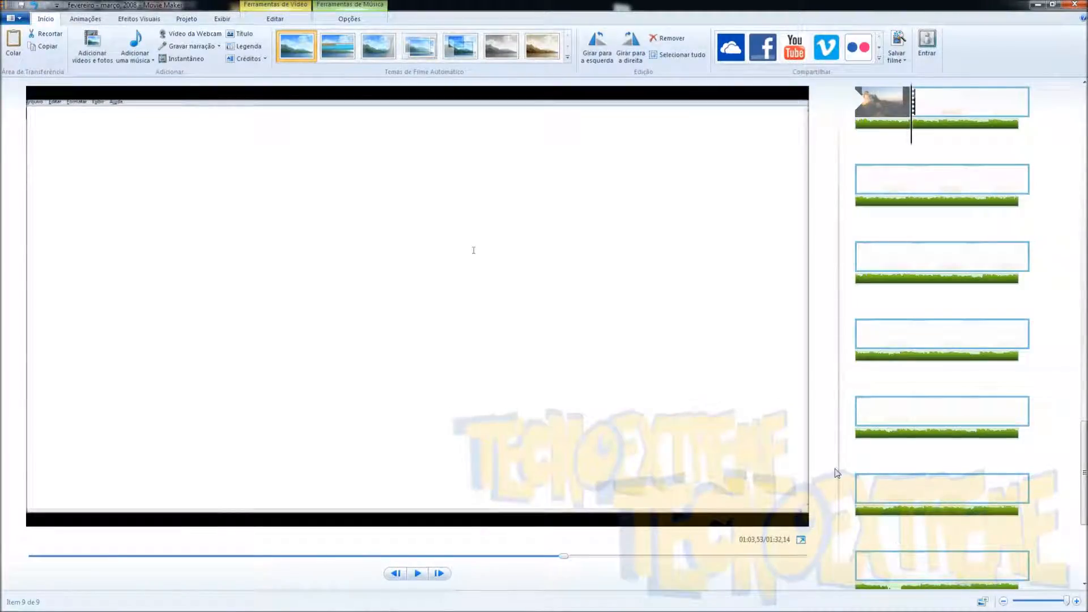
Step: Play the digitação video at the project's end, pause it during the typing, and return the playhead to its start
{"action": "scroll", "coordinate": [907, 475], "scroll_direction": "up", "scroll_amount": 3}
{"action": "scroll", "coordinate": [1031, 461], "scroll_direction": "down", "scroll_amount": 4}
{"action": "left_click_drag", "start_coordinate": [1082, 463], "coordinate": [1082, 345]}
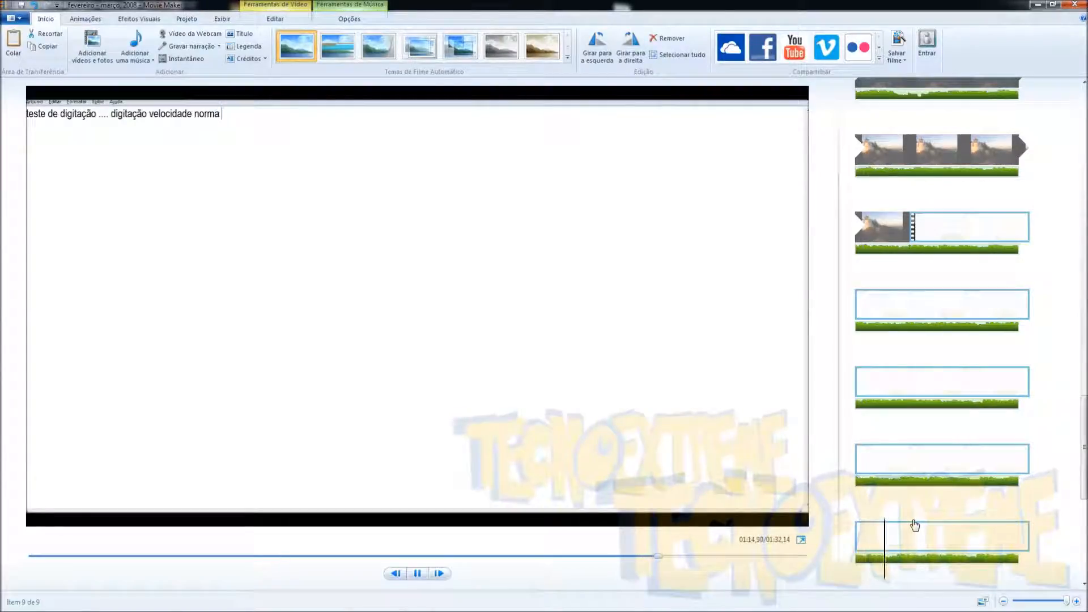
{"action": "key", "text": "space"}
{"action": "left_click", "coordinate": [913, 230]}
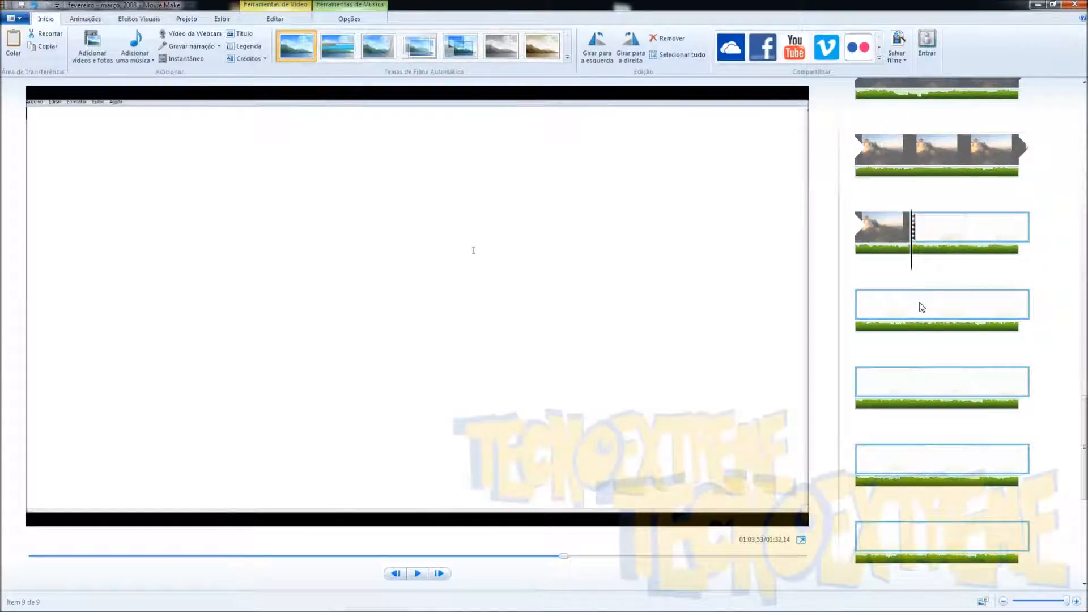
Step: Position the playhead at 01:16,90 in the digitação video, right after the typed words "digitação velocidade normal ....."
{"action": "left_click_drag", "start_coordinate": [950, 383], "coordinate": [1000, 521]}
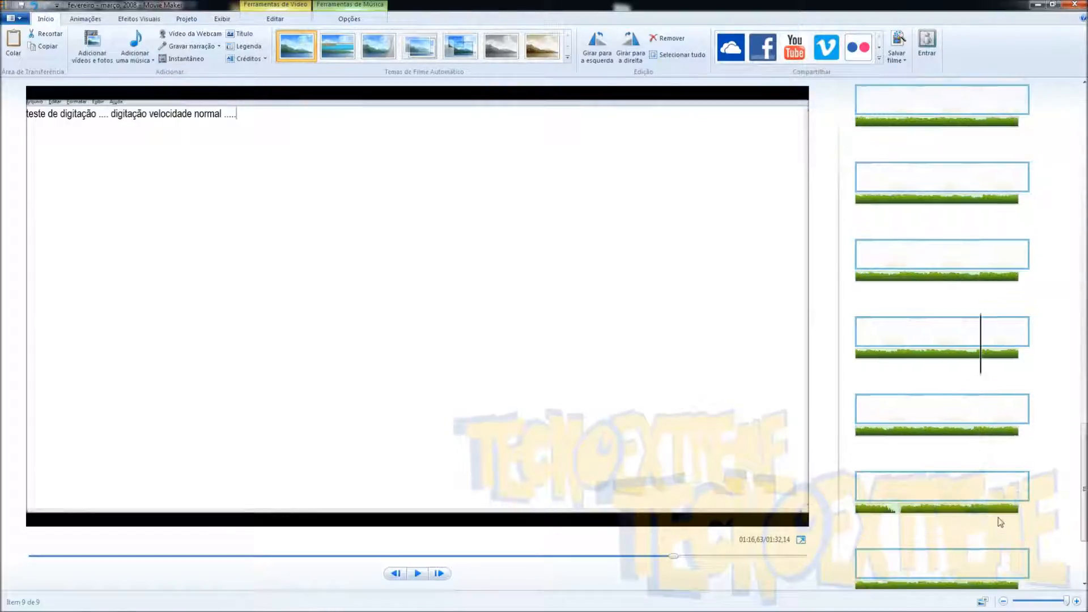
{"action": "left_click_drag", "start_coordinate": [981, 342], "coordinate": [994, 343]}
{"action": "scroll", "coordinate": [994, 343], "scroll_direction": "up", "scroll_amount": 1}
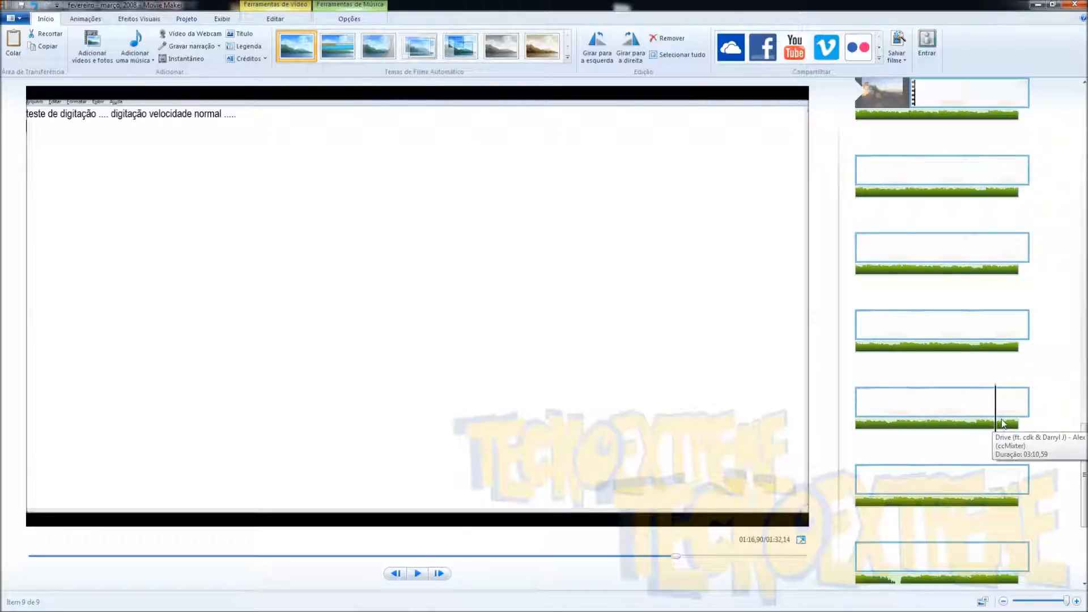
{"action": "right_click", "coordinate": [996, 404]}
{"action": "left_click", "coordinate": [997, 398]}
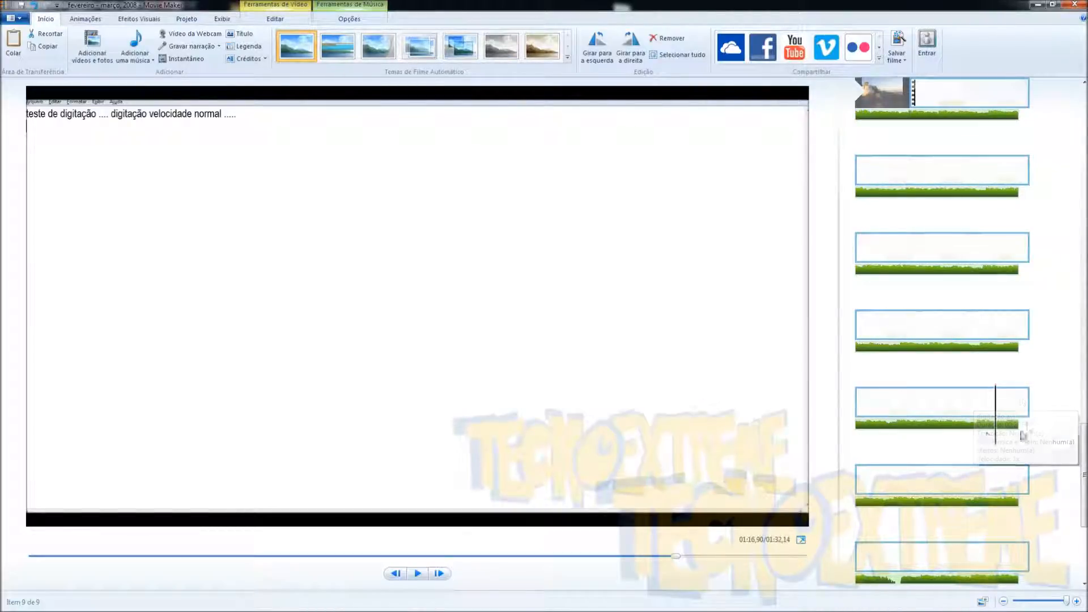
{"action": "left_click", "coordinate": [945, 425]}
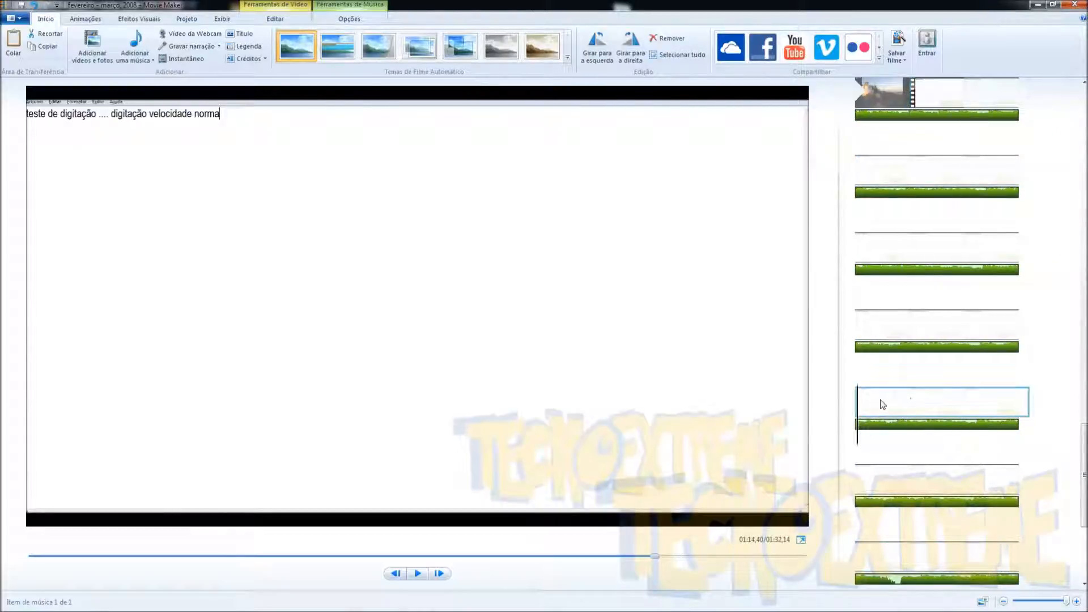
{"action": "left_click", "coordinate": [945, 401]}
{"action": "left_click_drag", "start_coordinate": [916, 407], "coordinate": [997, 414]}
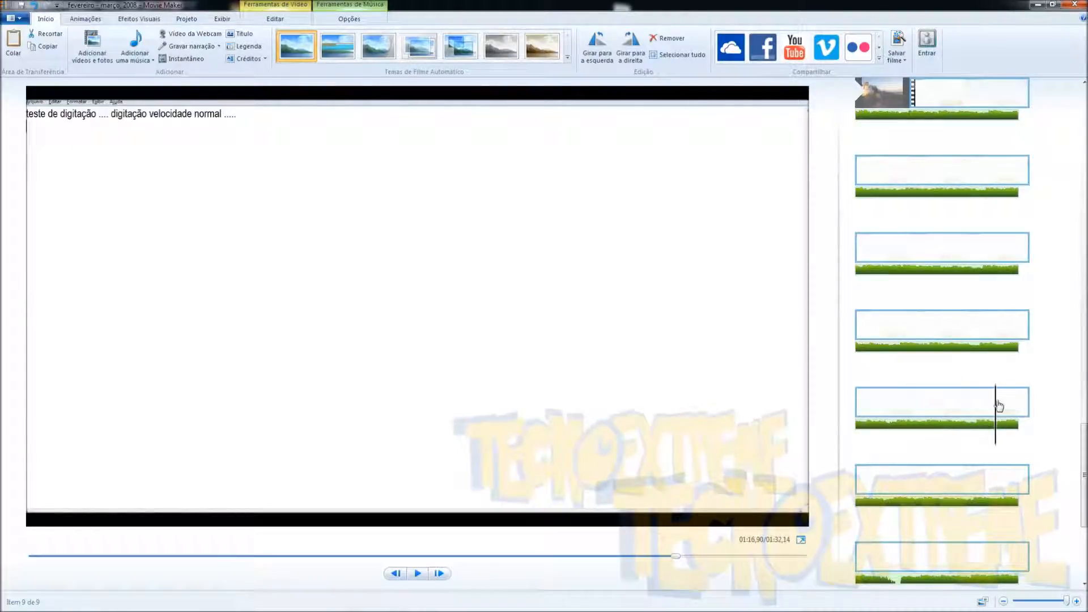
Step: Split the digitação video at 01:16,90, right after the typed words "digitação velocidade normal .....", and check the first part
{"action": "right_click", "coordinate": [998, 405]}
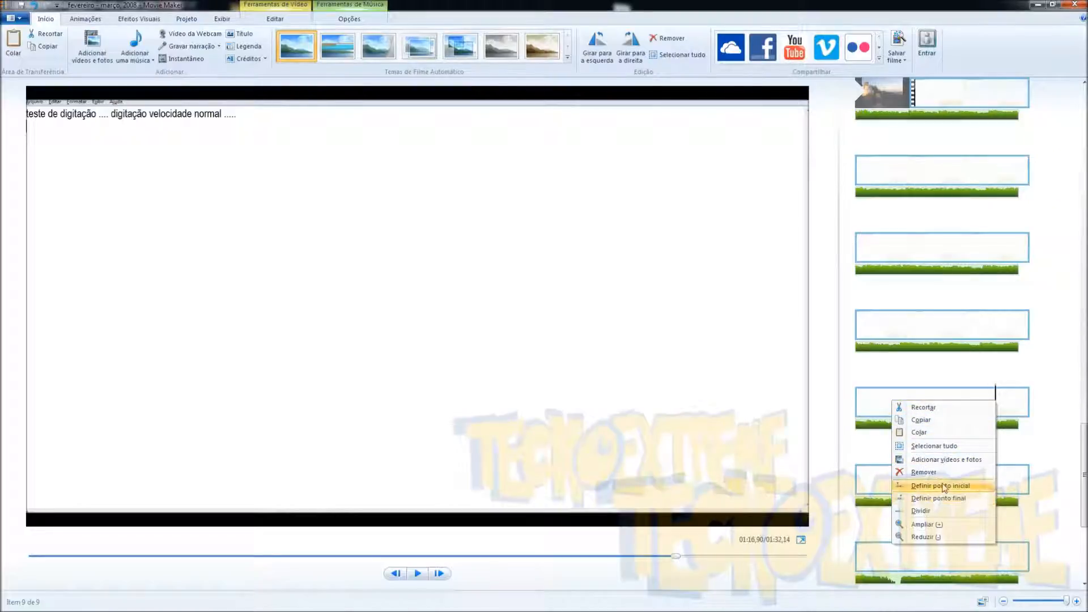
{"action": "left_click", "coordinate": [293, 21]}
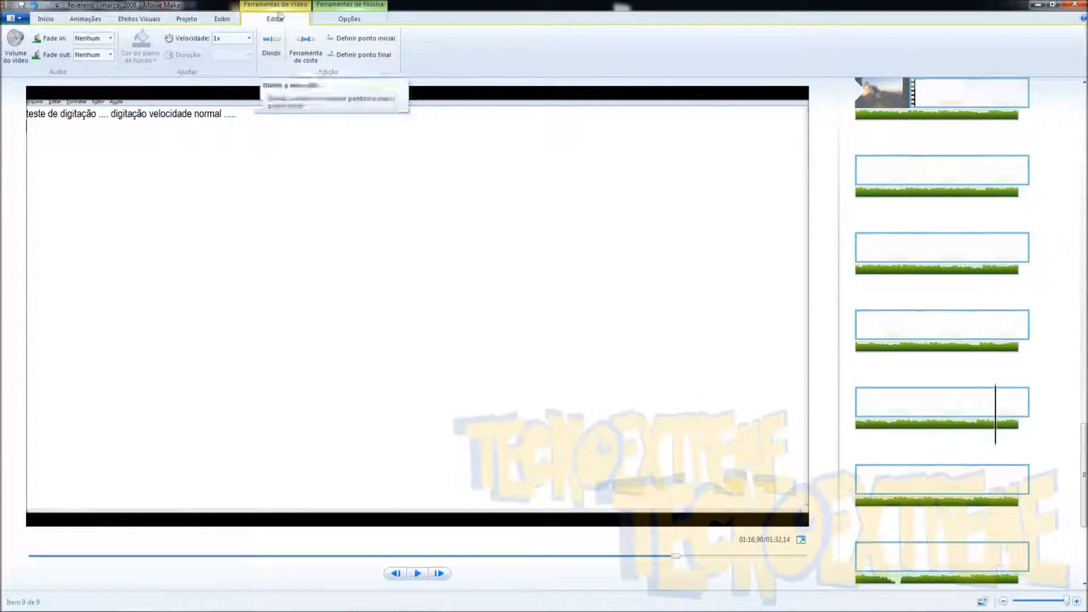
{"action": "left_click", "coordinate": [272, 45]}
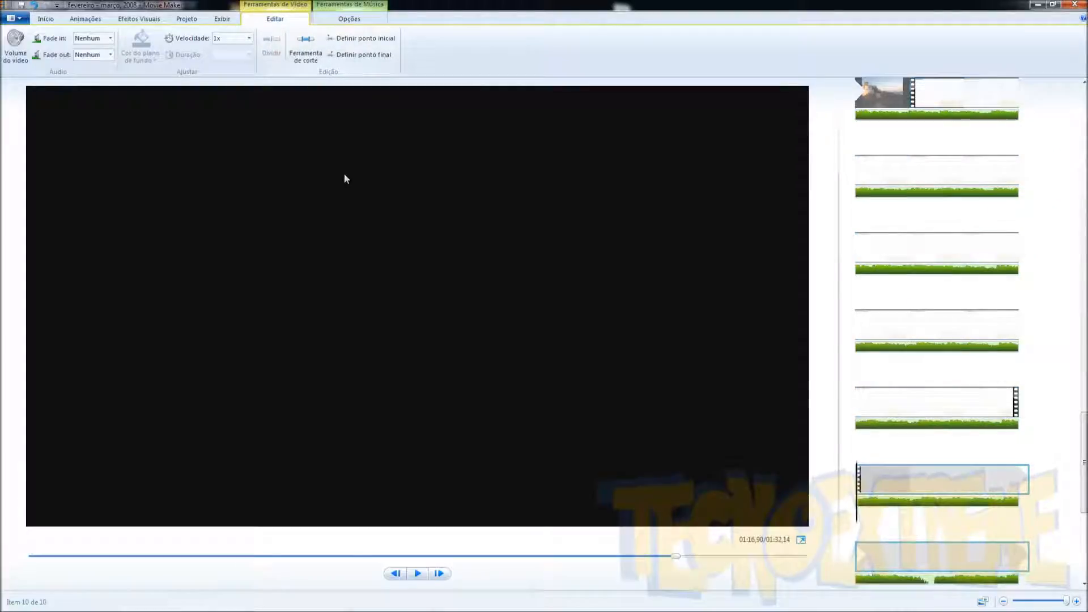
{"action": "left_click", "coordinate": [1000, 401]}
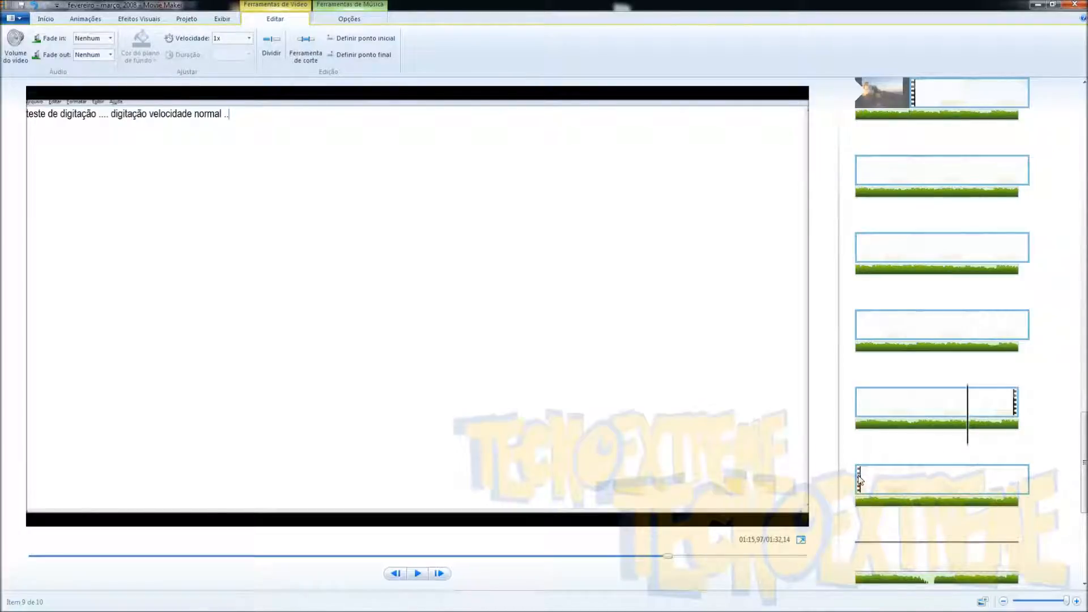
{"action": "left_click", "coordinate": [1008, 404]}
Step: Lower the video volume of the first digitação segment to near the minimum
{"action": "left_click", "coordinate": [933, 104]}
{"action": "left_click", "coordinate": [15, 46]}
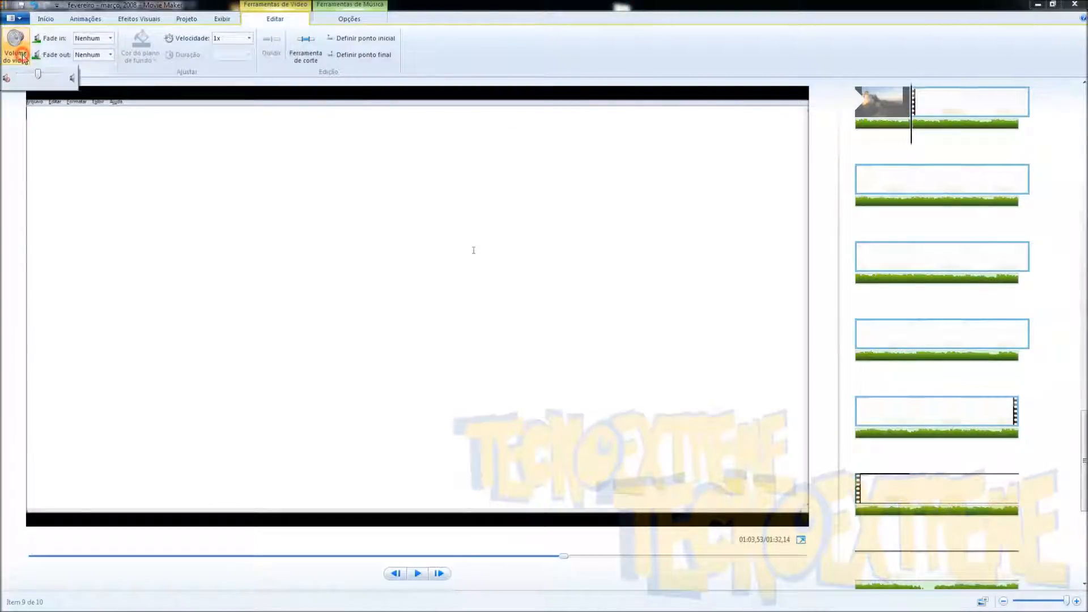
{"action": "mouse_move", "coordinate": [39, 77]}
{"action": "left_mouse_down"}
{"action": "mouse_move", "coordinate": [59, 77]}
{"action": "mouse_move", "coordinate": [34, 77]}
{"action": "left_mouse_up"}
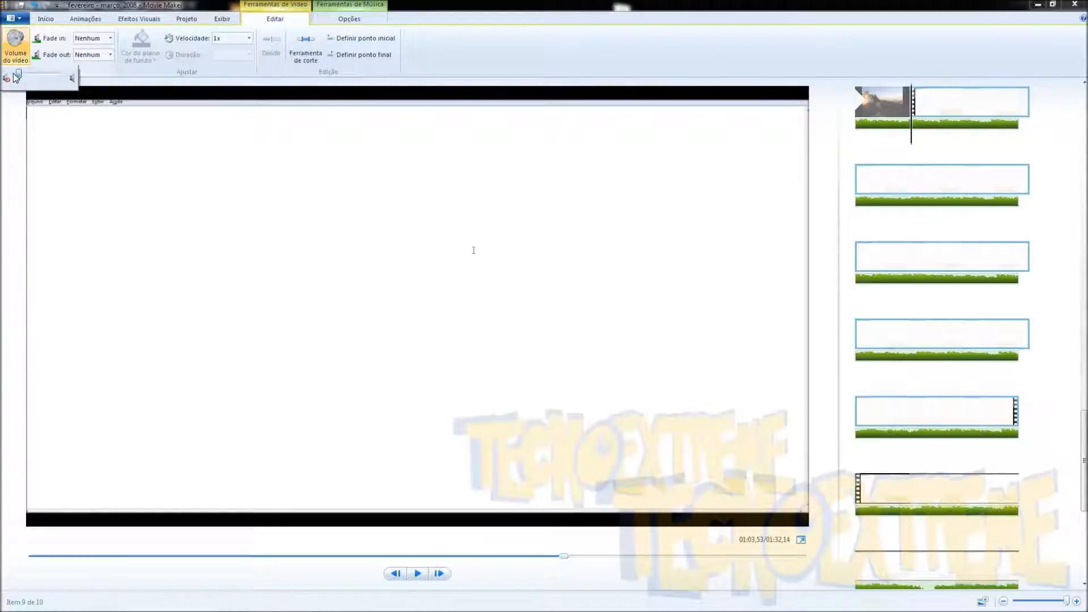
{"action": "left_click", "coordinate": [925, 103]}
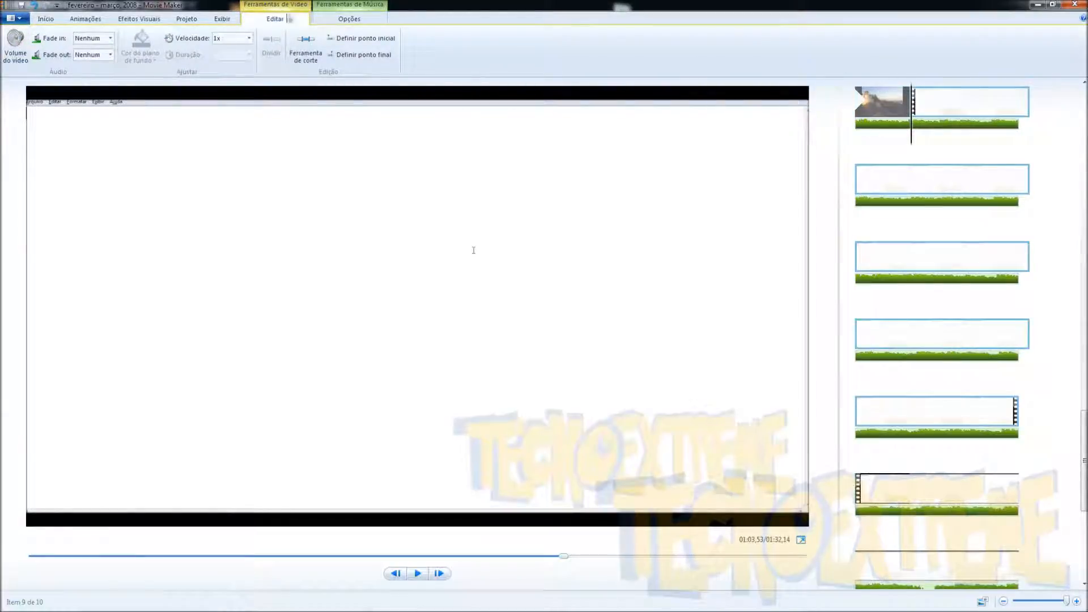
{"action": "left_click", "coordinate": [15, 45]}
{"action": "left_click_drag", "start_coordinate": [27, 78], "coordinate": [19, 79]}
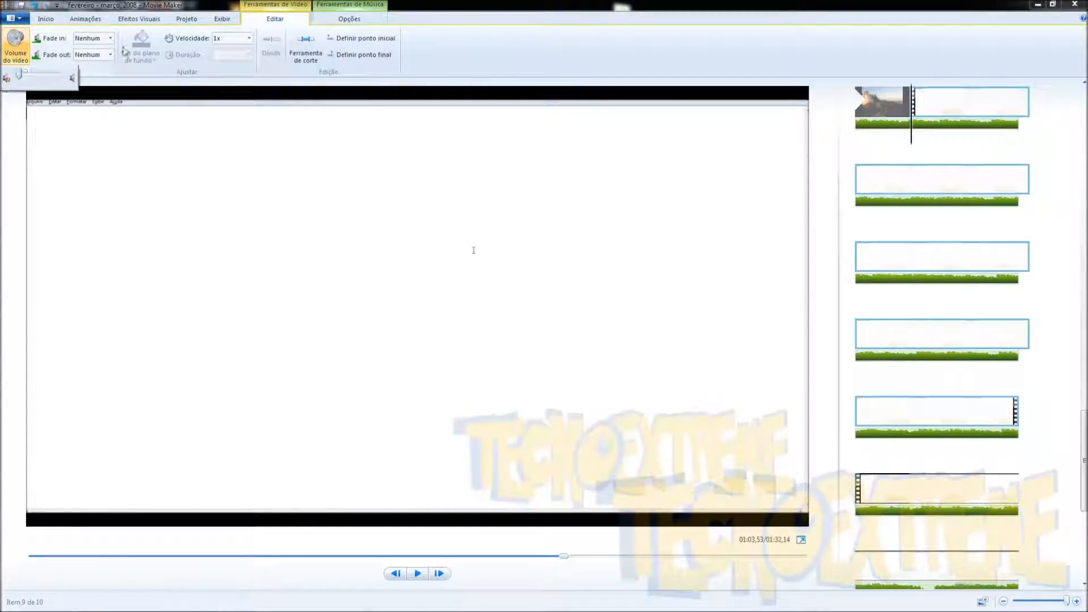
{"action": "left_click", "coordinate": [106, 45]}
{"action": "left_click", "coordinate": [109, 38]}
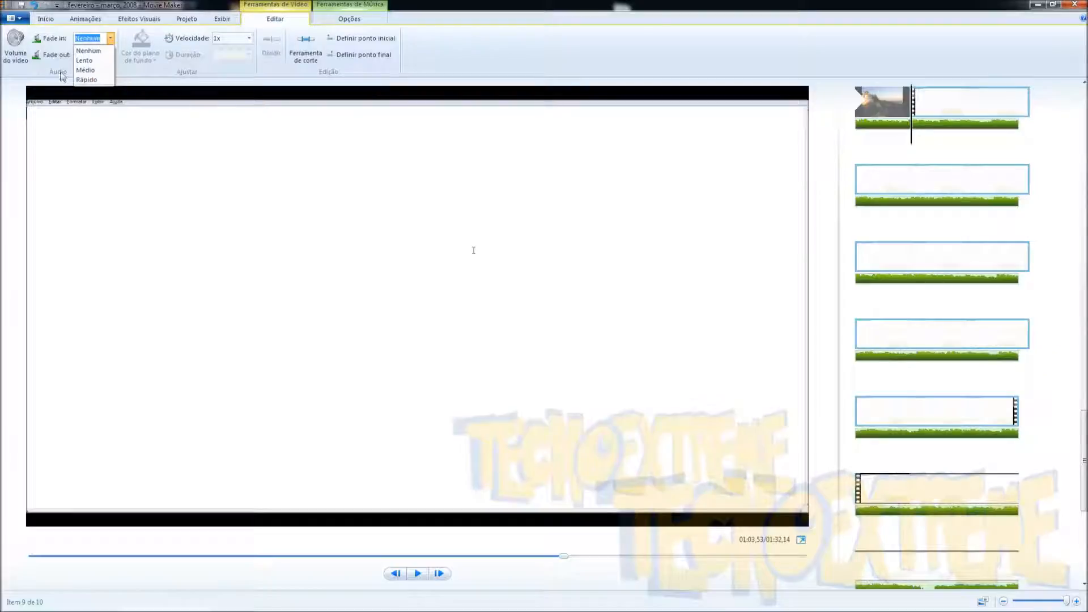
{"action": "left_click", "coordinate": [170, 69]}
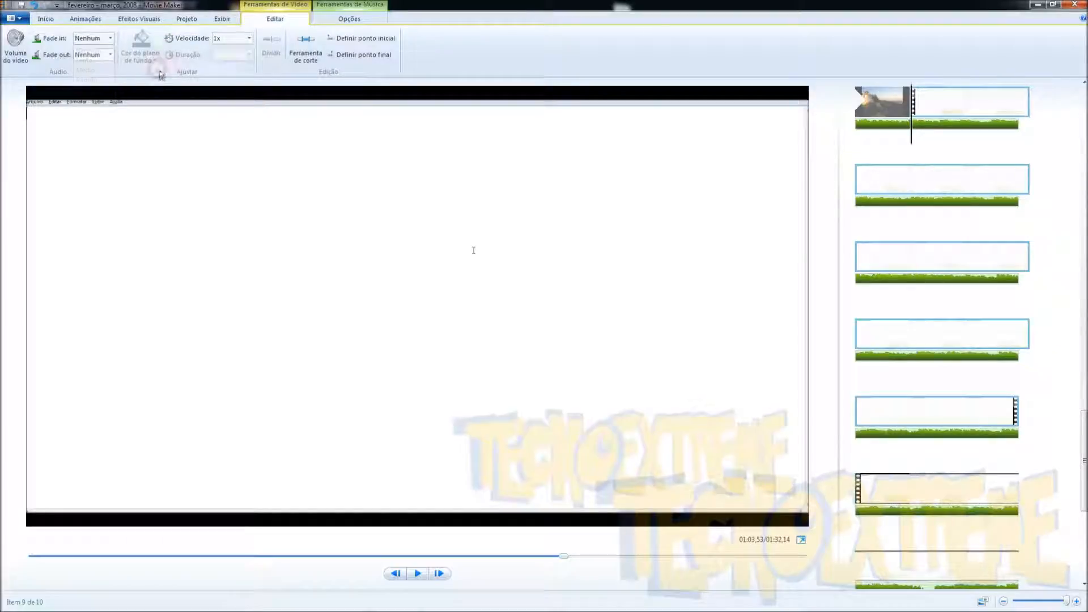
{"action": "left_click", "coordinate": [248, 39]}
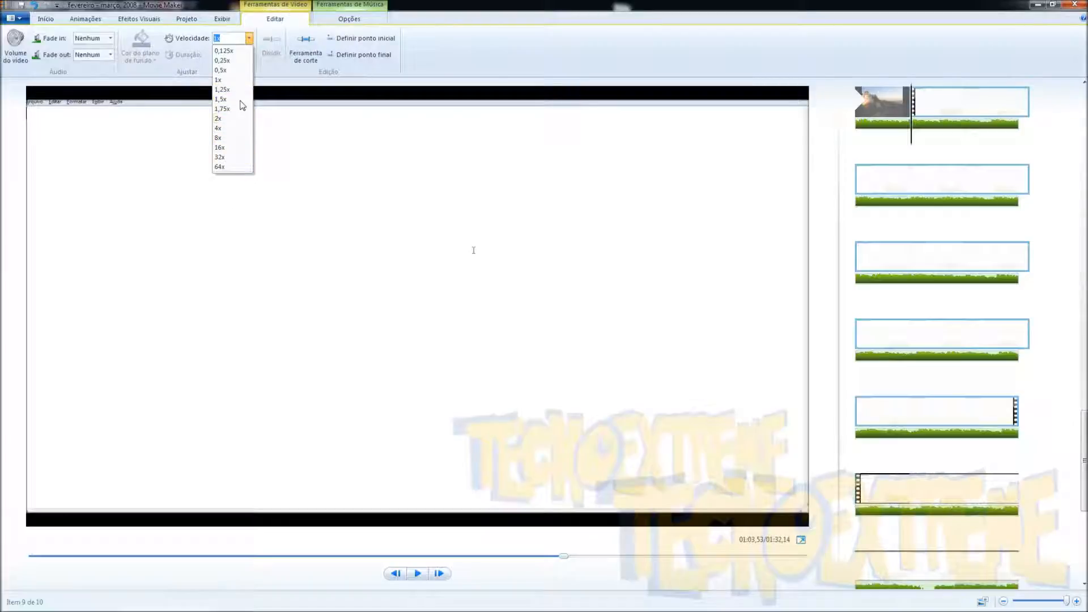
Step: Play the second digitação segment and split it at 01:24,00, right after the typed words "digitação velocidade mais rapida ...."
{"action": "scroll", "coordinate": [974, 400], "scroll_direction": "down", "scroll_amount": 2}
{"action": "left_click", "coordinate": [910, 384]}
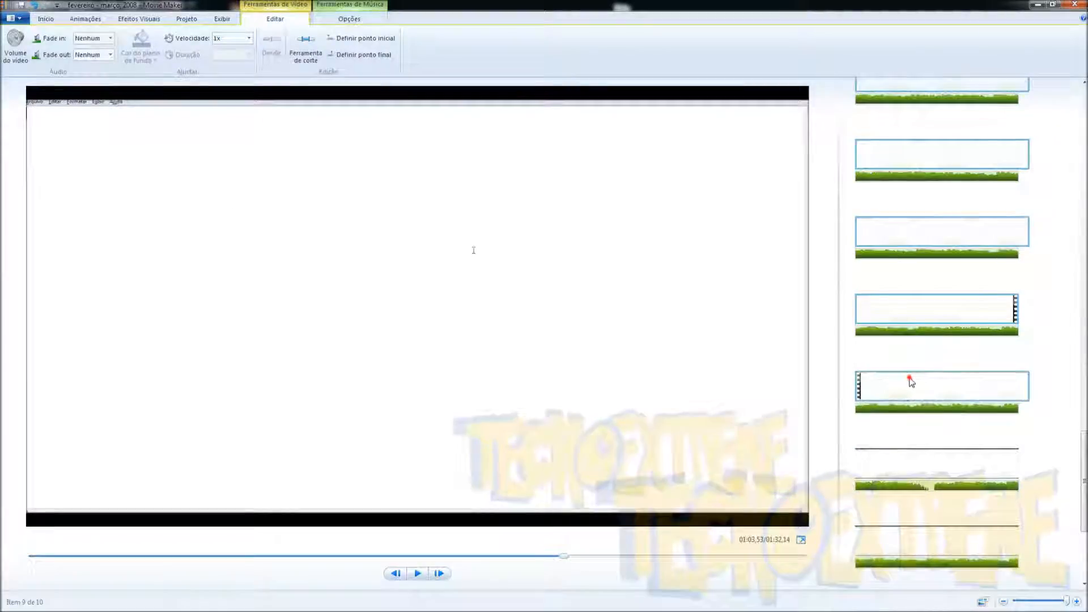
{"action": "key", "text": "space"}
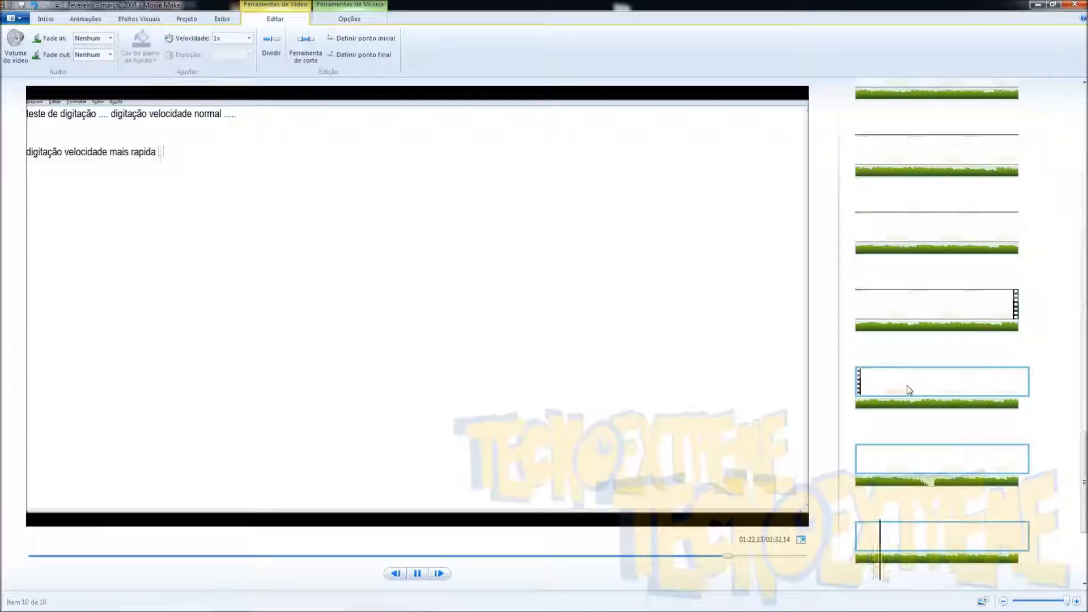
{"action": "key", "text": "space"}
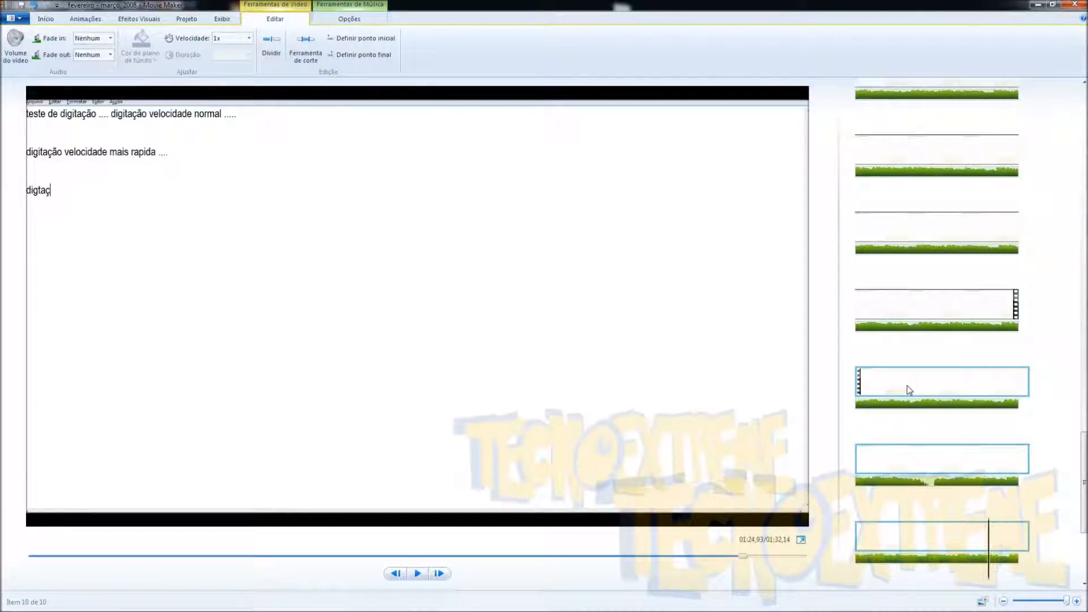
{"action": "left_click", "coordinate": [989, 545]}
{"action": "left_click_drag", "start_coordinate": [989, 546], "coordinate": [936, 545]}
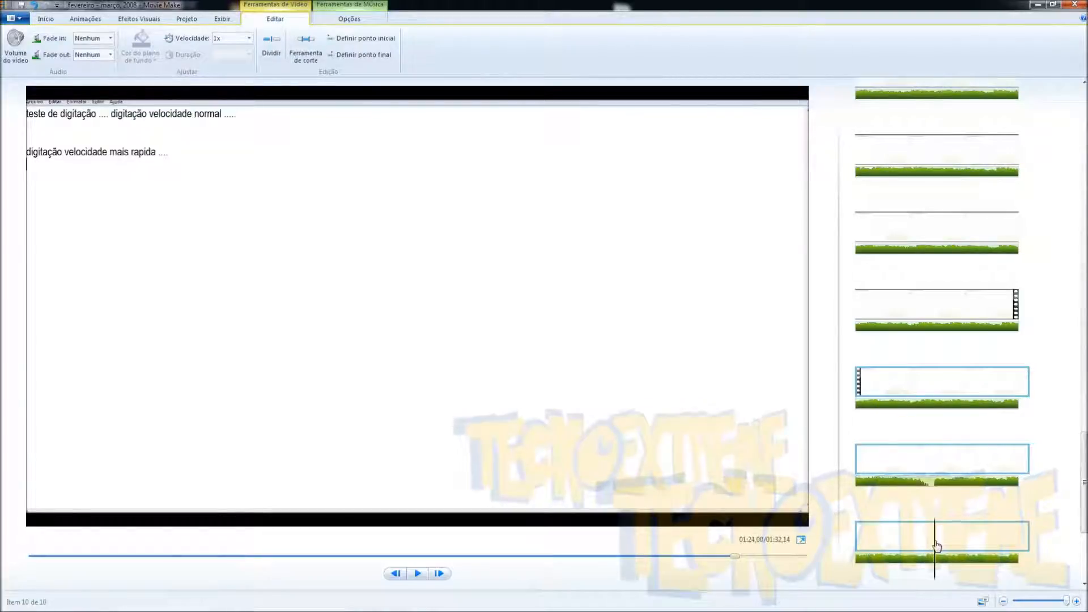
{"action": "right_click", "coordinate": [936, 545]}
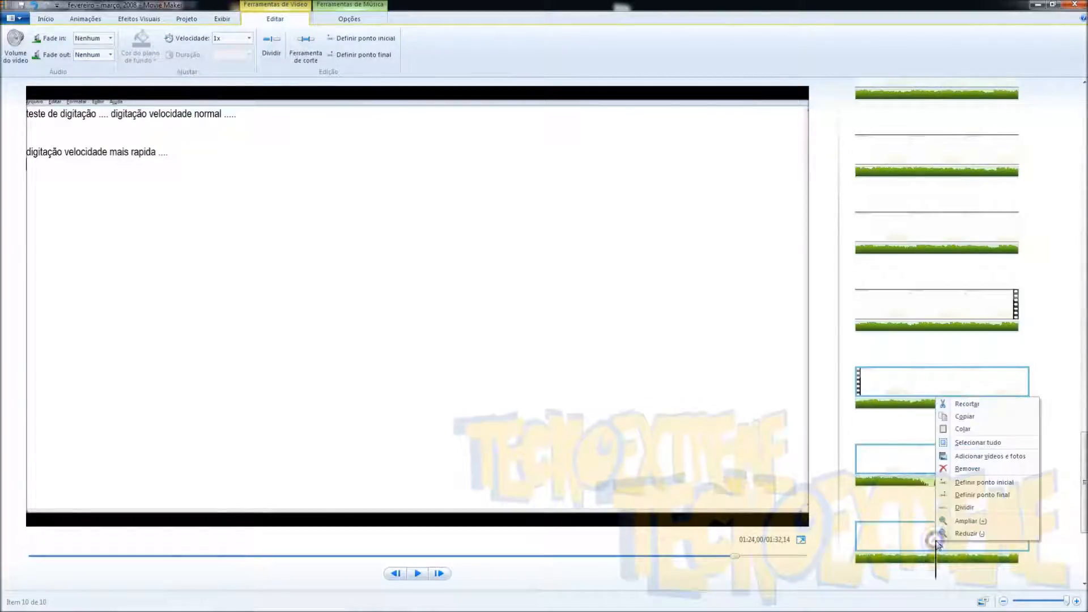
{"action": "left_click", "coordinate": [951, 510]}
Step: Set the speed of the middle digitação segment to 2x
{"action": "left_click", "coordinate": [889, 383]}
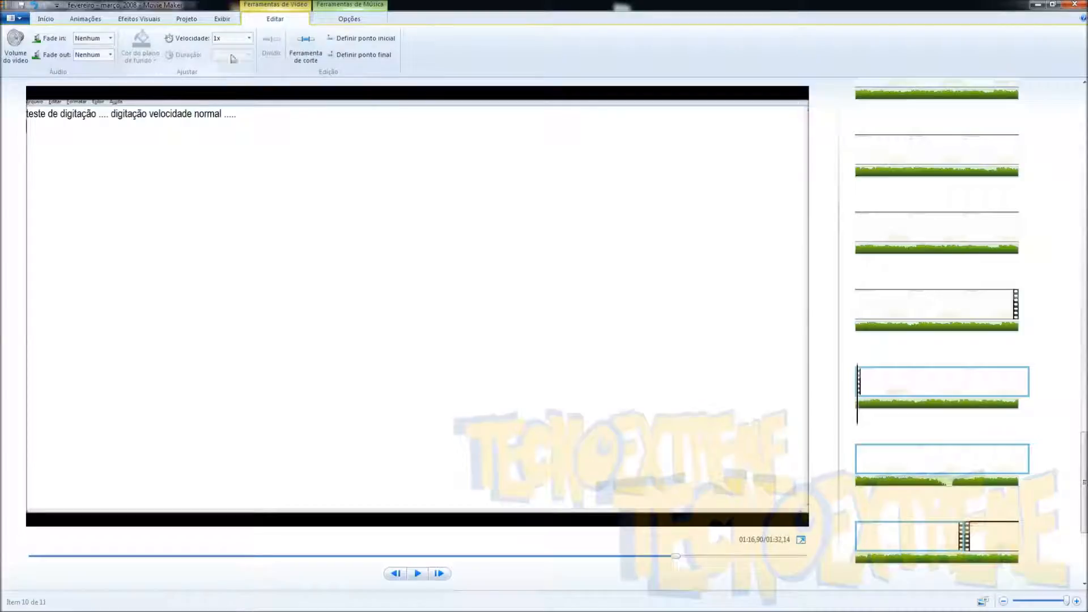
{"action": "left_click", "coordinate": [248, 39]}
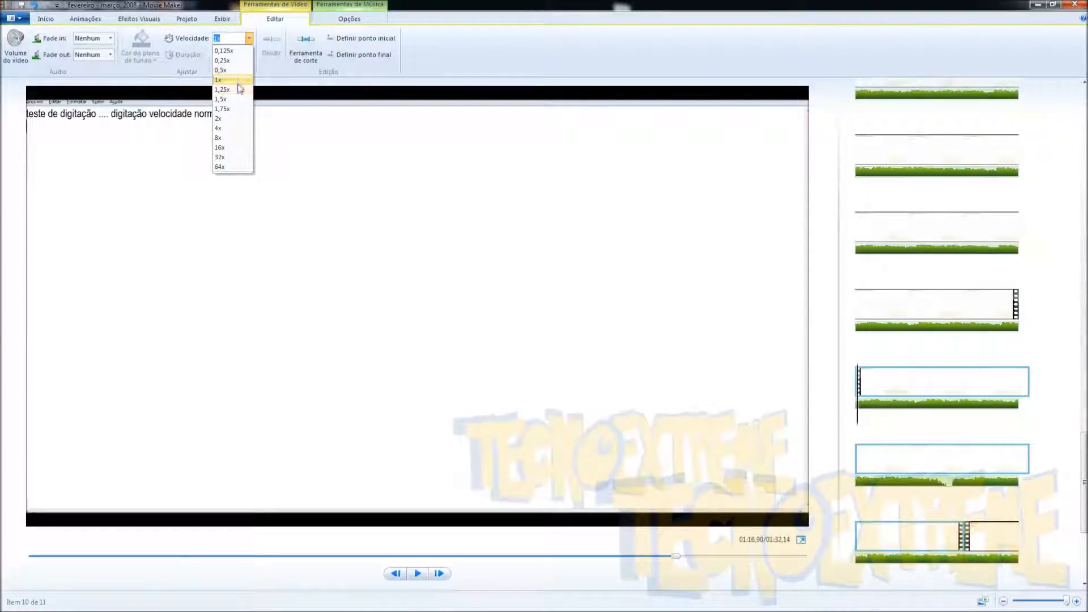
{"action": "left_click", "coordinate": [230, 119]}
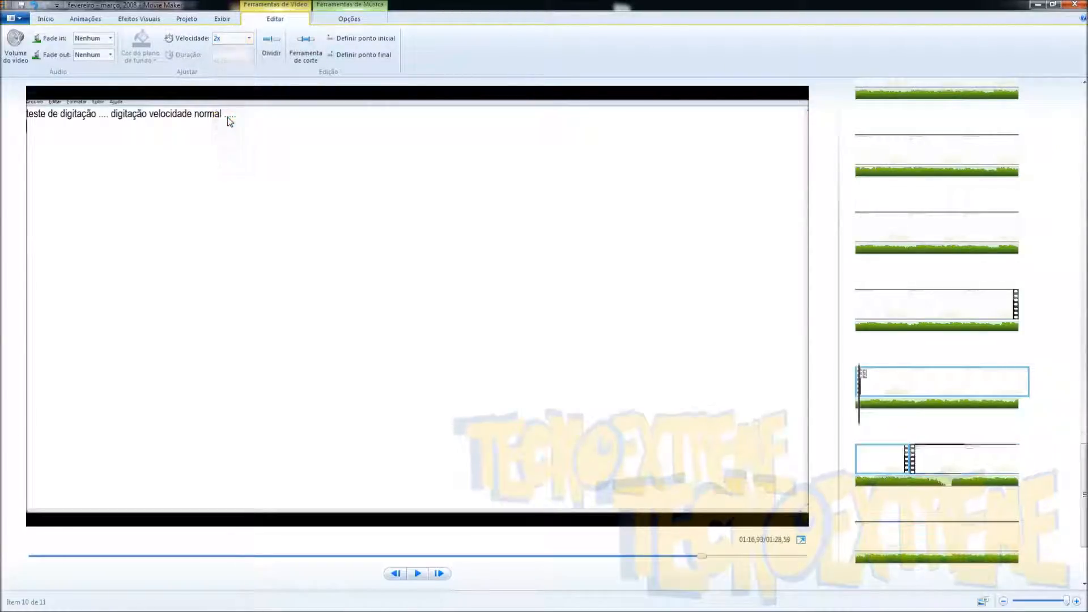
Step: Play the digitação video from its normal-speed part through the 2x segment and stop in the last segment
{"action": "left_click", "coordinate": [882, 304]}
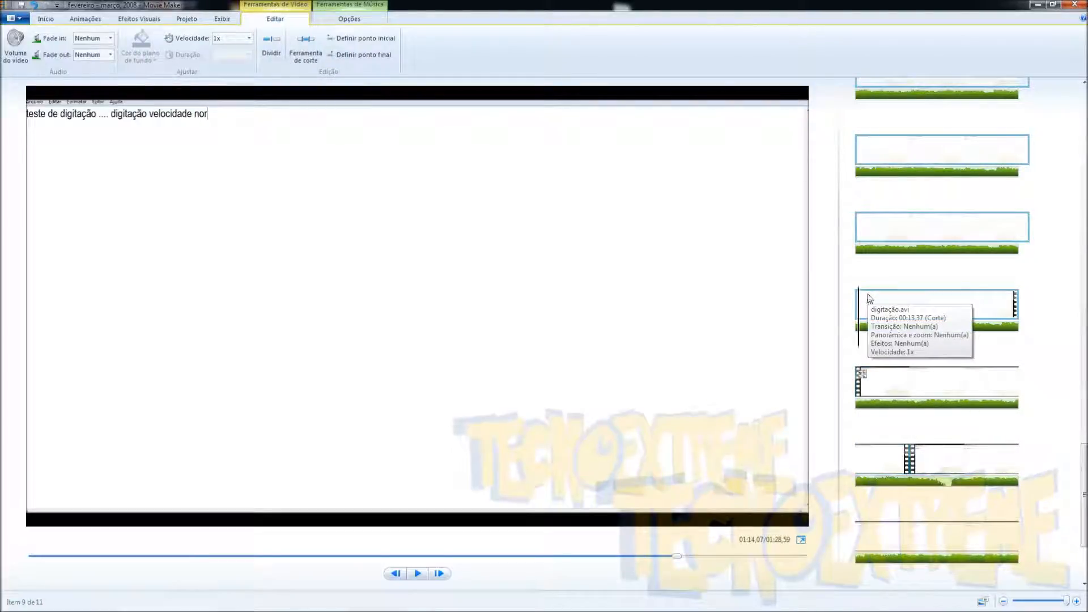
{"action": "left_click", "coordinate": [888, 166]}
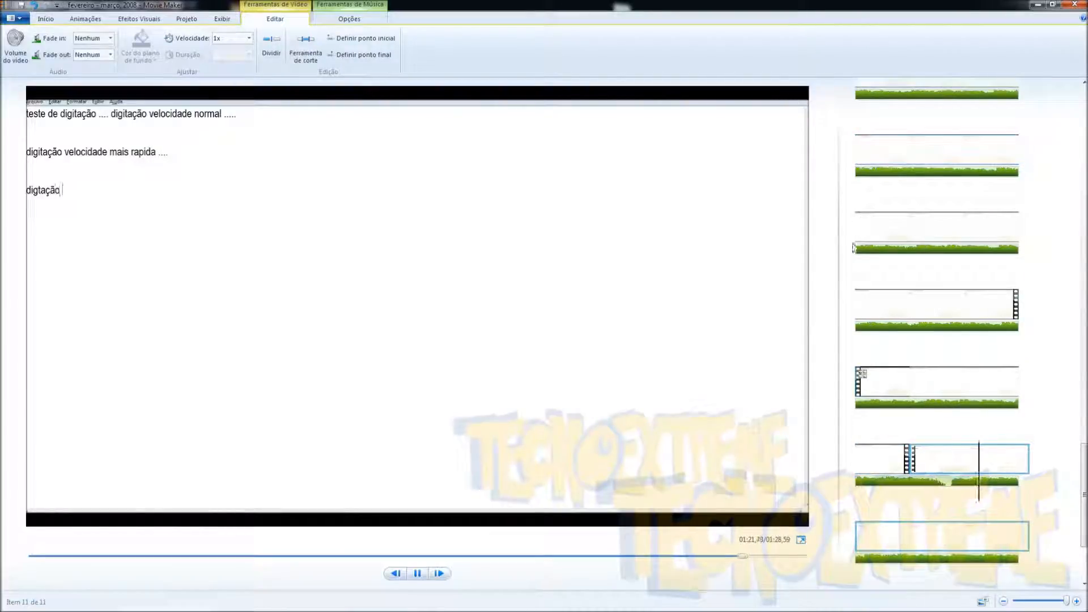
{"action": "left_click", "coordinate": [864, 483]}
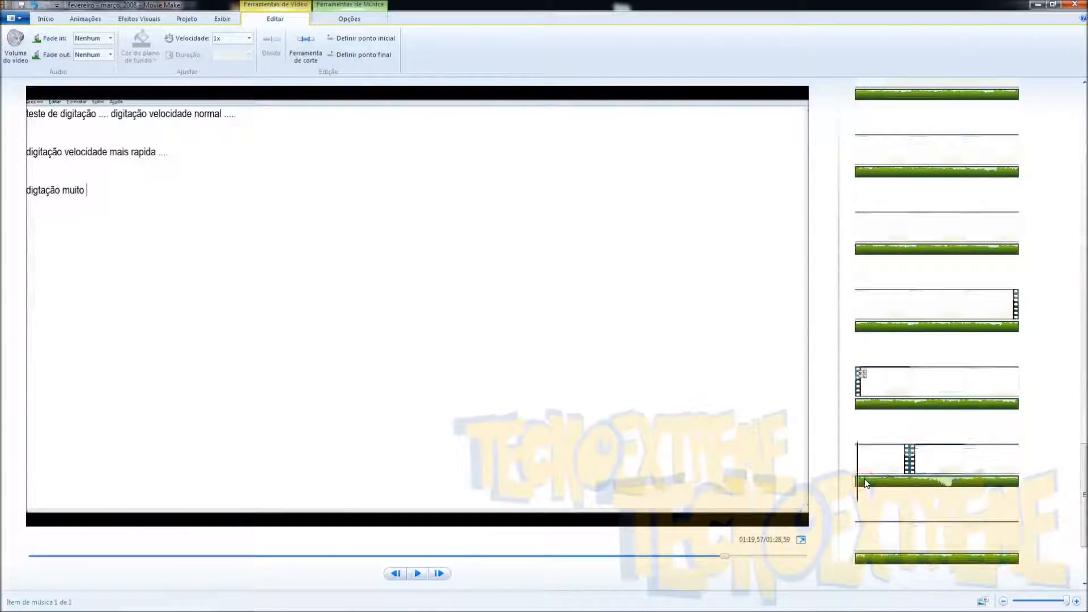
Step: Set the speed of the last digitação segment to 4x
{"action": "left_click", "coordinate": [961, 458]}
{"action": "left_click_drag", "start_coordinate": [914, 317], "coordinate": [879, 563]}
{"action": "left_click", "coordinate": [912, 317]}
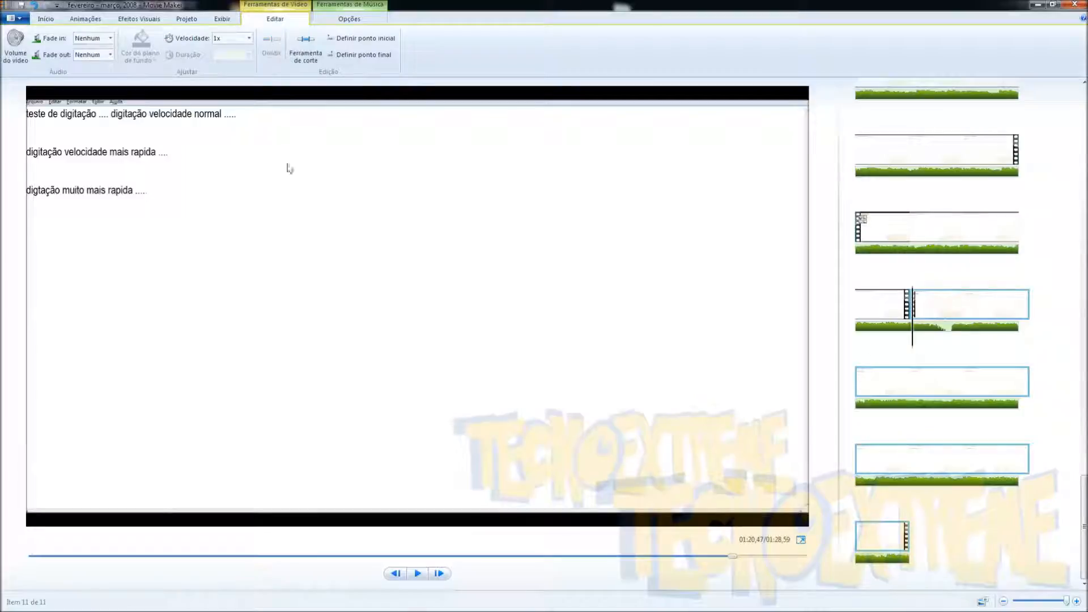
{"action": "left_click", "coordinate": [248, 39]}
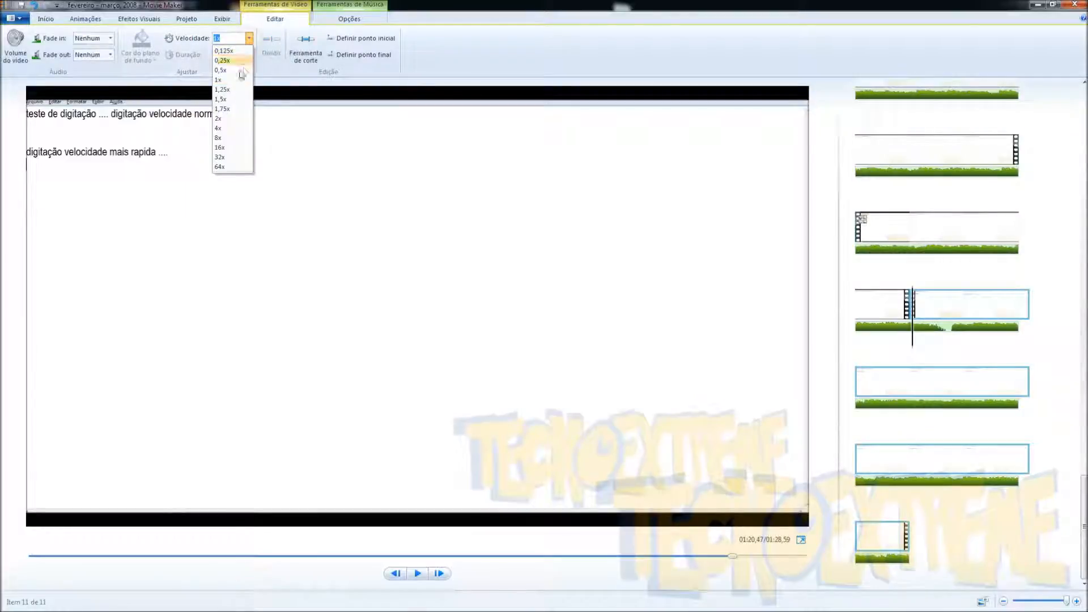
{"action": "left_click", "coordinate": [232, 128]}
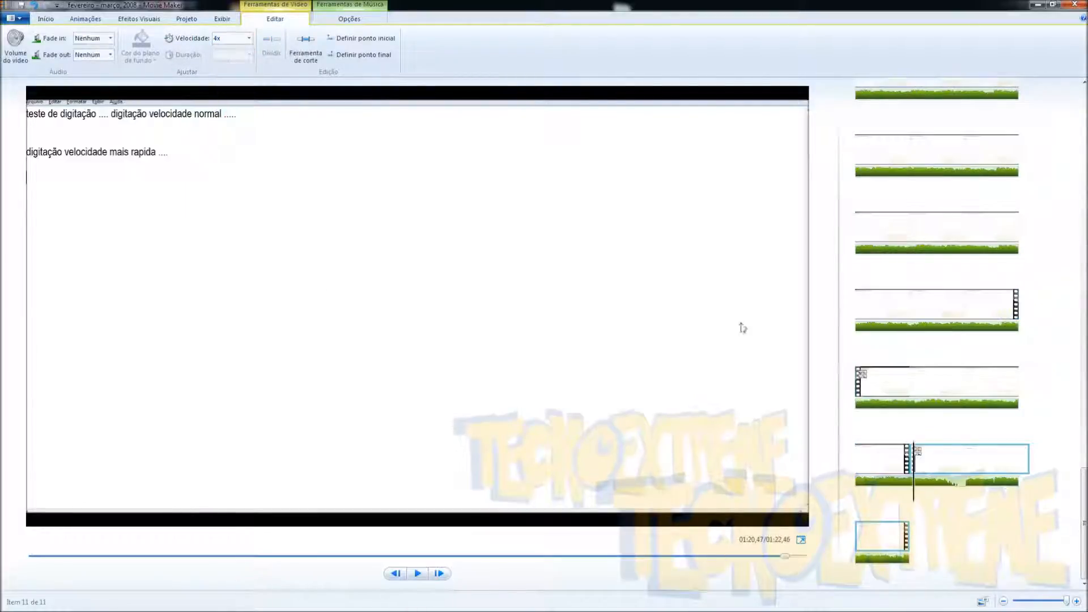
Step: Play the digitação segments across the speed changes and compare the 2x segment with the 4x segment
{"action": "left_click", "coordinate": [883, 305]}
{"action": "key", "text": "space"}
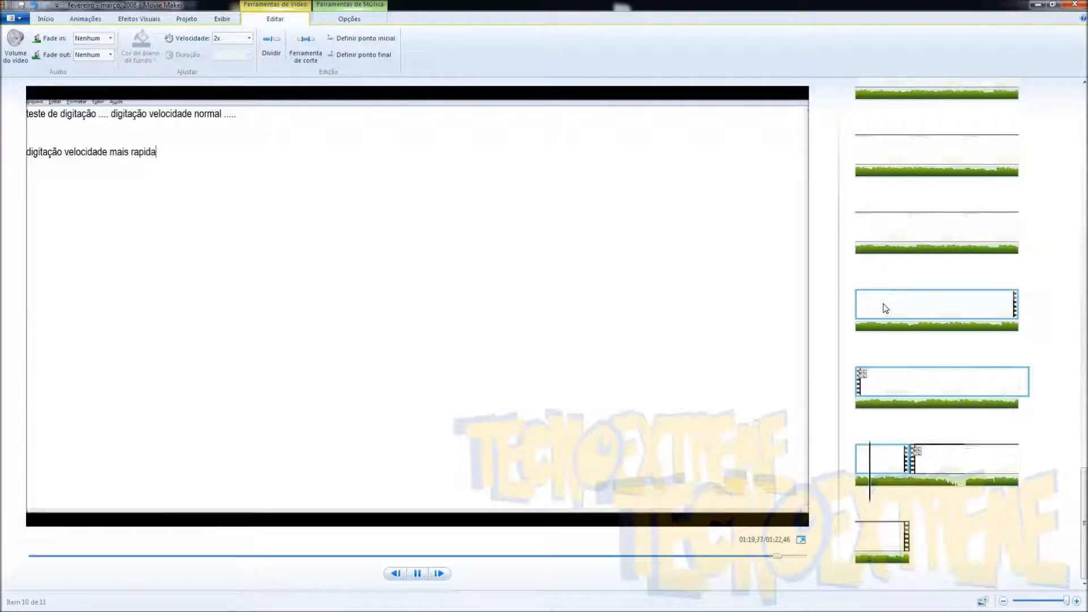
{"action": "left_click", "coordinate": [898, 465]}
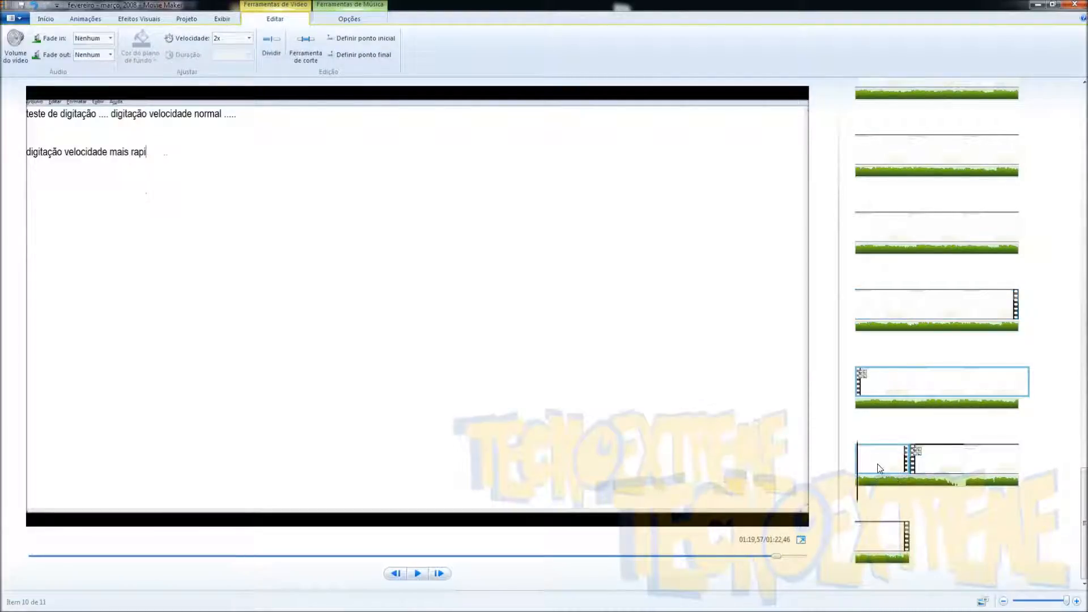
{"action": "mouse_move", "coordinate": [863, 460]}
{"action": "left_mouse_down"}
{"action": "mouse_move", "coordinate": [906, 459]}
{"action": "mouse_move", "coordinate": [862, 456]}
{"action": "left_mouse_up"}
{"action": "left_click", "coordinate": [960, 391]}
{"action": "left_click", "coordinate": [934, 456]}
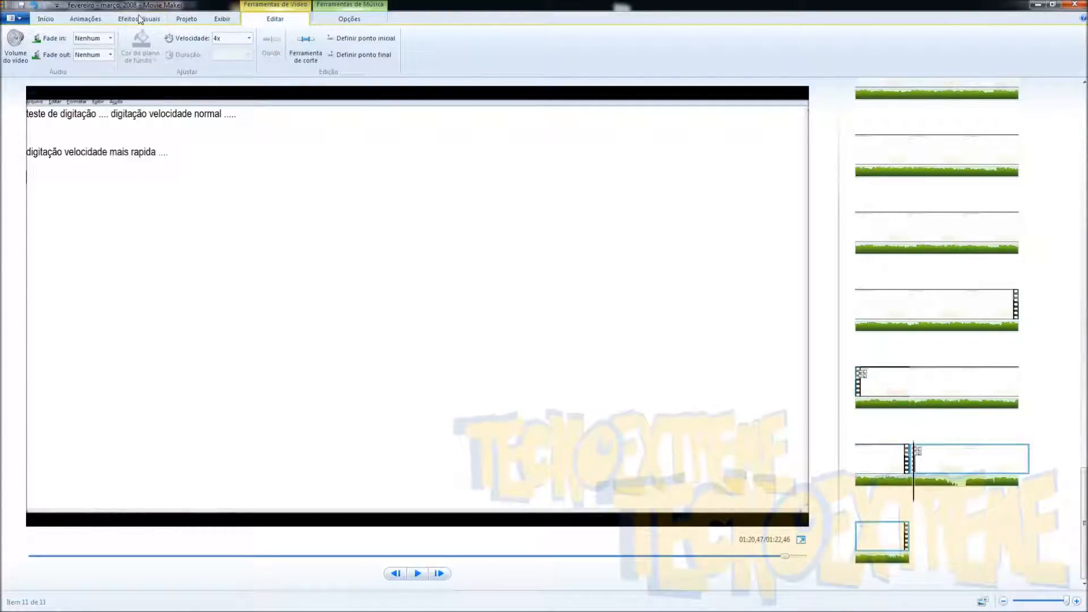
{"action": "left_click", "coordinate": [875, 363]}
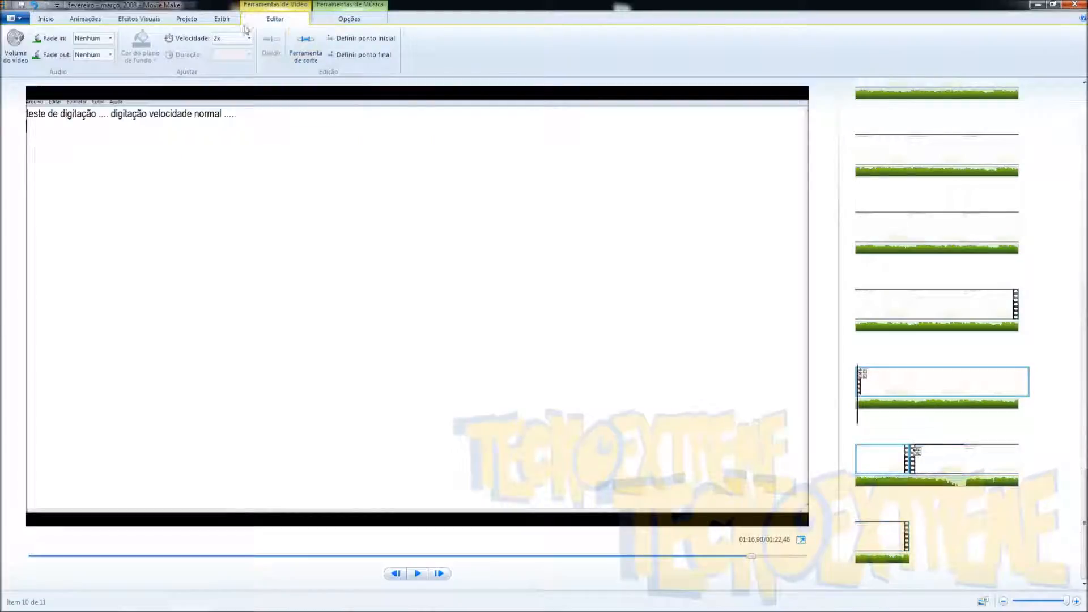
{"action": "left_click", "coordinate": [959, 453]}
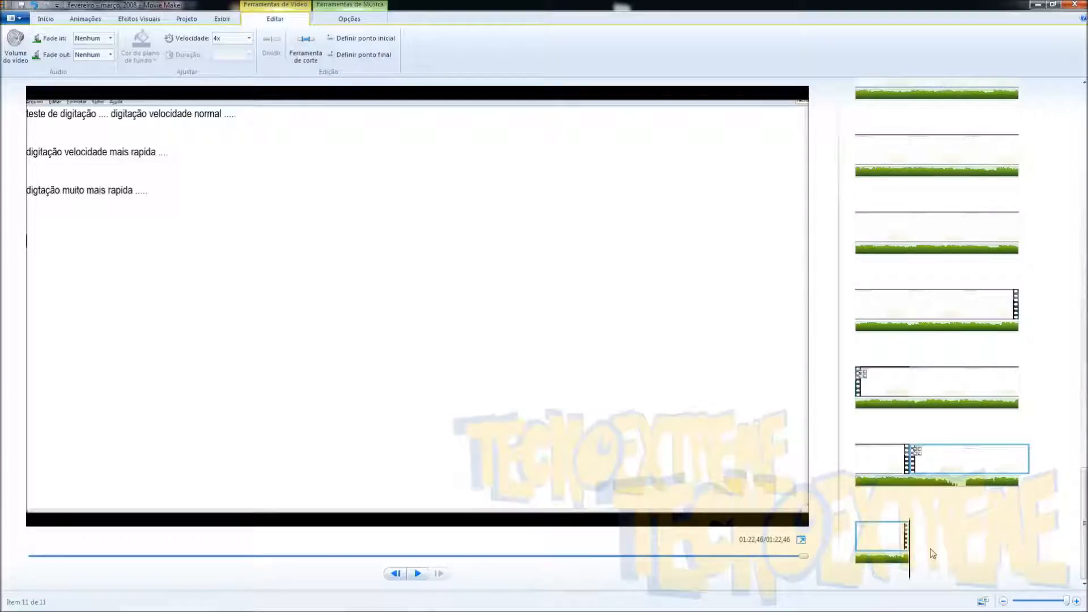
Step: Lower the video volume of the 4x digitação segment to near the minimum
{"action": "left_click", "coordinate": [913, 453]}
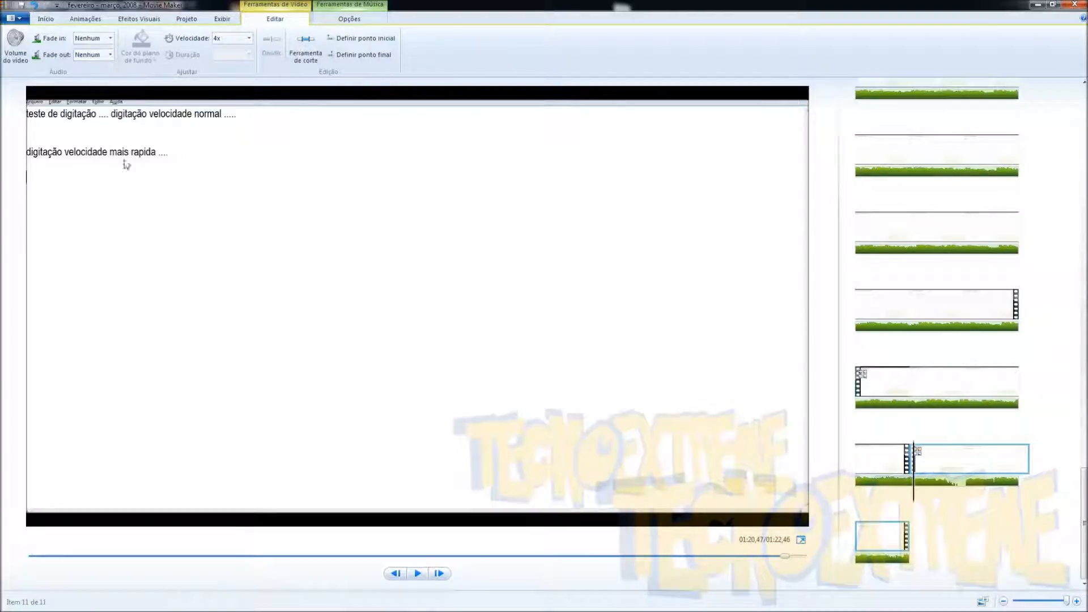
{"action": "left_click", "coordinate": [16, 48]}
{"action": "left_click_drag", "start_coordinate": [36, 75], "coordinate": [2, 81]}
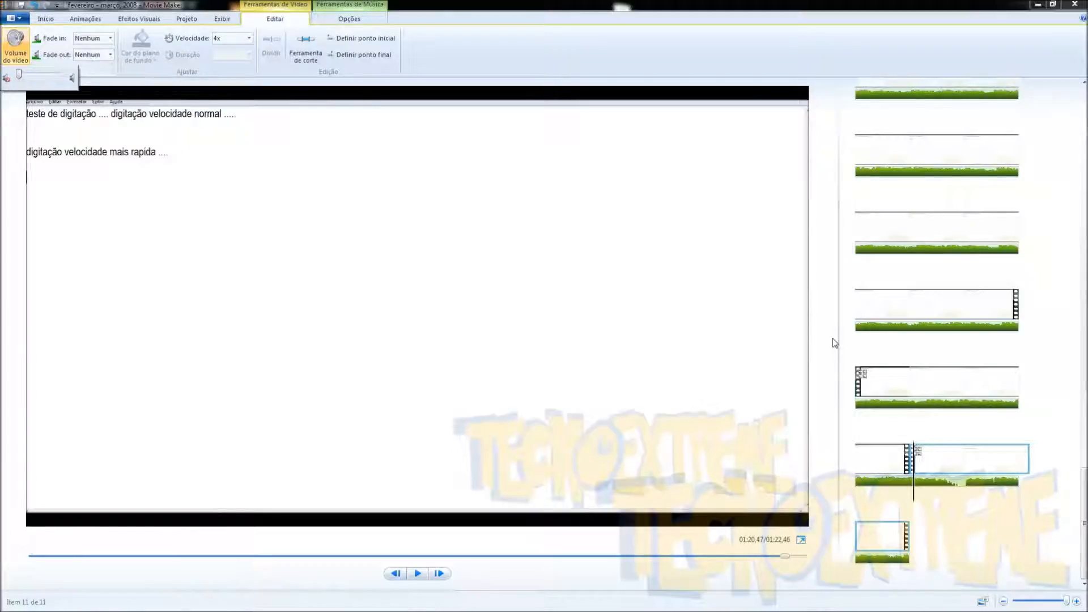
{"action": "left_click", "coordinate": [967, 554]}
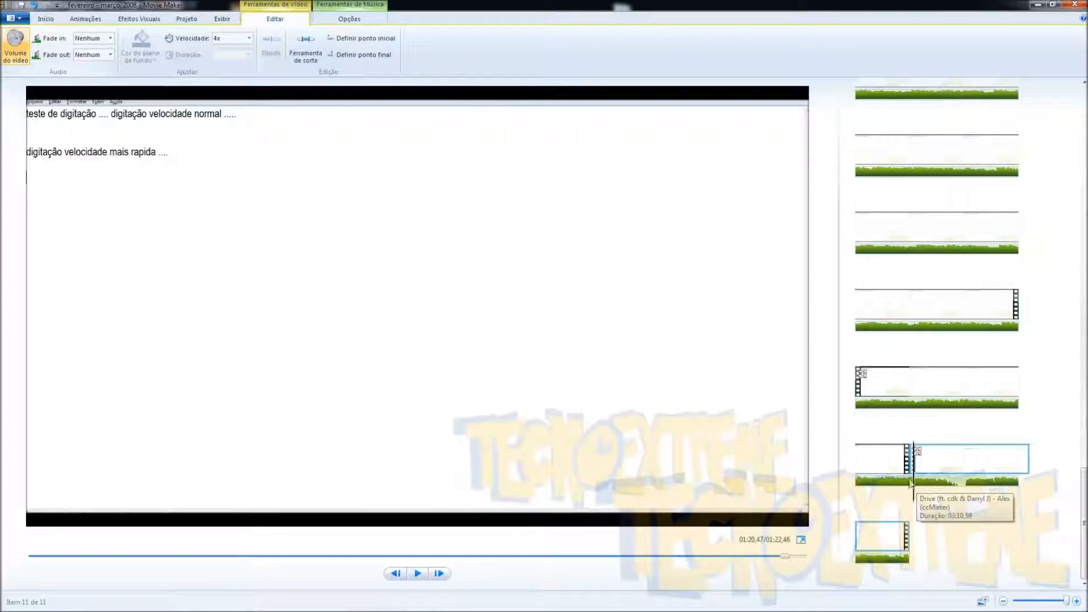
Step: Split the music at 01:16,90, where the 2x segment starts, and remove the music after that point
{"action": "right_click", "coordinate": [860, 403]}
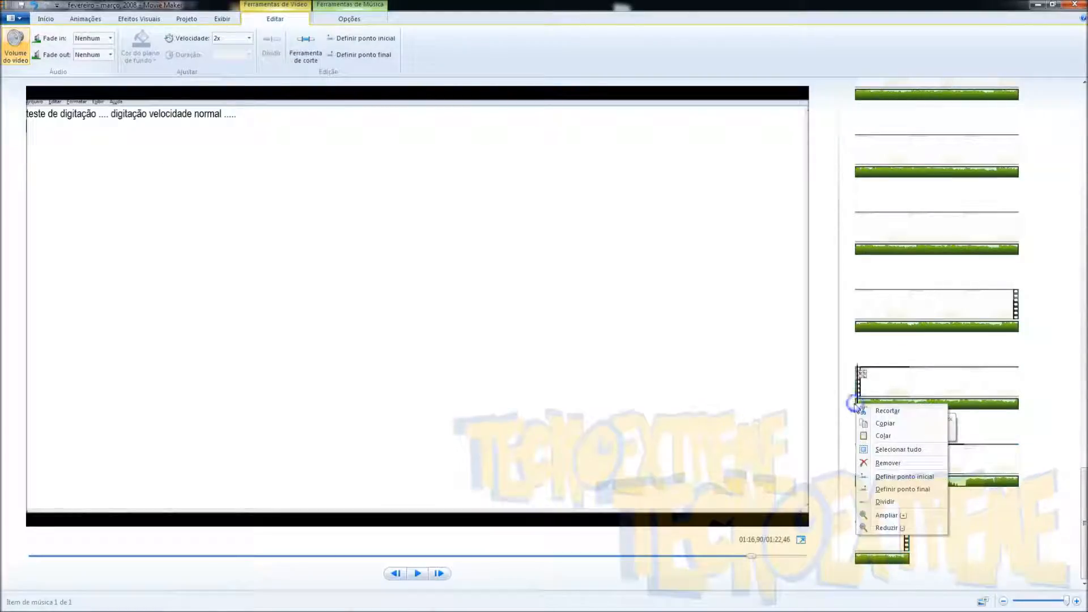
{"action": "left_click", "coordinate": [890, 503]}
{"action": "left_click_drag", "start_coordinate": [881, 405], "coordinate": [940, 559]}
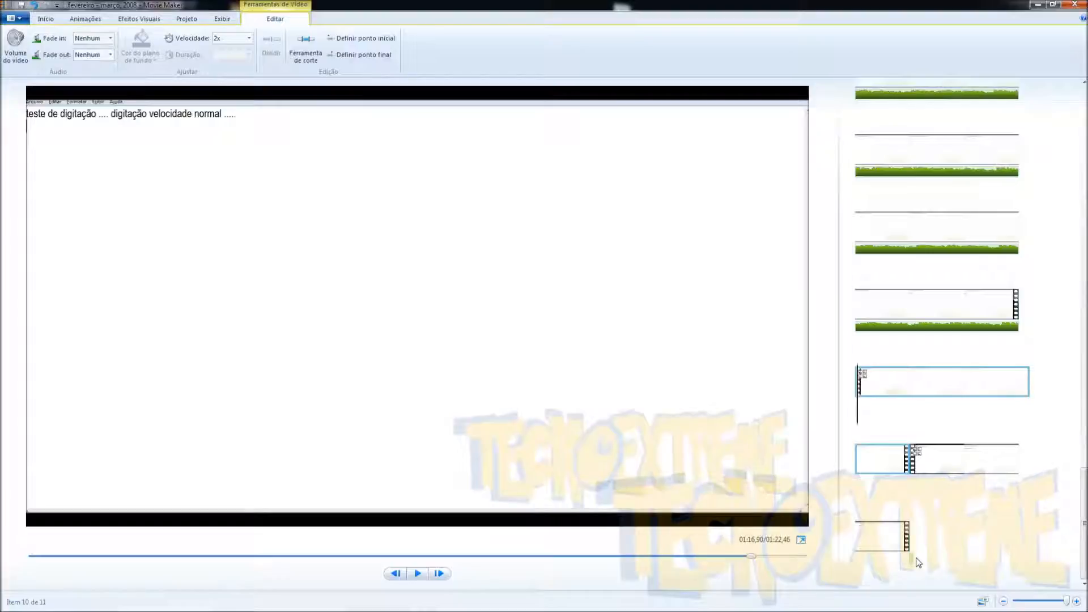
Step: Add the admiralbob77_-_Turbo_Tornado music under the 2x and 4x digitação segments
{"action": "right_click", "coordinate": [865, 392]}
{"action": "left_click", "coordinate": [95, 605]}
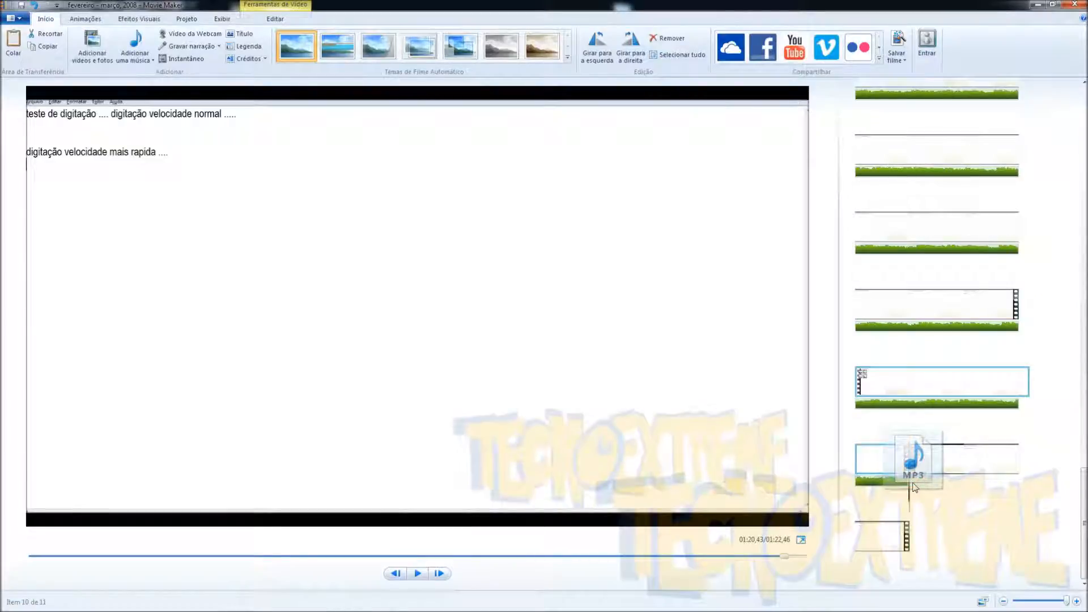
{"action": "left_click_drag", "start_coordinate": [913, 486], "coordinate": [914, 486]}
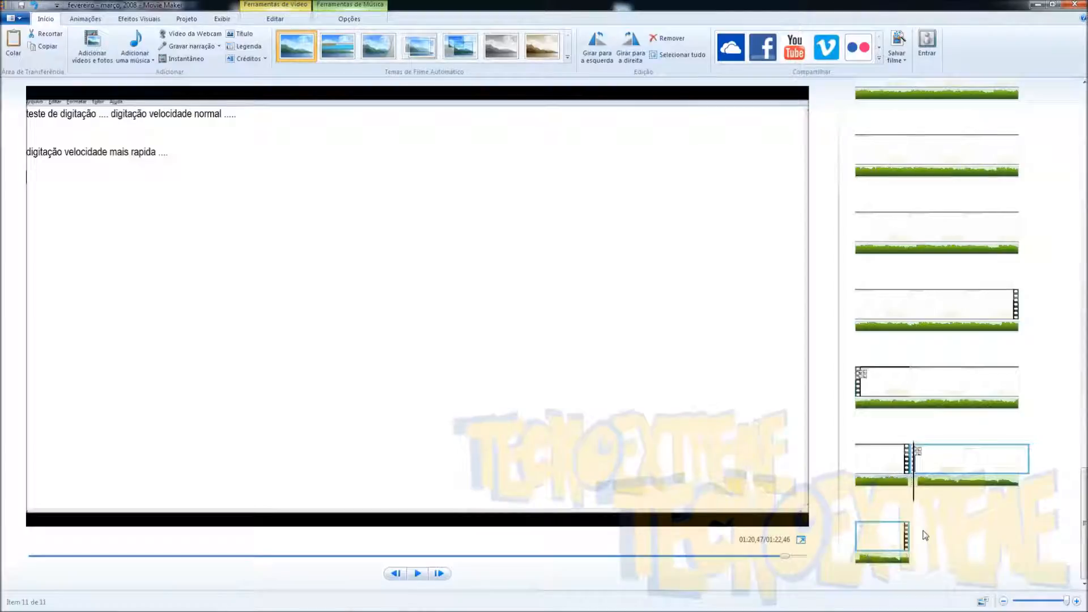
Step: Switch to Windows Explorer and open the Desktop folder 10\a
{"action": "key", "text": "alt+Tab"}
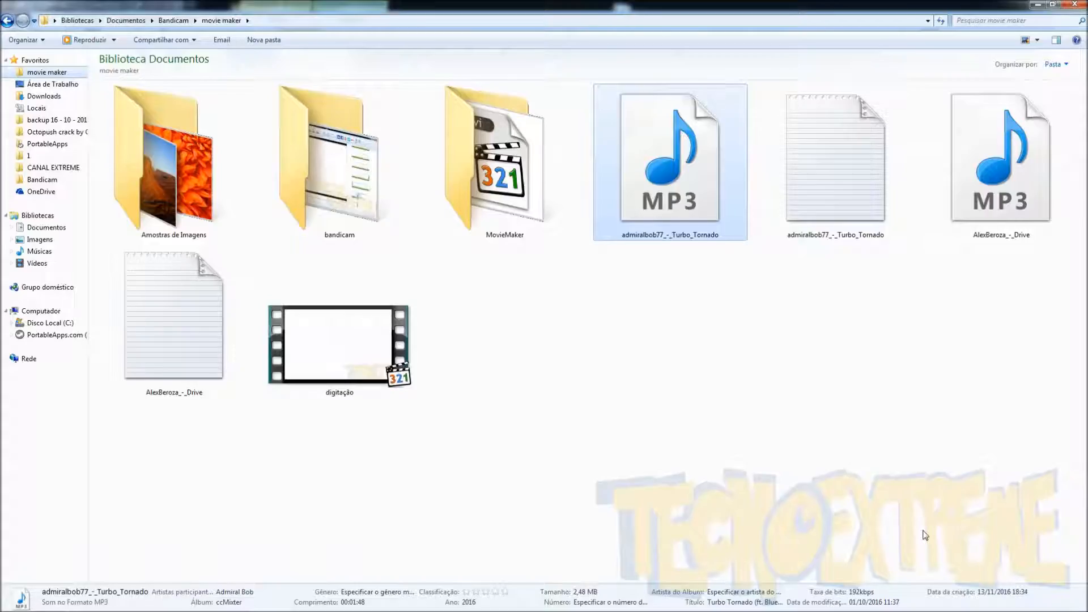
{"action": "key", "text": "alt+Tab"}
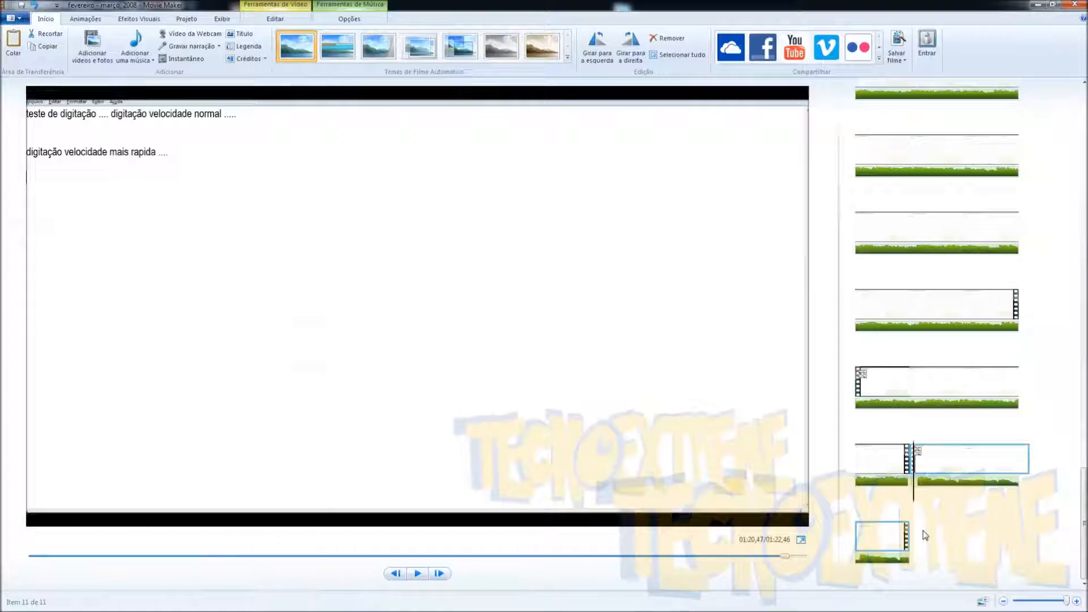
{"action": "key", "text": "alt+Tab"}
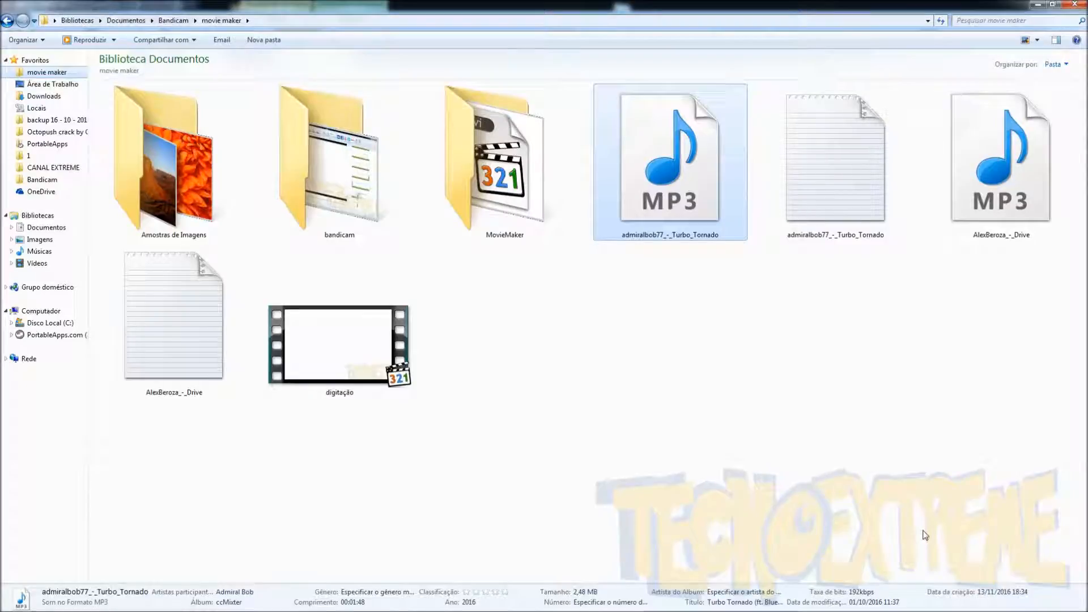
{"action": "left_click", "coordinate": [314, 20]}
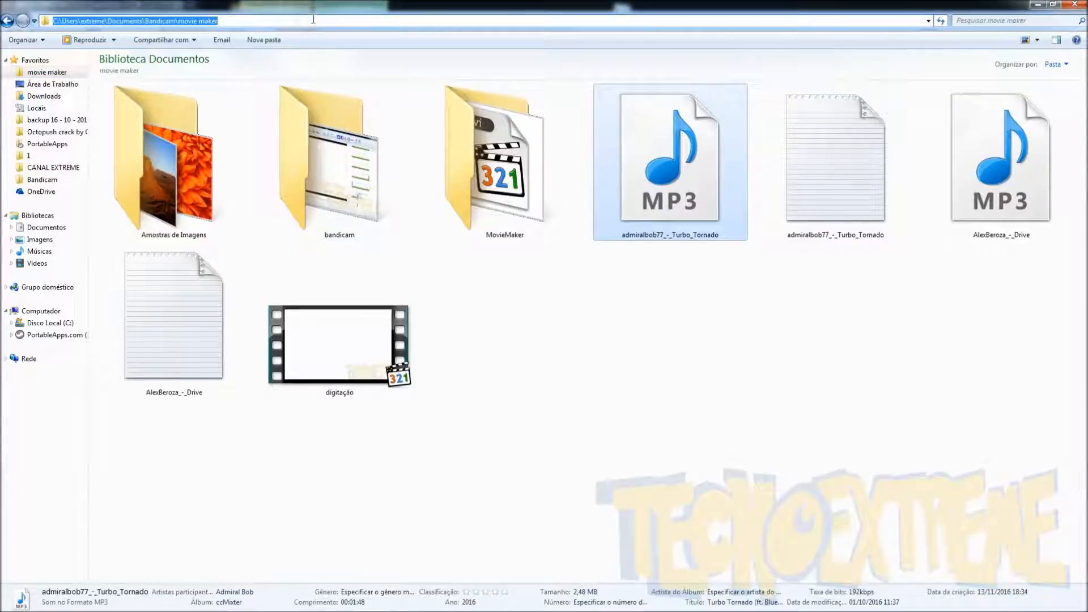
{"action": "type", "text": "C:\\Users\\extreme\\Desktop\\10\\a"}
{"action": "key", "text": "Return"}
Step: Add all 12 images from folder a to the end of the movie, after the last digitação segment
{"action": "left_click_drag", "start_coordinate": [888, 295], "coordinate": [2, 3]}
{"action": "left_click_drag", "start_coordinate": [455, 10], "coordinate": [391, 288]}
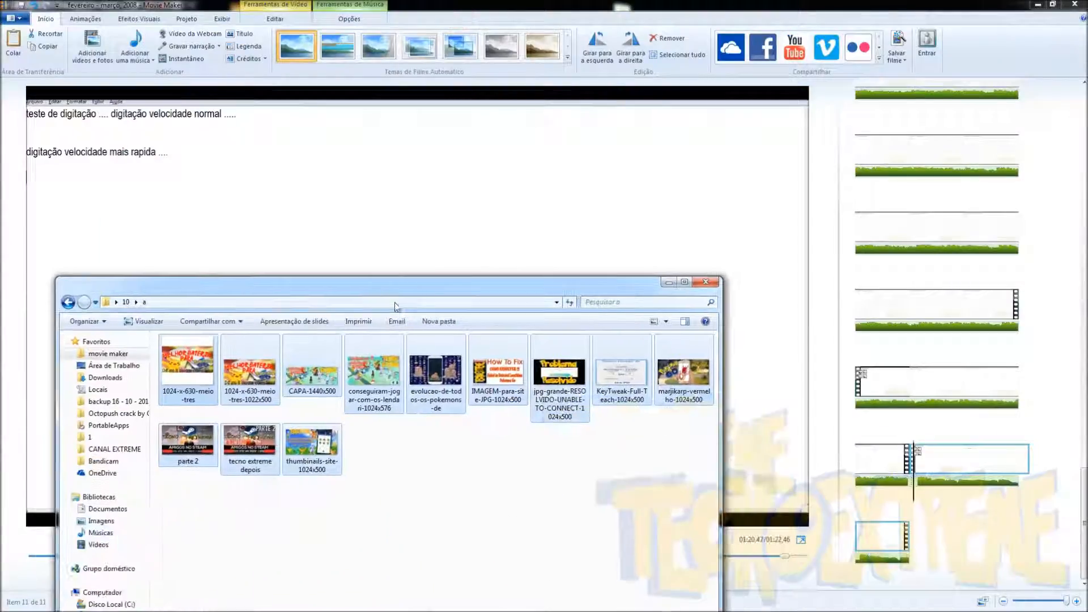
{"action": "left_click_drag", "start_coordinate": [387, 383], "coordinate": [961, 569]}
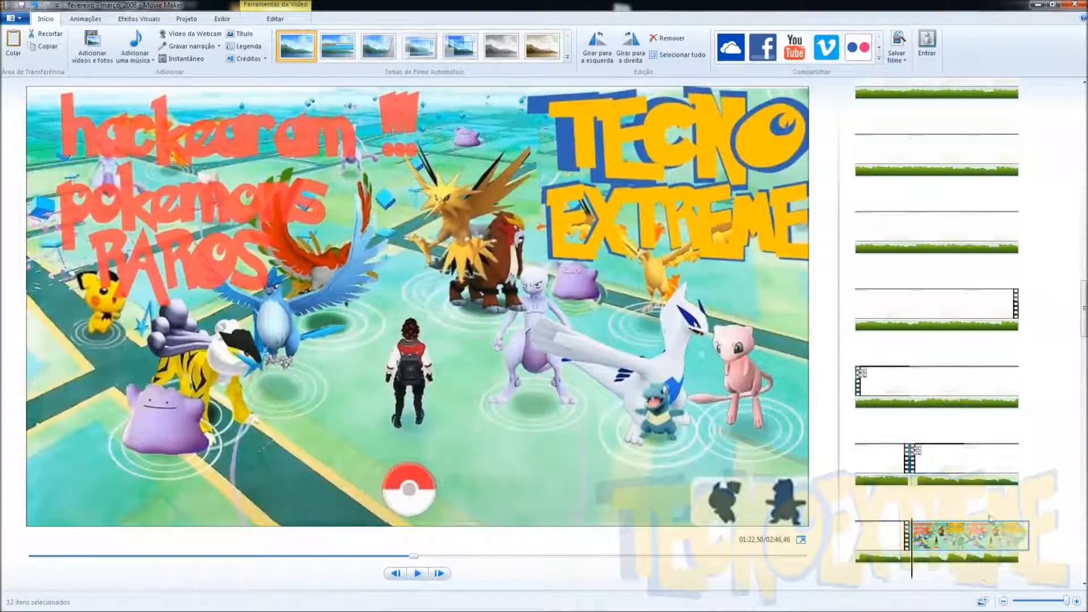
Step: Play the movie from the 4x digitação segment into the newly added images to check how they run
{"action": "scroll", "coordinate": [979, 495], "scroll_direction": "down", "scroll_amount": 2}
{"action": "left_click", "coordinate": [859, 368]}
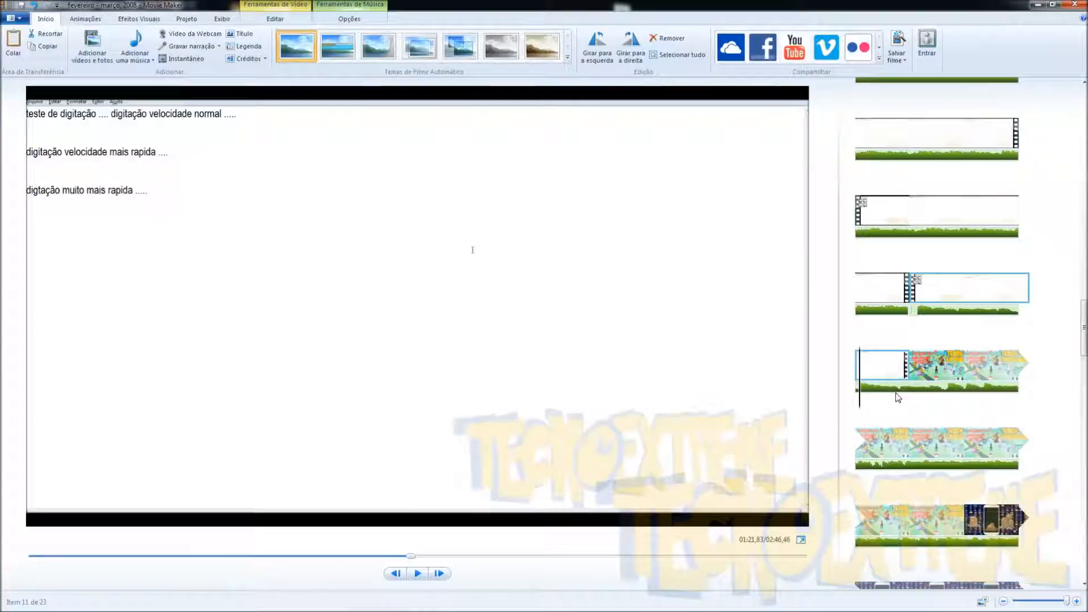
{"action": "key", "text": "space"}
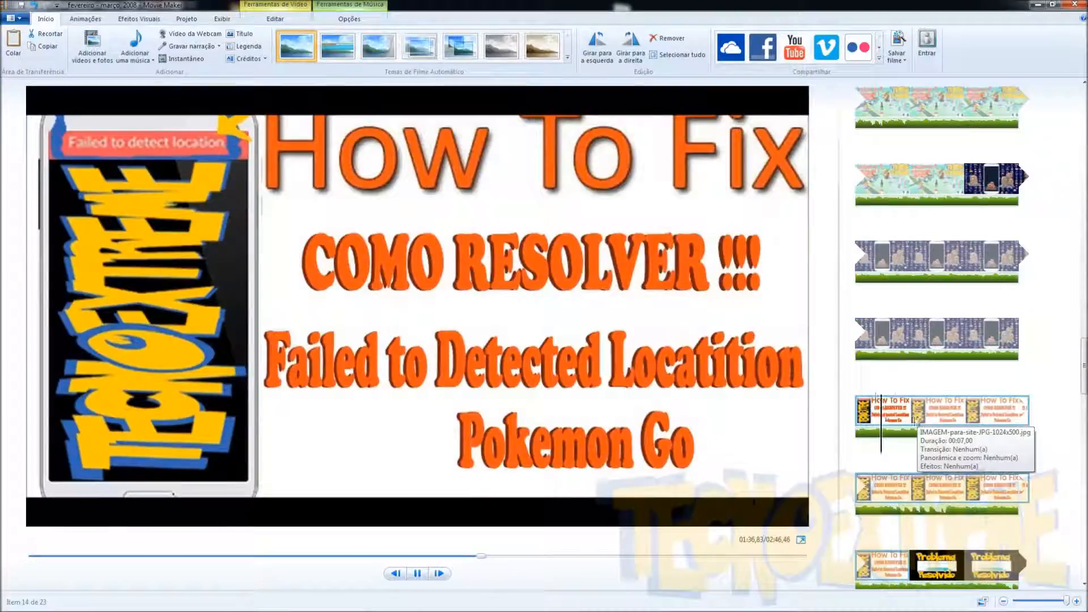
{"action": "left_click", "coordinate": [859, 432]}
Step: Give the Diglett image the Barras - horizontal transition and the first Apenas panorâmica pan effect
{"action": "scroll", "coordinate": [889, 355], "scroll_direction": "up", "scroll_amount": 3}
{"action": "left_click", "coordinate": [983, 422]}
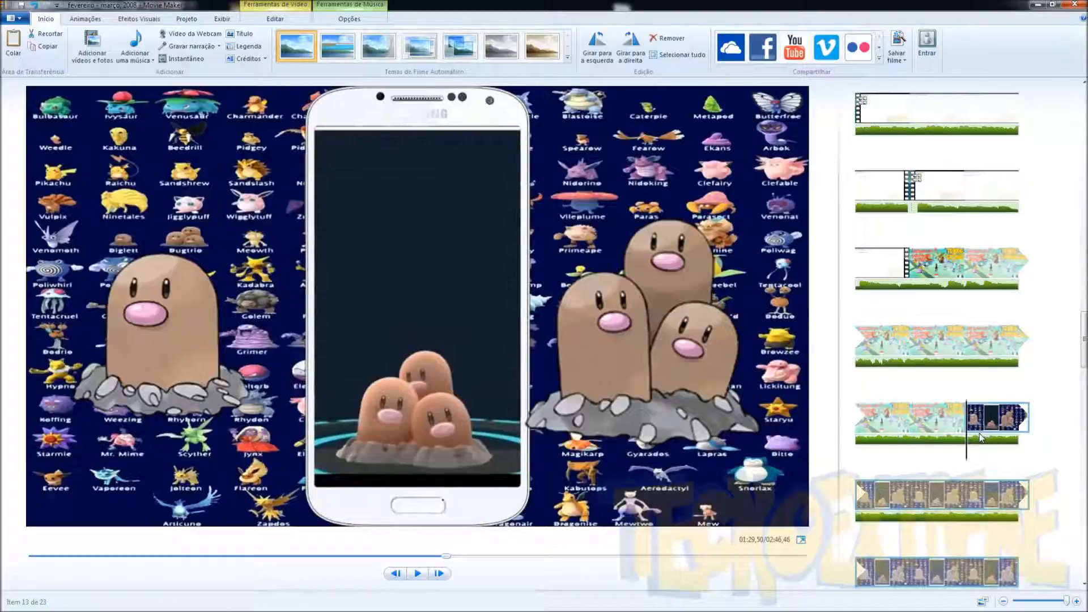
{"action": "left_click", "coordinate": [85, 20]}
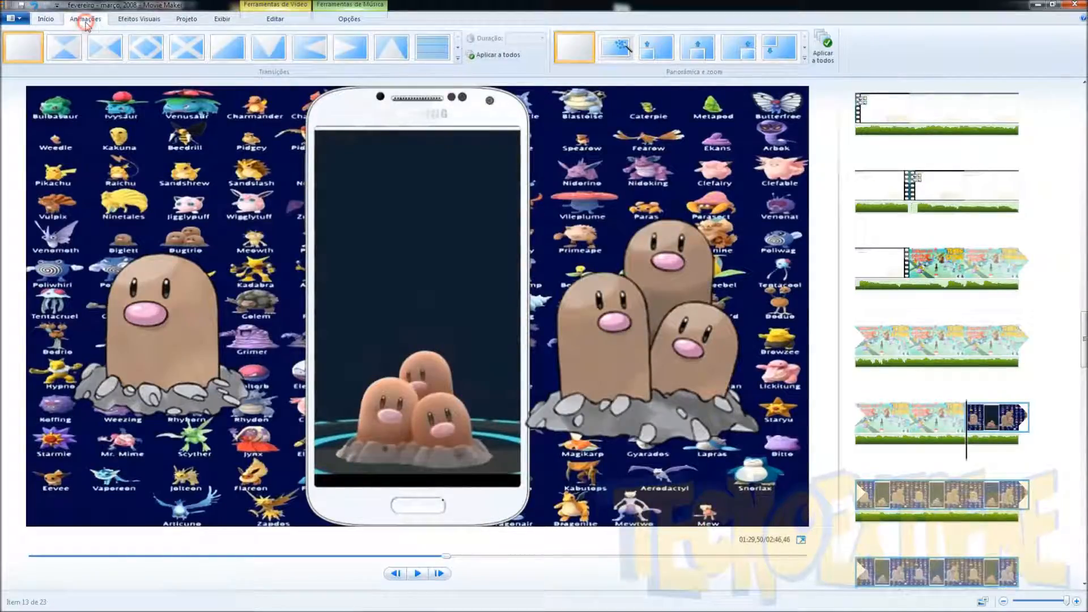
{"action": "left_click", "coordinate": [333, 57]}
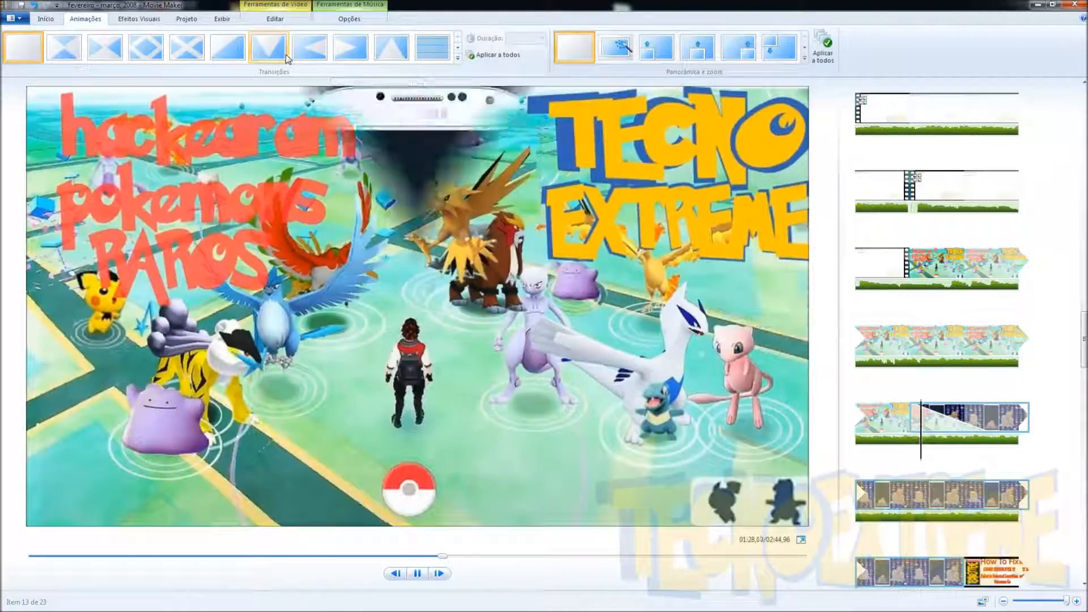
{"action": "left_click", "coordinate": [182, 50]}
{"action": "left_click", "coordinate": [182, 50]}
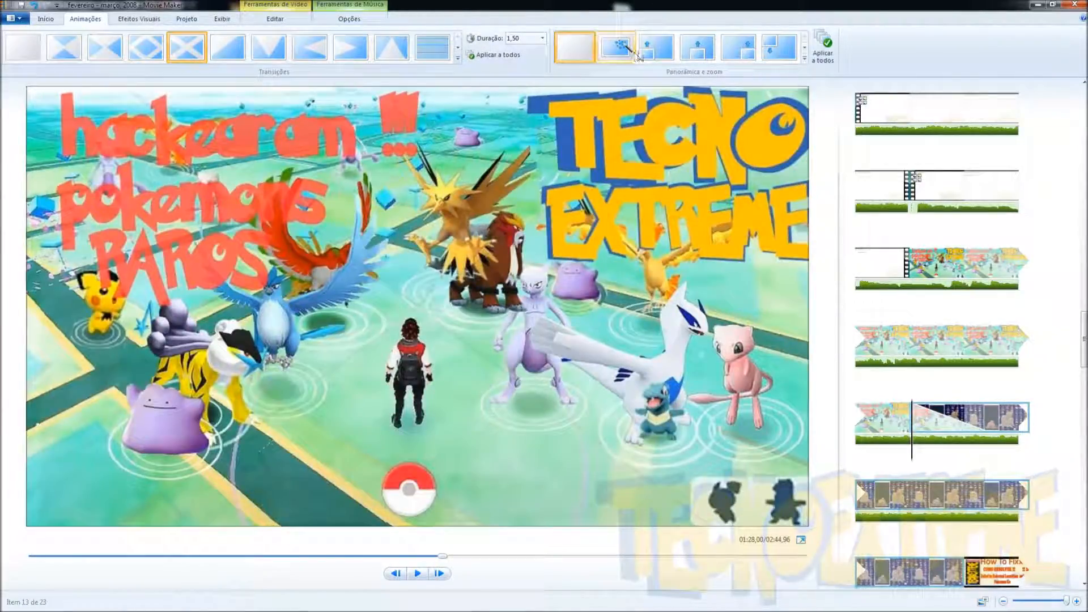
{"action": "left_click", "coordinate": [653, 49]}
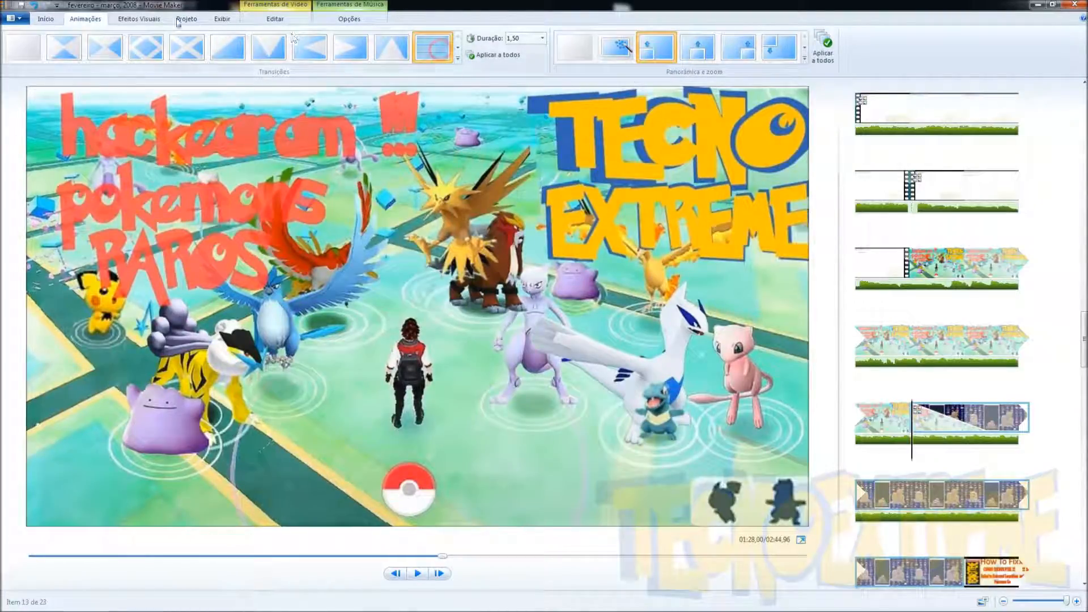
Step: Give the How To Fix image the Barras - horizontal transition and the third Apenas panorâmica pan effect
{"action": "scroll", "coordinate": [982, 450], "scroll_direction": "down", "scroll_amount": 3}
{"action": "left_click", "coordinate": [985, 405]}
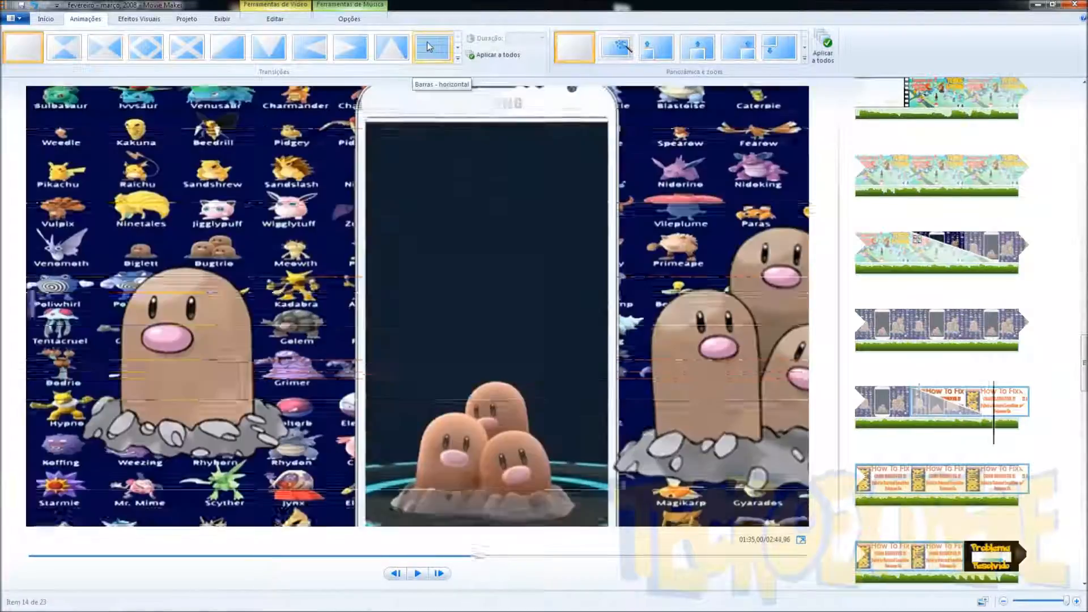
{"action": "left_click", "coordinate": [429, 46]}
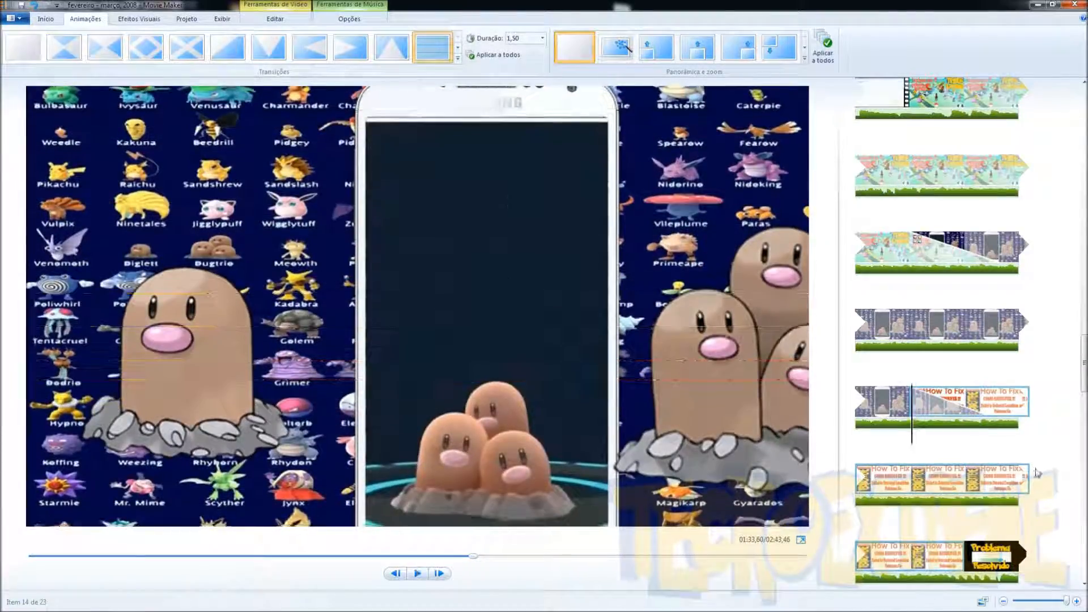
{"action": "left_click", "coordinate": [737, 46]}
Step: Give the Problema Resolvido image the first available transition and the last Reduzir zoom-out effect
{"action": "scroll", "coordinate": [952, 385], "scroll_direction": "down", "scroll_amount": 2}
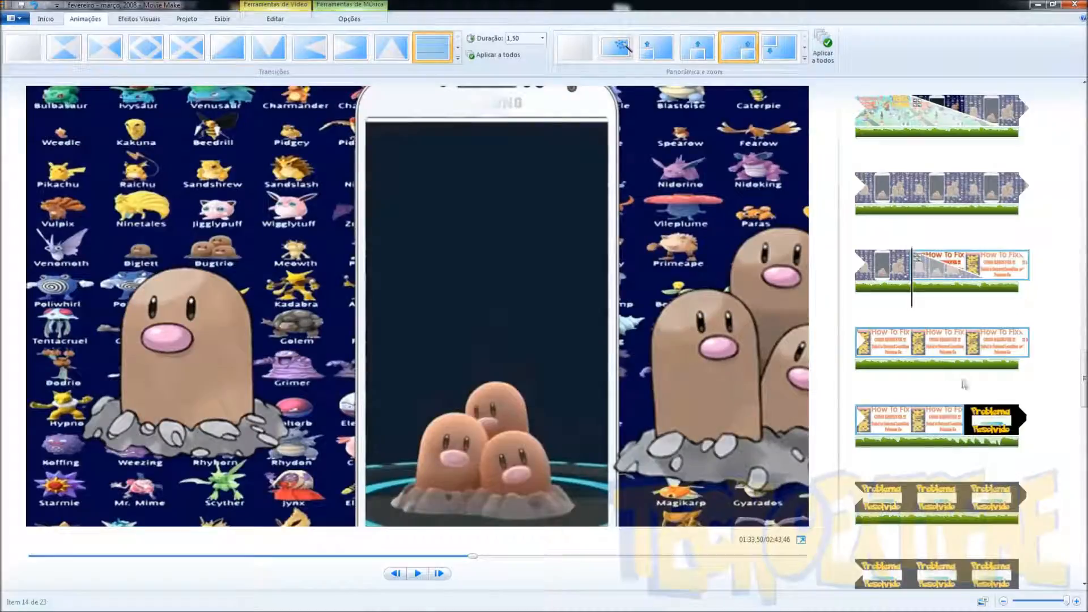
{"action": "left_click", "coordinate": [996, 424]}
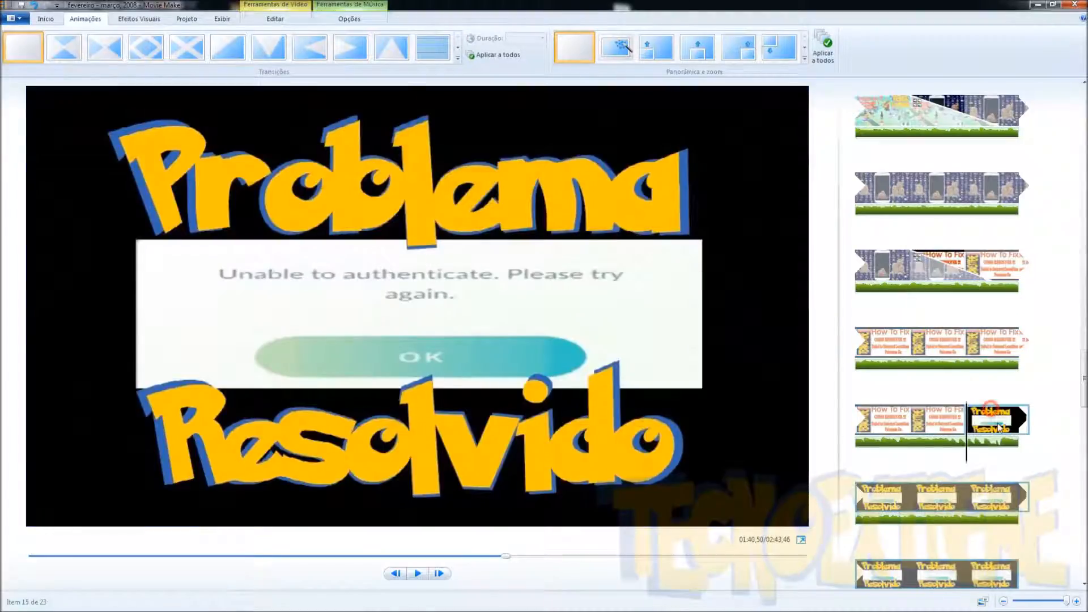
{"action": "left_click", "coordinate": [64, 47]}
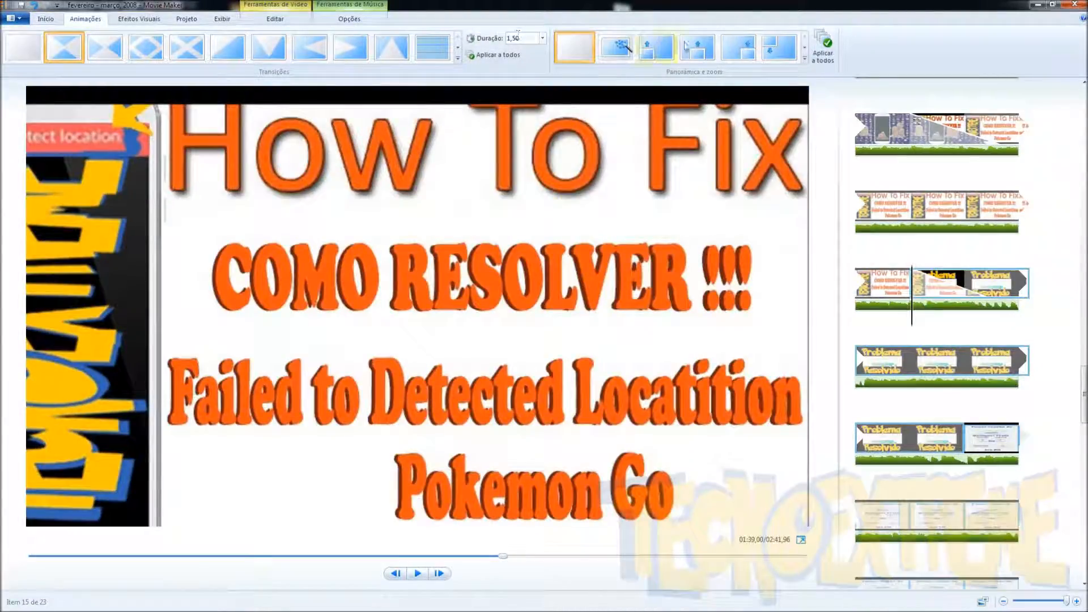
{"action": "left_click", "coordinate": [805, 57]}
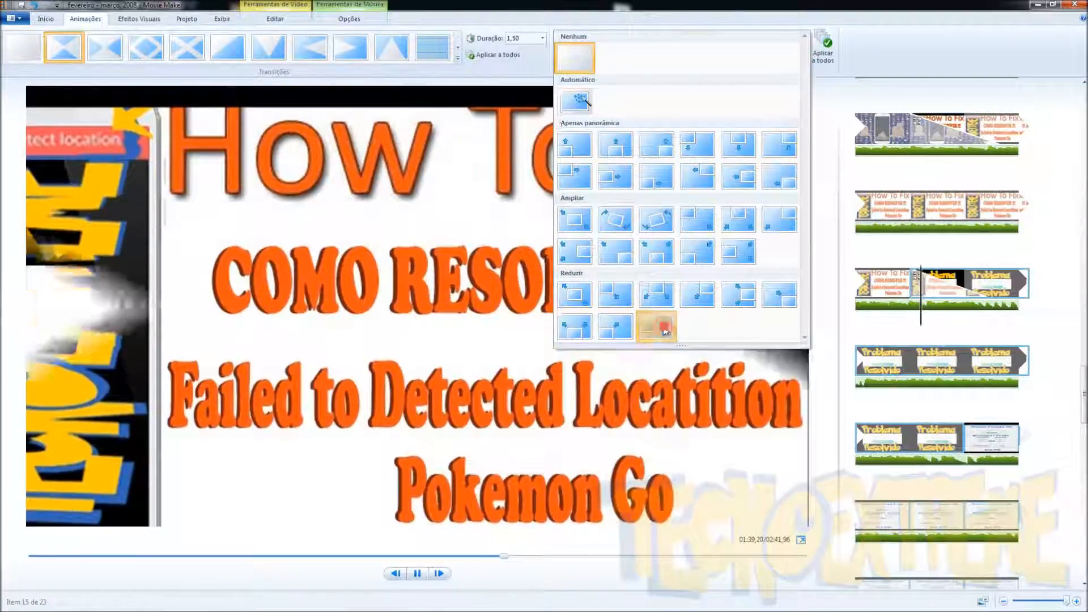
{"action": "left_click", "coordinate": [665, 331]}
Step: Apply the upward-triangle transition to the KeyTweak image and the Barras - horizontal transition to the red marjikarp image
{"action": "scroll", "coordinate": [944, 411], "scroll_direction": "down", "scroll_amount": 3}
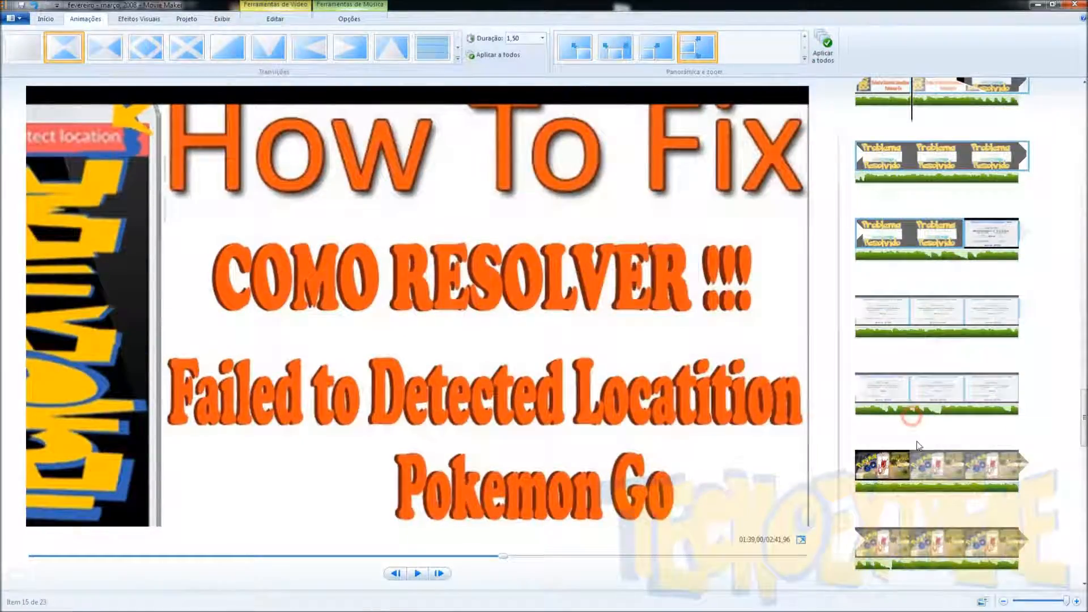
{"action": "left_click", "coordinate": [890, 388]}
{"action": "left_click", "coordinate": [392, 48]}
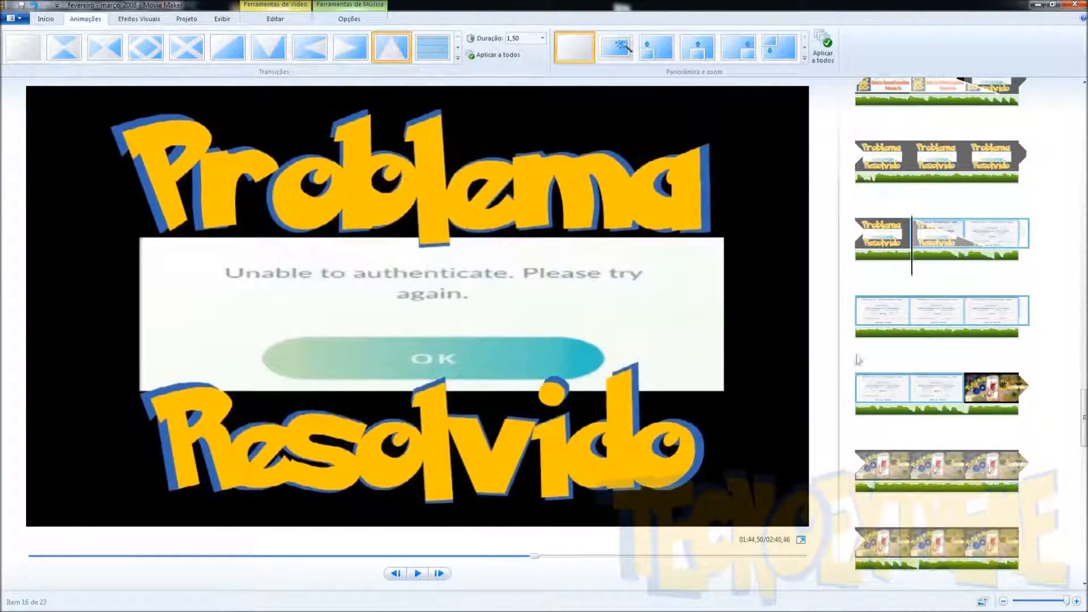
{"action": "left_click", "coordinate": [992, 388]}
{"action": "left_click", "coordinate": [431, 47]}
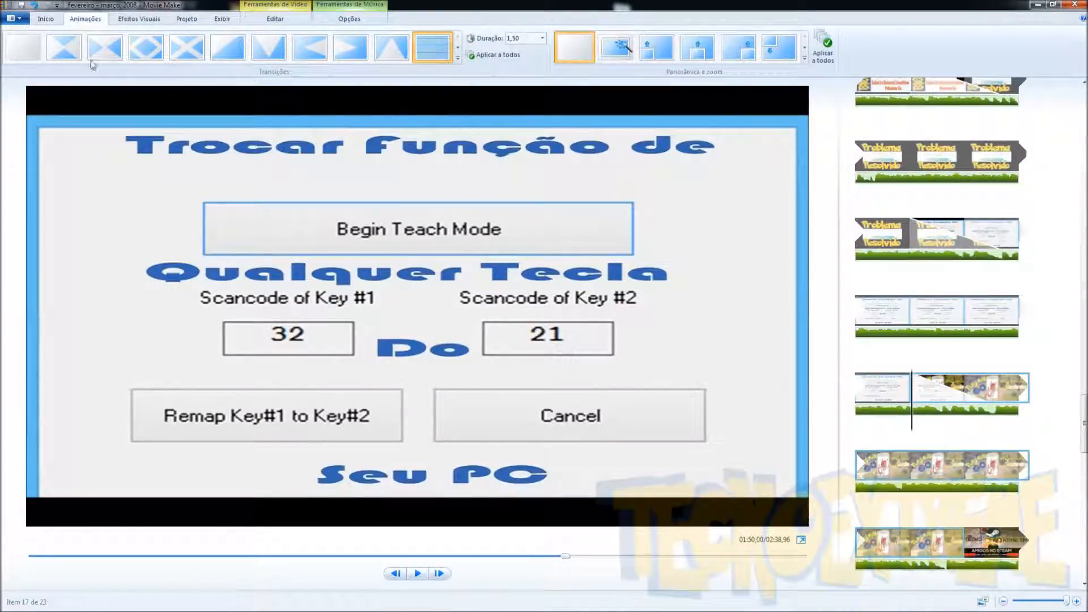
Step: Add a caption reading TECNO EXTREME to the red marjikarp image and place it near the top of the picture
{"action": "left_click", "coordinate": [45, 18]}
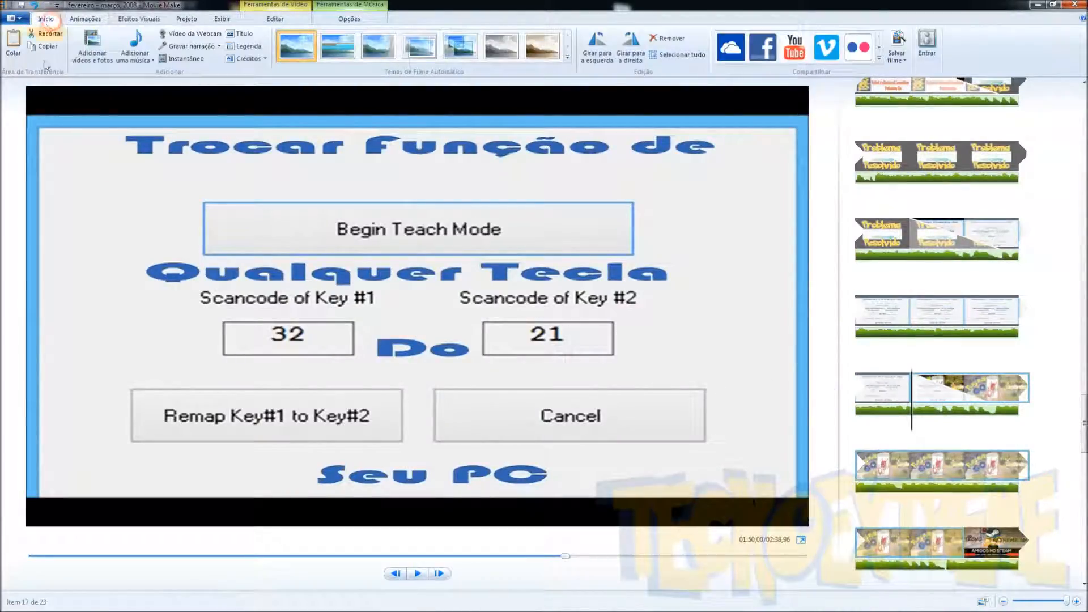
{"action": "left_click", "coordinate": [255, 51]}
{"action": "left_click", "coordinate": [490, 476]}
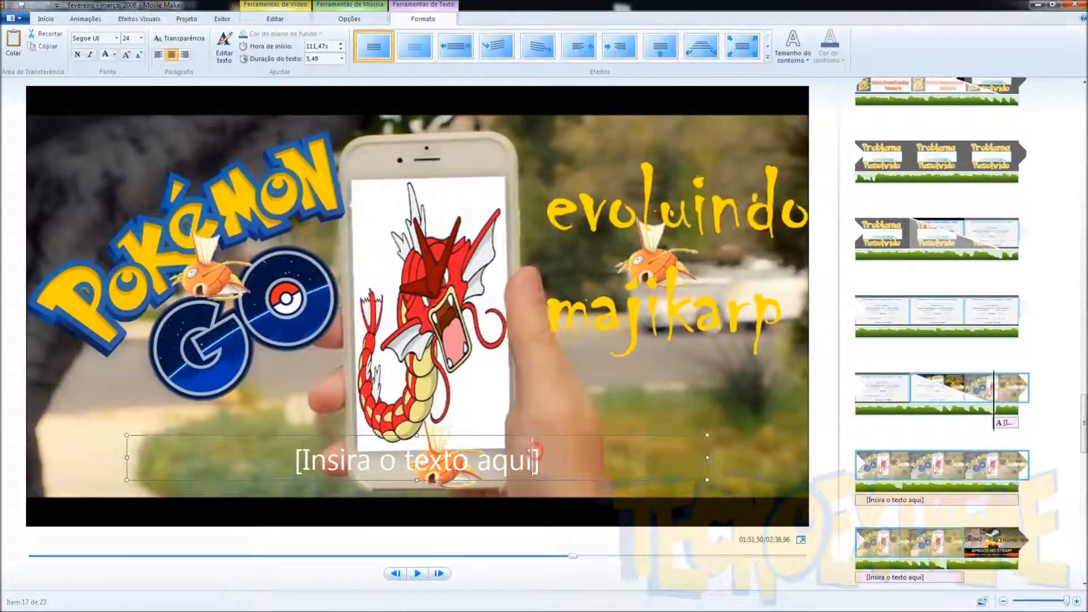
{"action": "left_click_drag", "start_coordinate": [526, 434], "coordinate": [326, 169]}
{"action": "type", "text": "TECNO EXTREME"}
Step: Format the TECNO EXTREME caption in the SketchyComic font with yellow text and change its outline size
{"action": "triple_click", "coordinate": [485, 156]}
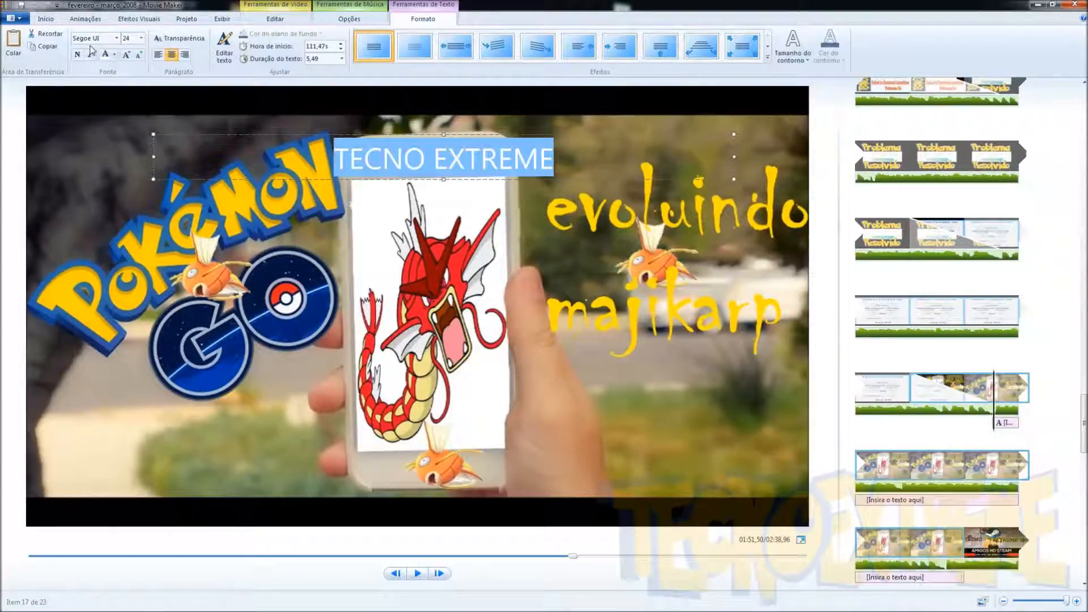
{"action": "left_click", "coordinate": [116, 38]}
{"action": "scroll", "coordinate": [113, 209], "scroll_direction": "down", "scroll_amount": 3}
{"action": "left_click", "coordinate": [117, 383]}
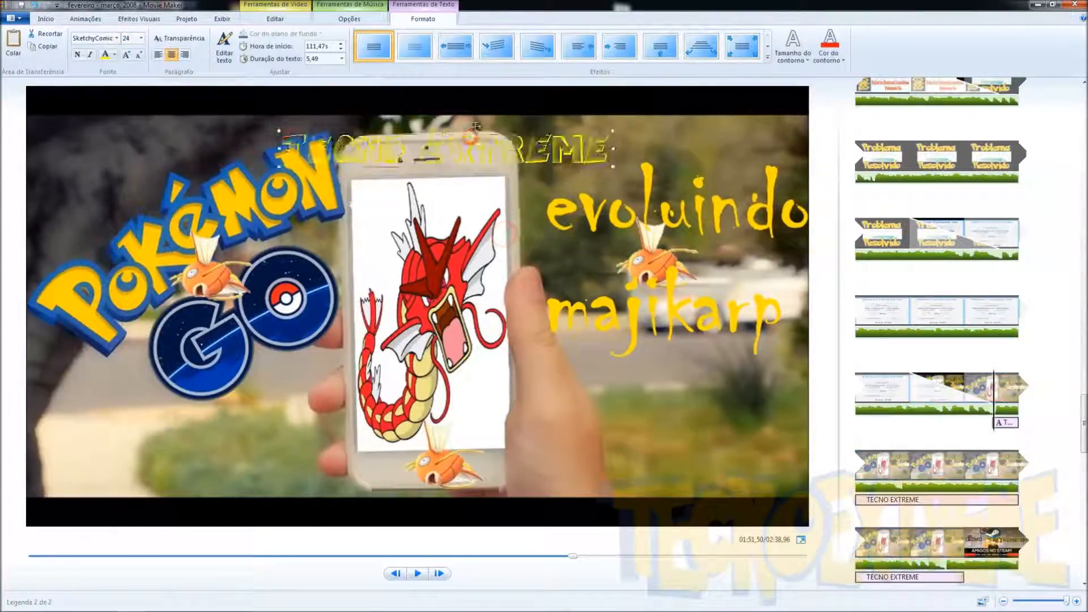
{"action": "left_click", "coordinate": [793, 45]}
{"action": "left_click", "coordinate": [816, 165]}
Step: Move the TECNO EXTREME caption to the picture's lower-left corner and set its font size to 20
{"action": "left_click_drag", "start_coordinate": [463, 102], "coordinate": [210, 451]}
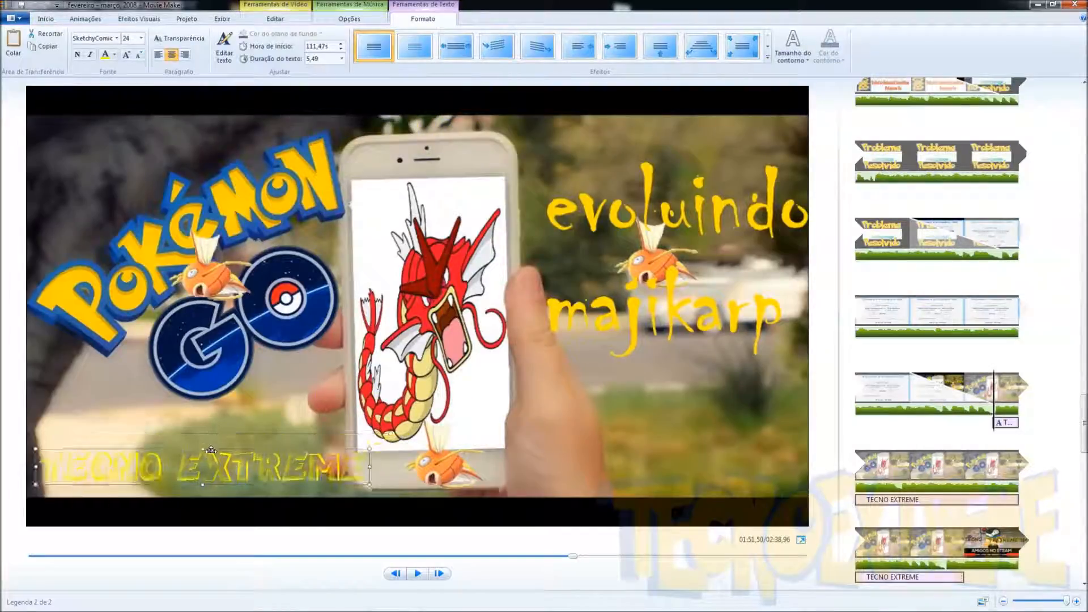
{"action": "left_click_drag", "start_coordinate": [368, 451], "coordinate": [379, 423]}
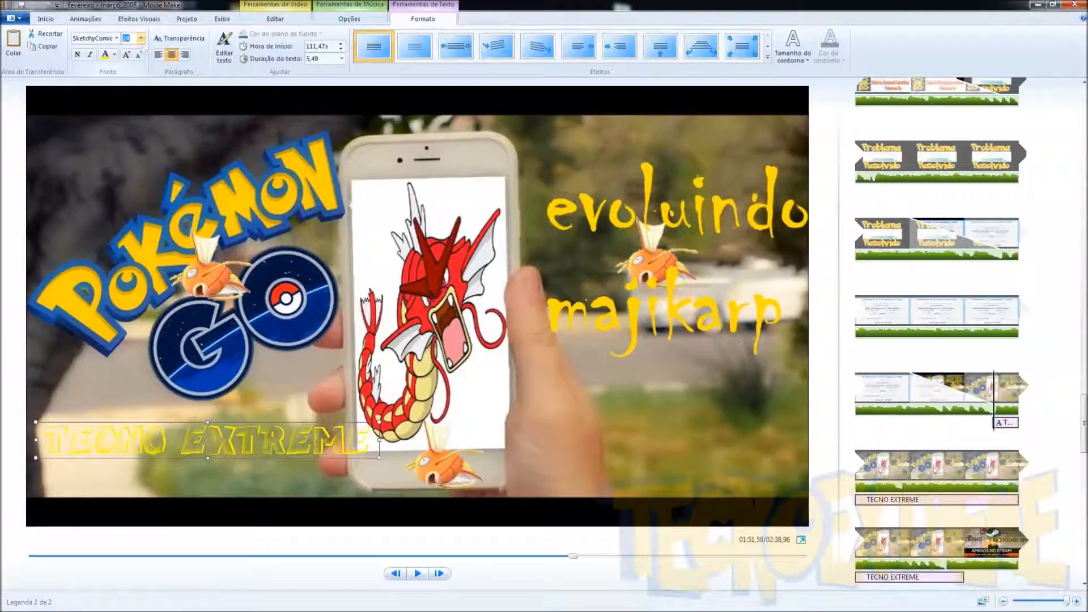
{"action": "type", "text": "20"}
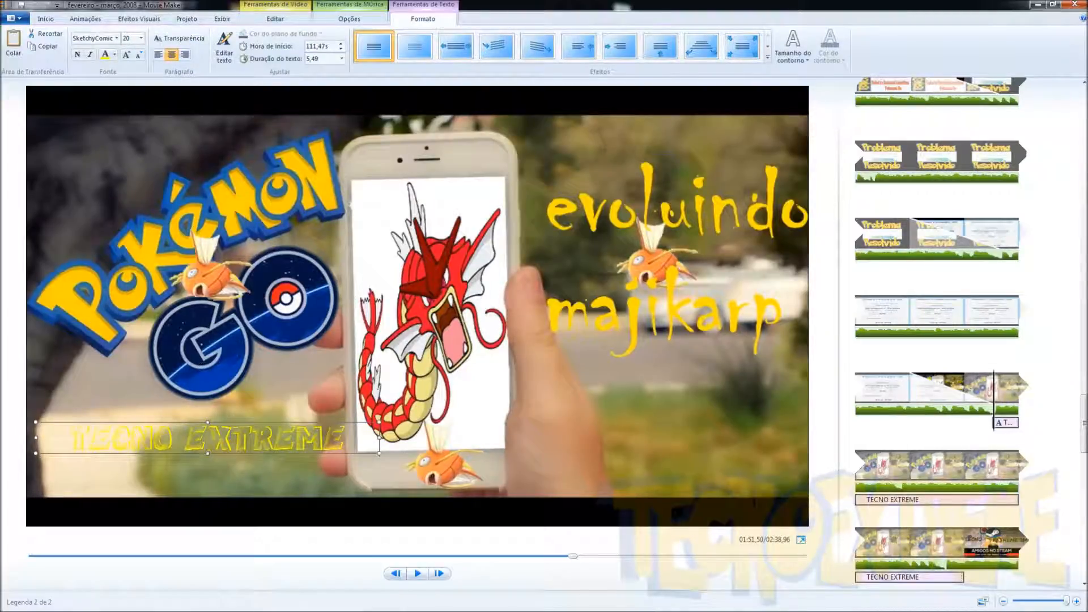
{"action": "left_click_drag", "start_coordinate": [230, 423], "coordinate": [223, 432]}
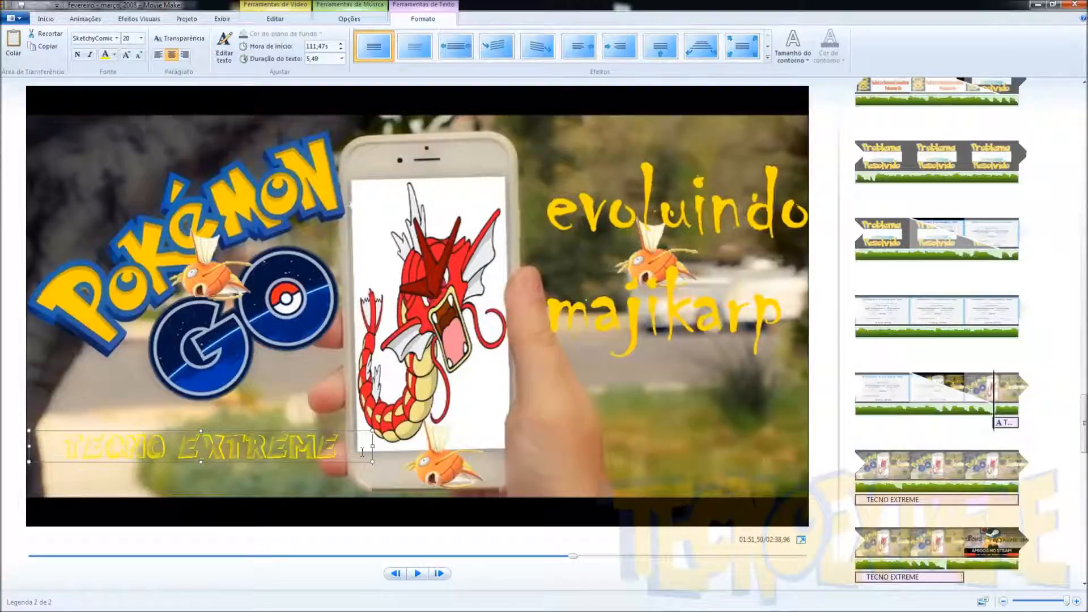
Step: Resize the TECNO EXTREME caption's text box, ending with a wider, single-line box
{"action": "left_click_drag", "start_coordinate": [372, 448], "coordinate": [328, 447]}
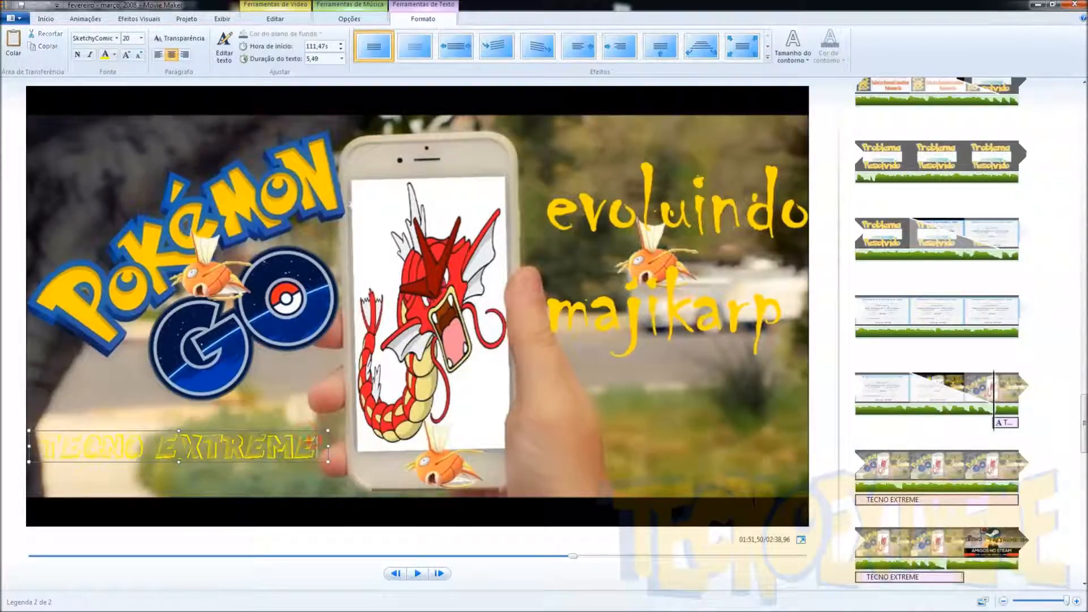
{"action": "left_click_drag", "start_coordinate": [178, 462], "coordinate": [179, 487]}
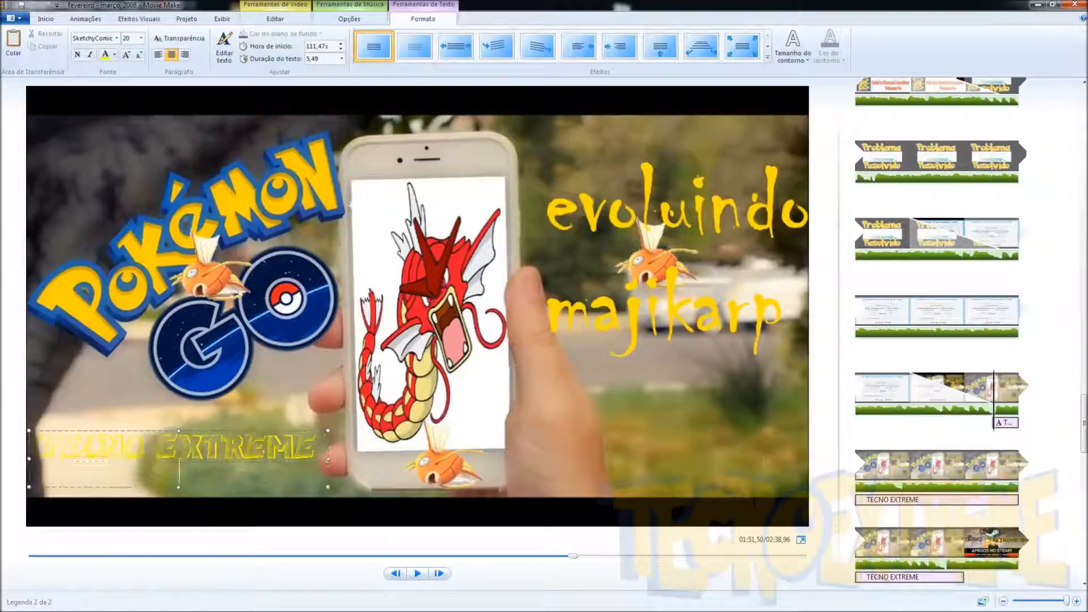
{"action": "left_click_drag", "start_coordinate": [328, 460], "coordinate": [413, 604]}
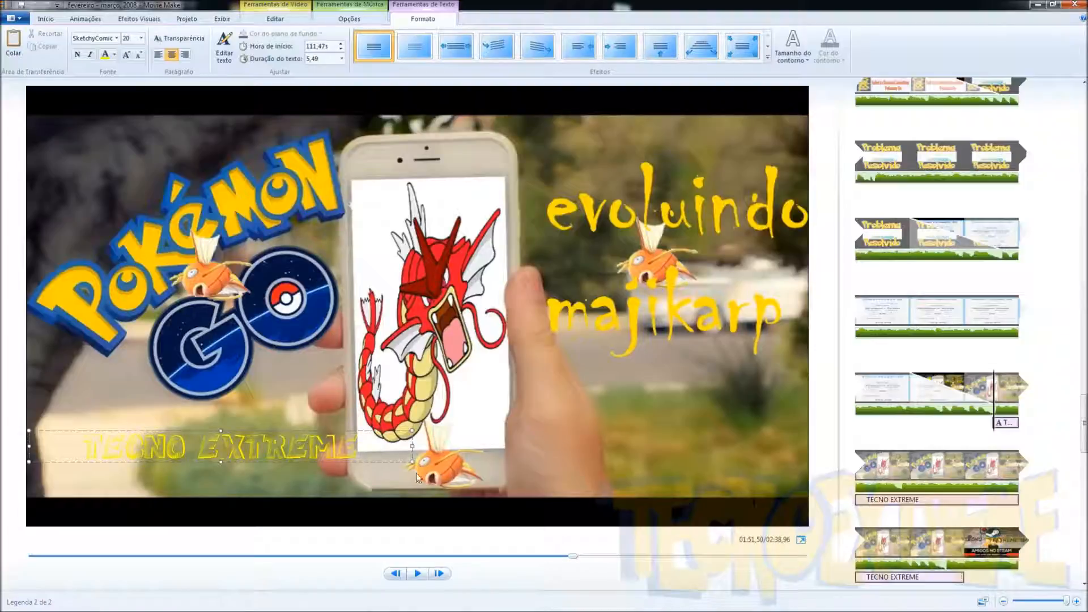
Step: Move the TECNO EXTREME caption slightly lower, to the bottom-left edge of the red marjikarp picture
{"action": "left_click_drag", "start_coordinate": [232, 432], "coordinate": [149, 443]}
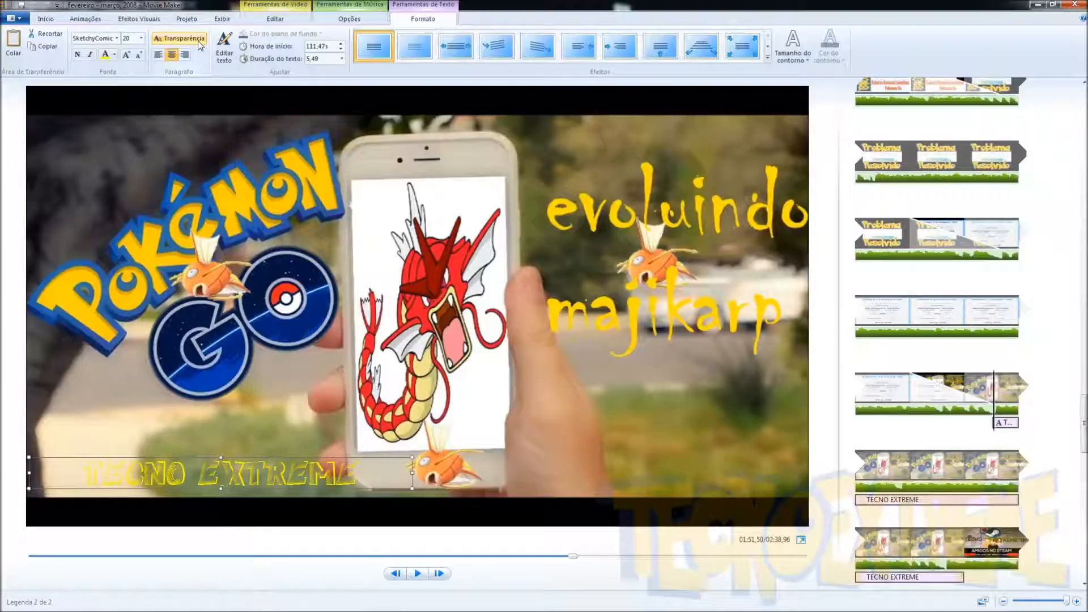
{"action": "left_click", "coordinate": [46, 18]}
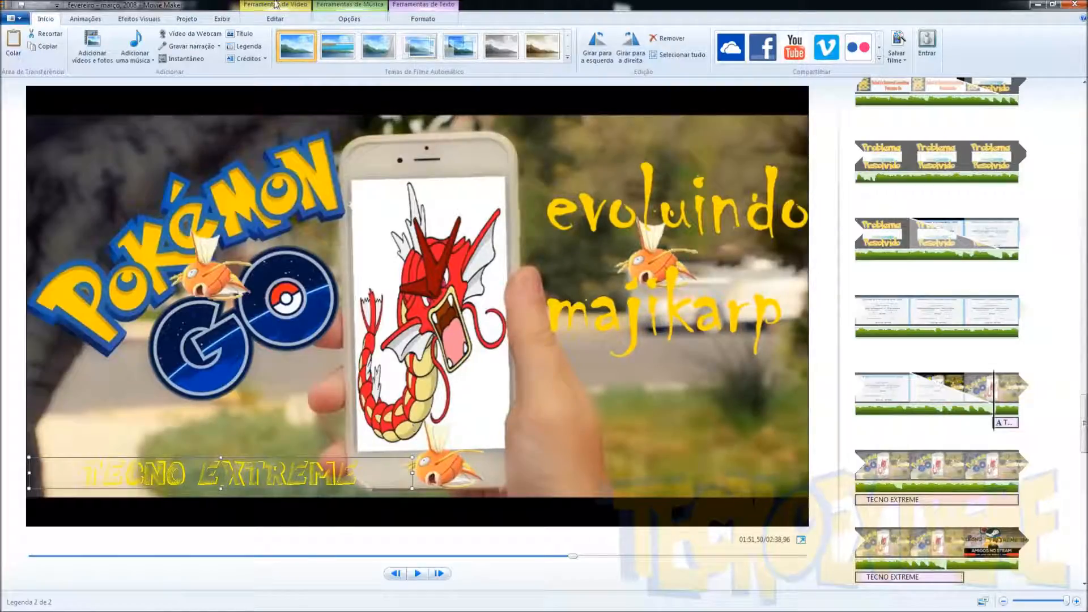
{"action": "left_click", "coordinate": [77, 19]}
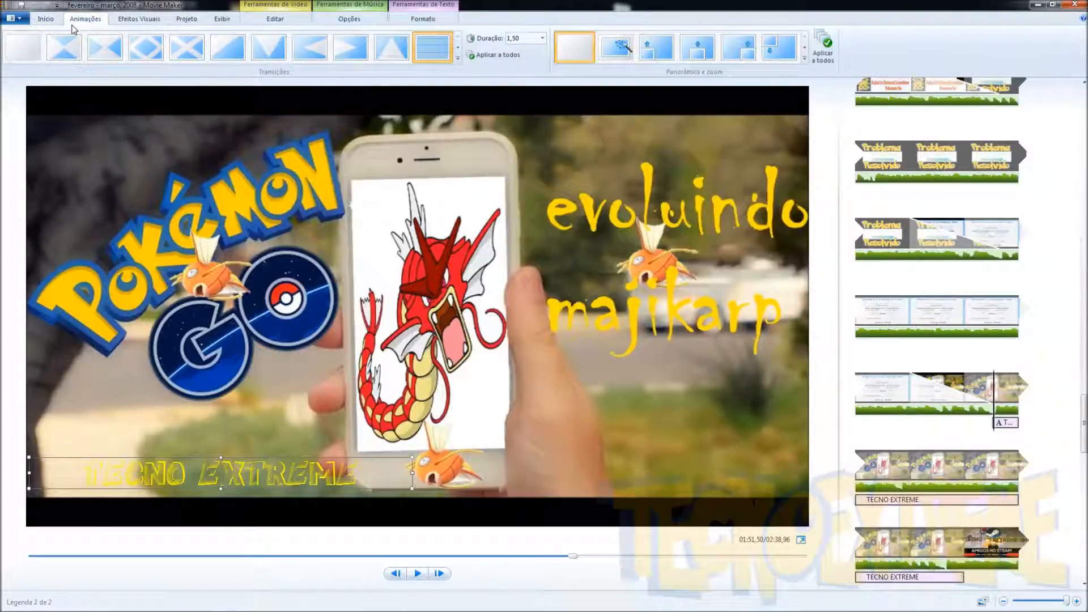
Step: Apply the sixth text effect in the effects gallery to the TECNO EXTREME caption on the marjikarp image
{"action": "left_click", "coordinate": [932, 386]}
{"action": "left_click", "coordinate": [901, 392]}
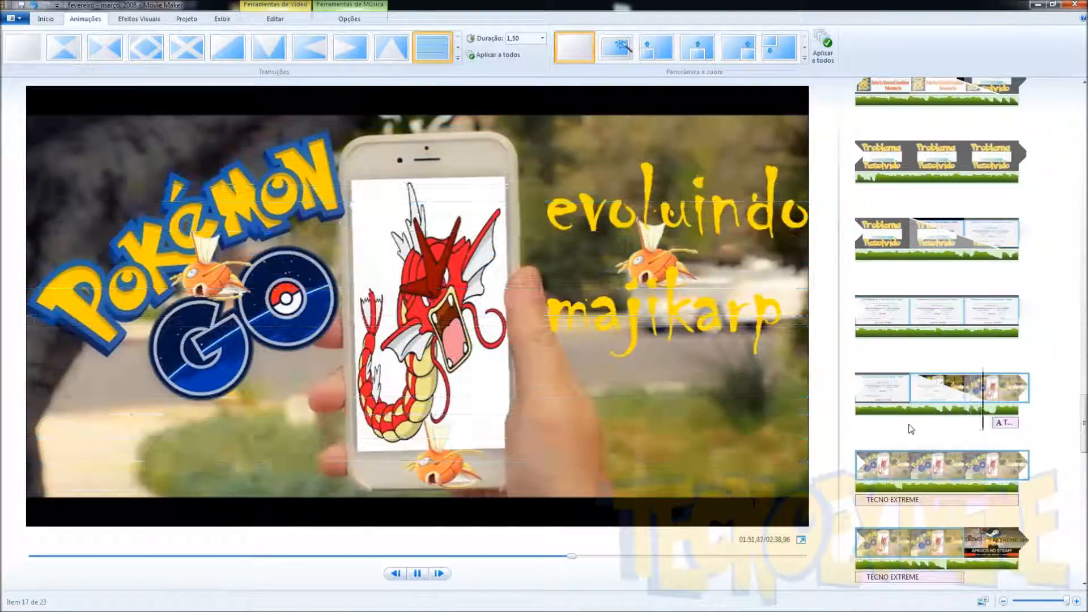
{"action": "left_click", "coordinate": [999, 423]}
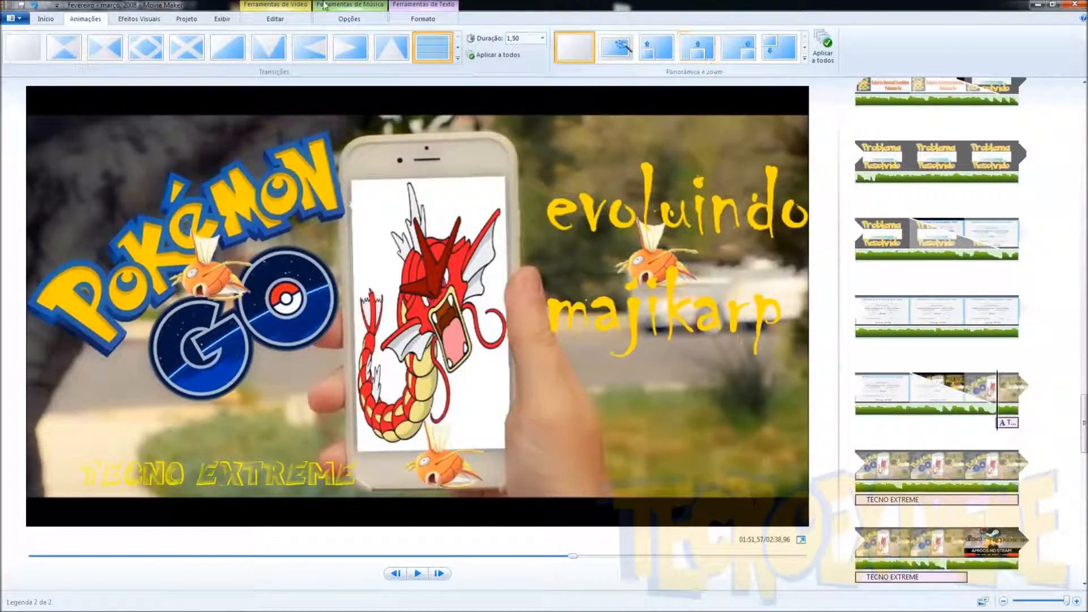
{"action": "left_click", "coordinate": [430, 19]}
{"action": "left_click", "coordinate": [573, 52]}
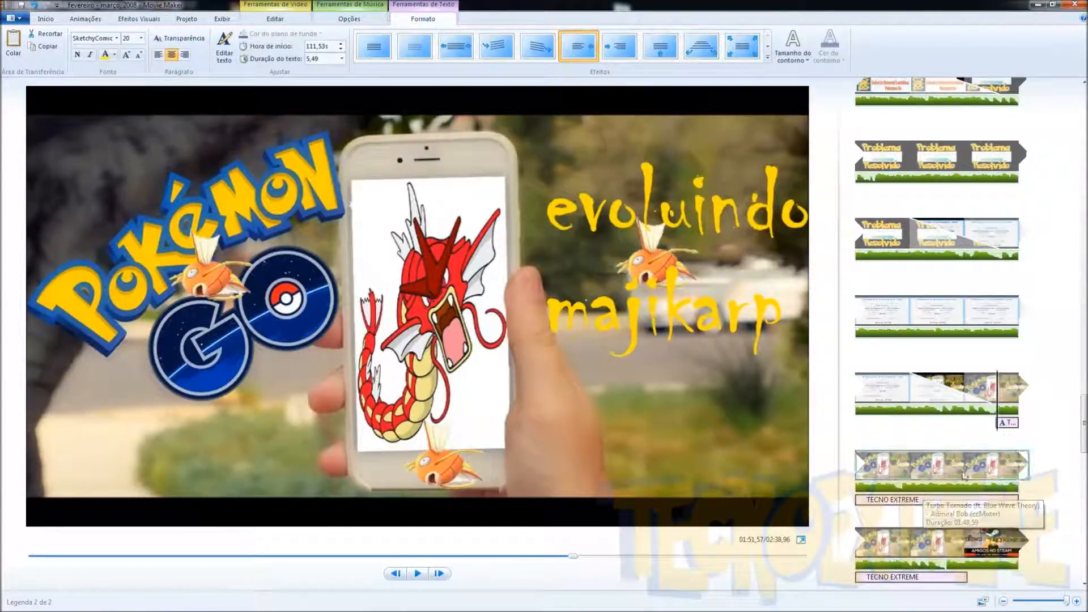
Step: Apply the Barras - horizontal transition to the AMIGOS NO STEAM image that follows the marjikarp picture
{"action": "left_click", "coordinate": [884, 403]}
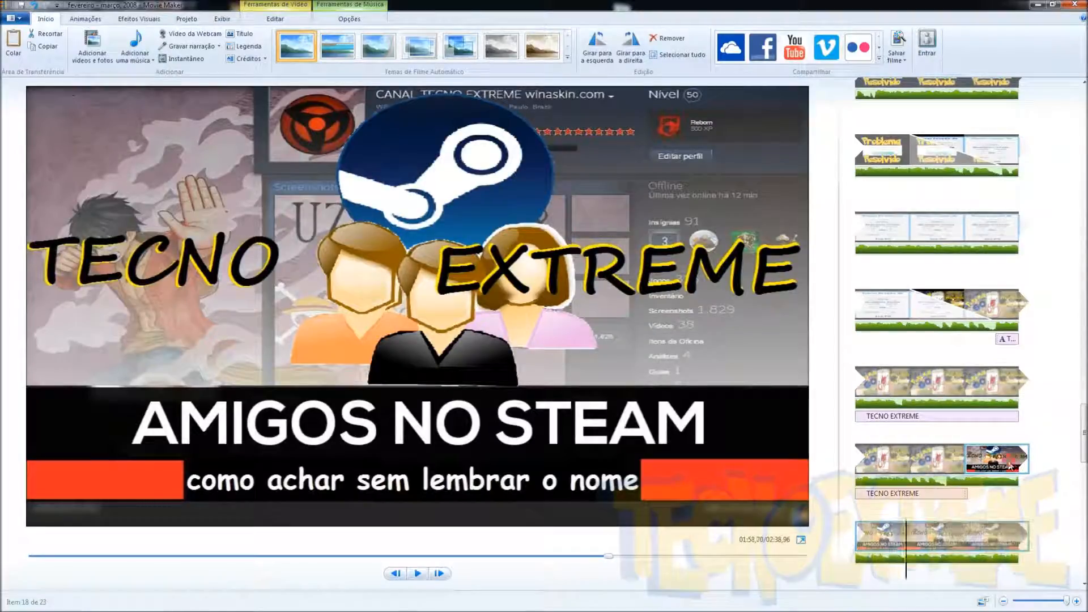
{"action": "left_click", "coordinate": [965, 493]}
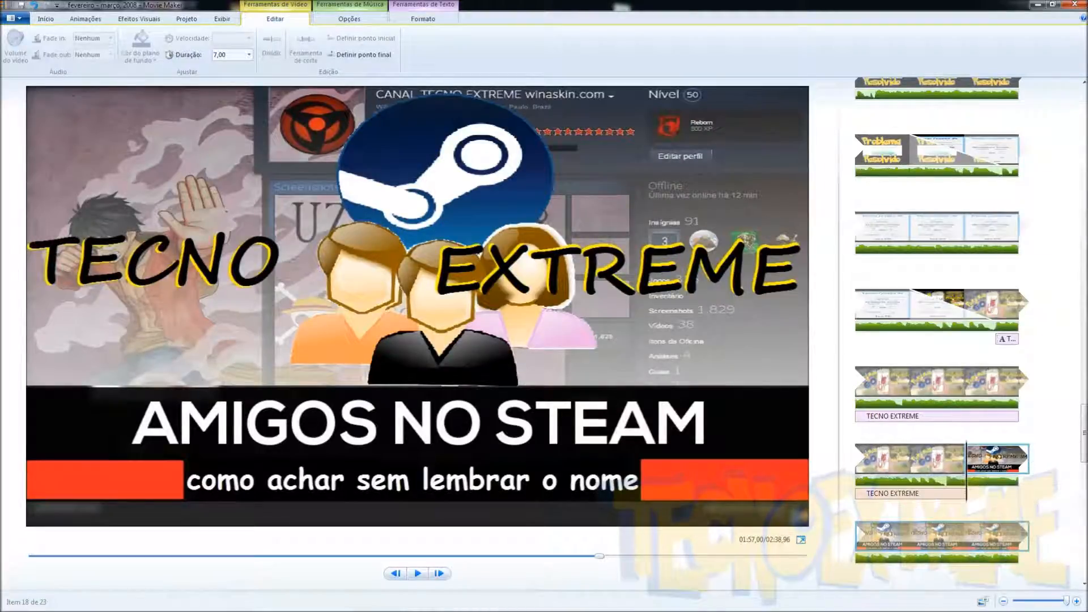
{"action": "scroll", "coordinate": [997, 365], "scroll_direction": "down", "scroll_amount": 3}
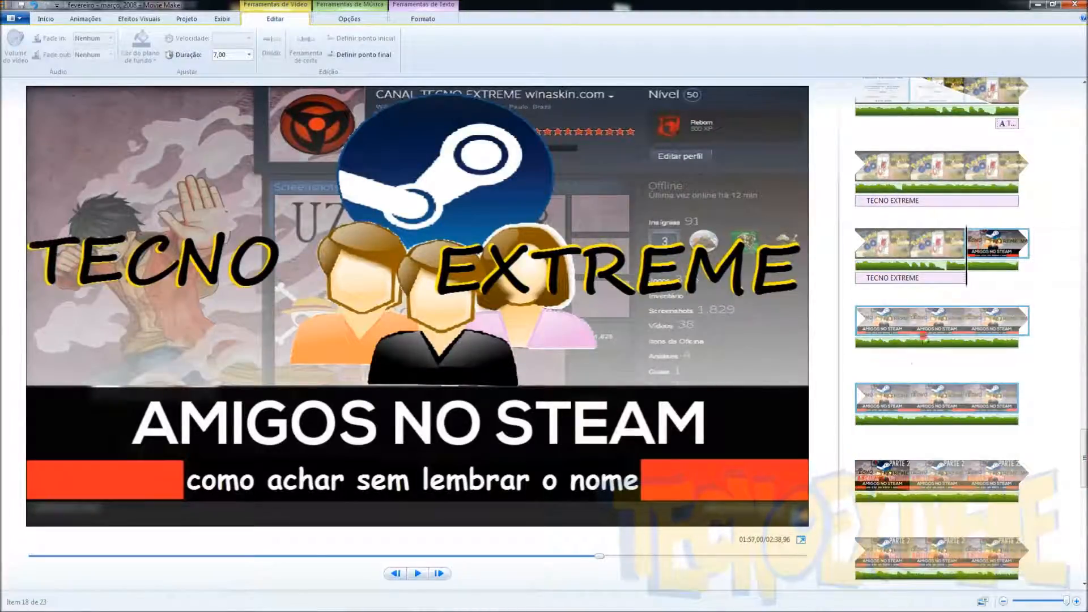
{"action": "left_click", "coordinate": [914, 334]}
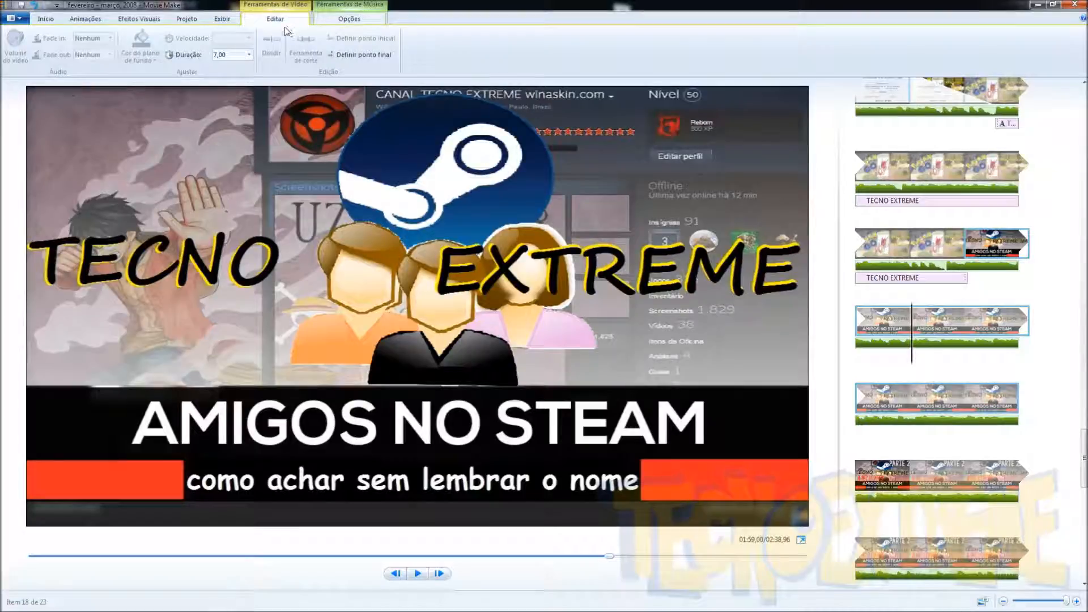
{"action": "left_click", "coordinate": [85, 19]}
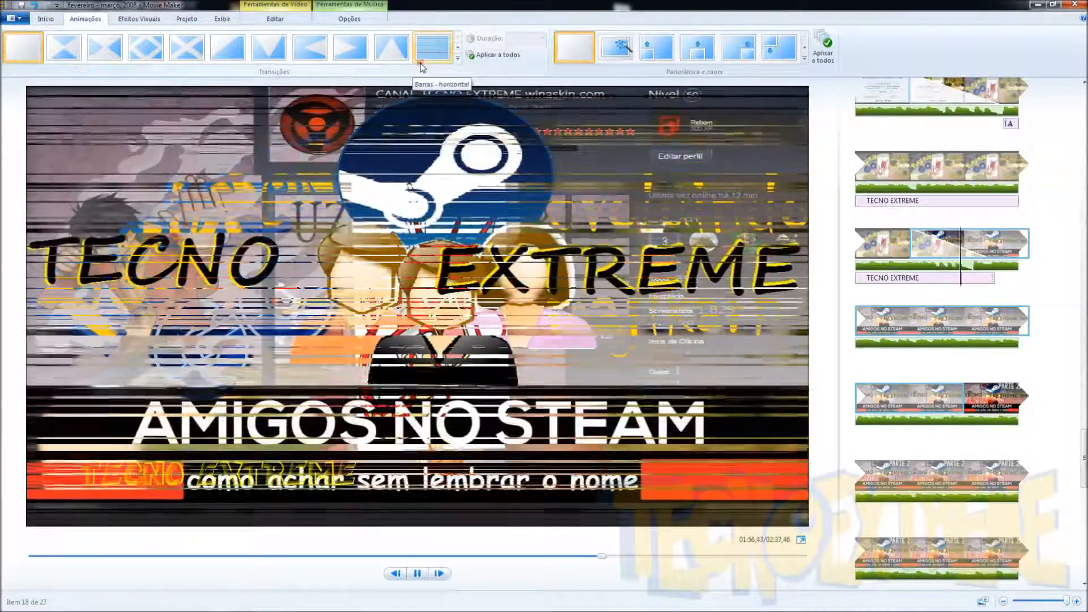
{"action": "left_click", "coordinate": [432, 48]}
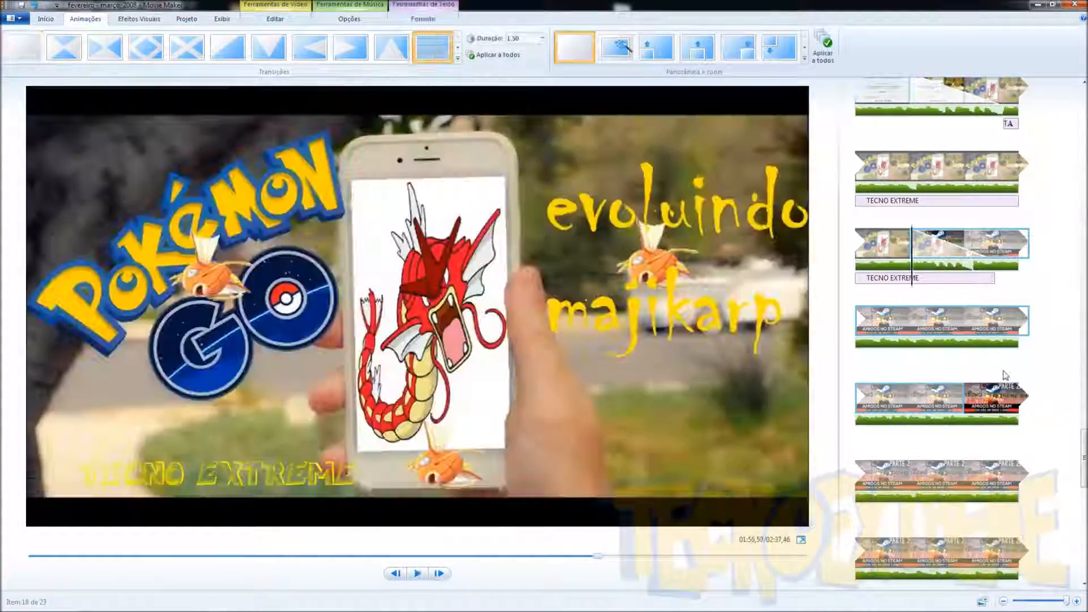
Step: Save the project in the movie maker folder under the name PROJETO MOVIE MAKER
{"action": "scroll", "coordinate": [1062, 481], "scroll_direction": "down", "scroll_amount": 5}
{"action": "scroll", "coordinate": [1081, 539], "scroll_direction": "up", "scroll_amount": 1}
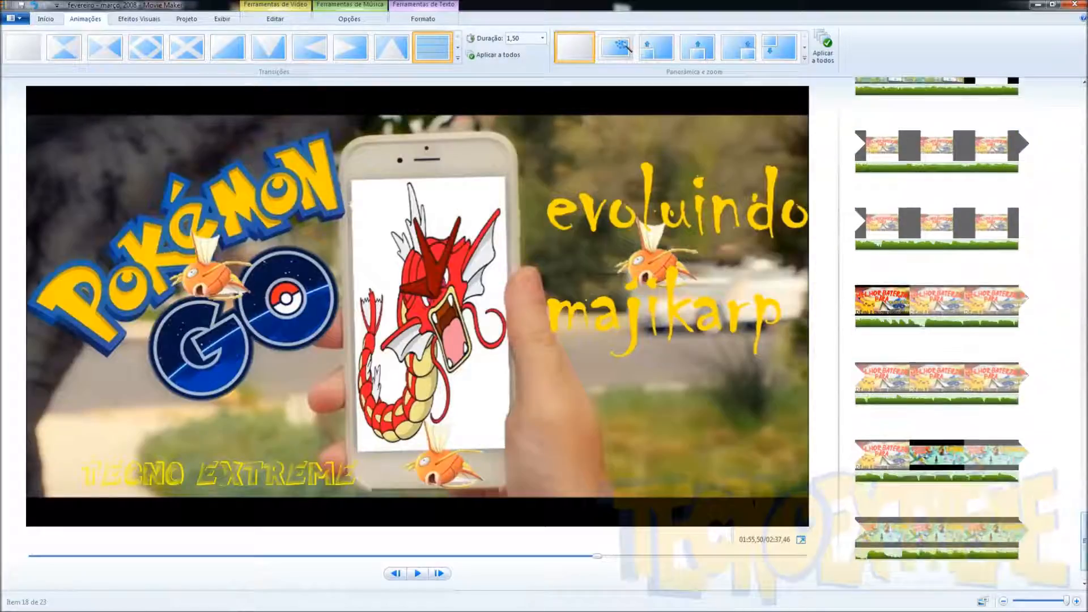
{"action": "left_click_drag", "start_coordinate": [1082, 538], "coordinate": [1082, 115]}
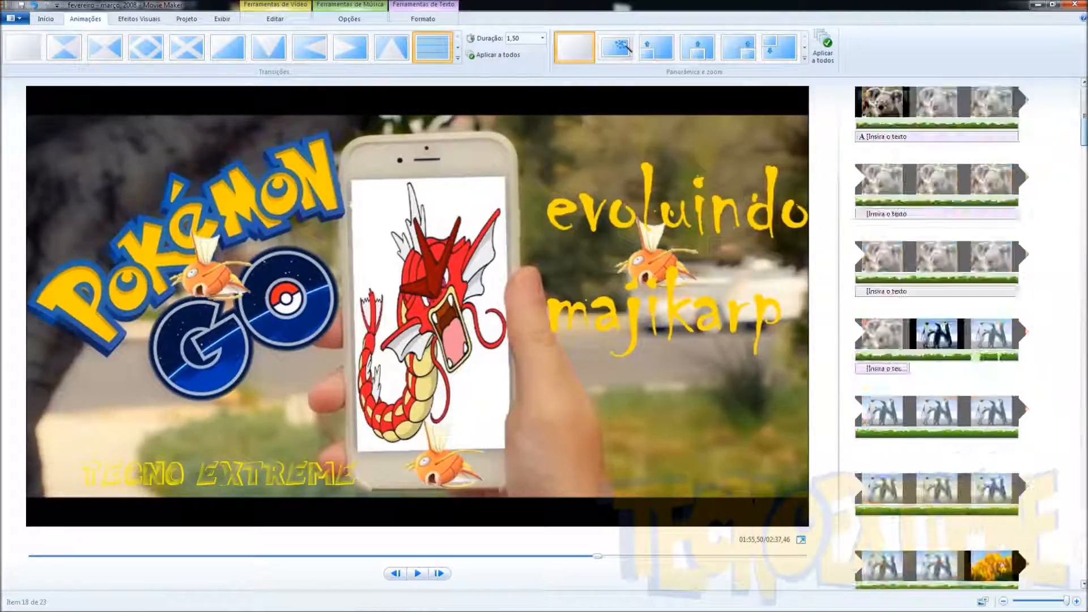
{"action": "left_click", "coordinate": [21, 5]}
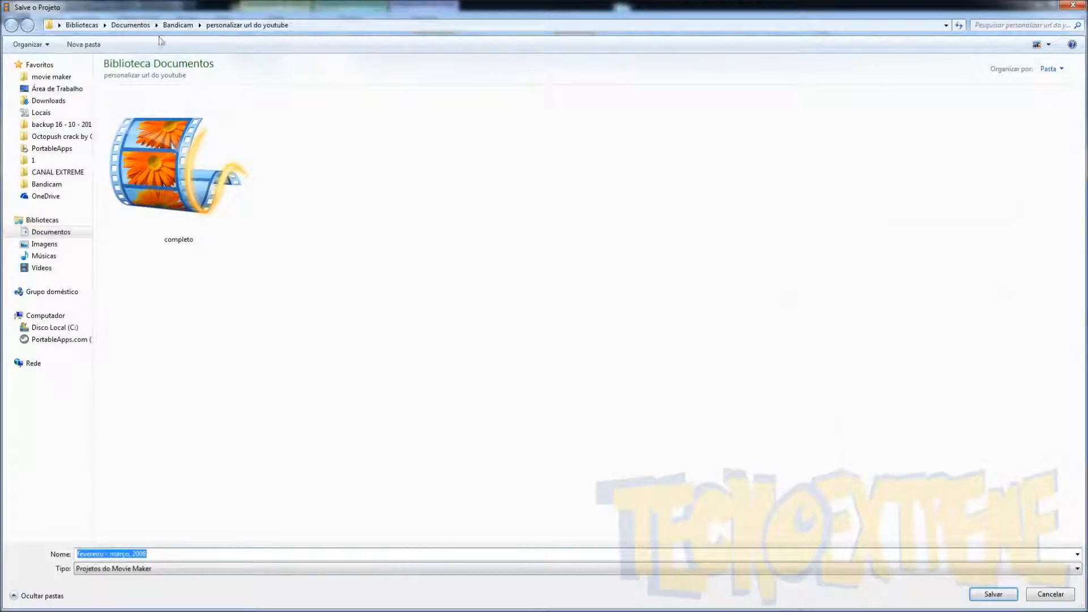
{"action": "left_click", "coordinate": [71, 77]}
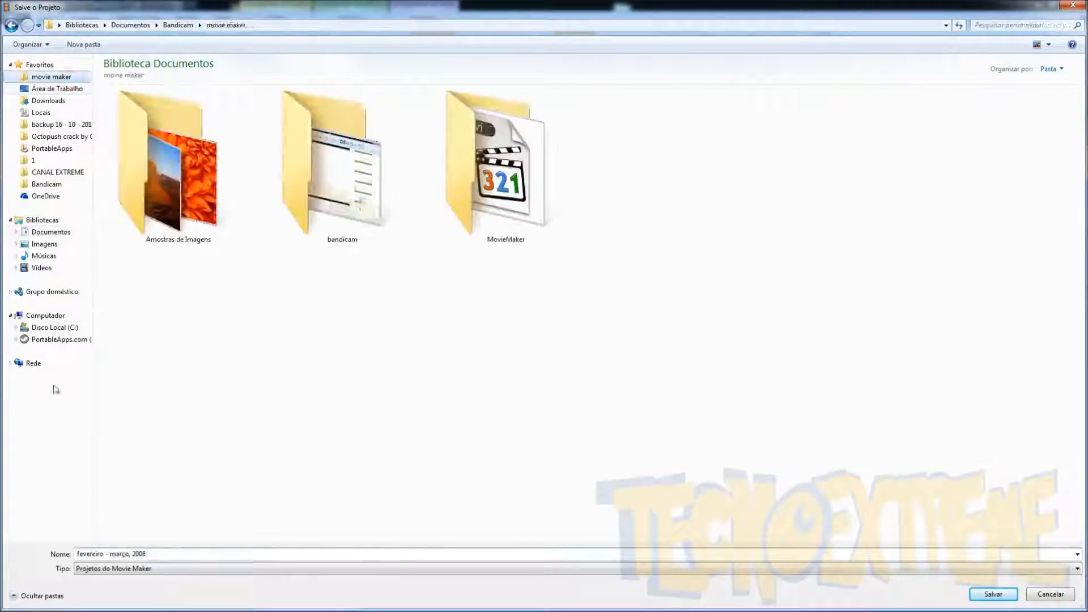
{"action": "left_click", "coordinate": [262, 556]}
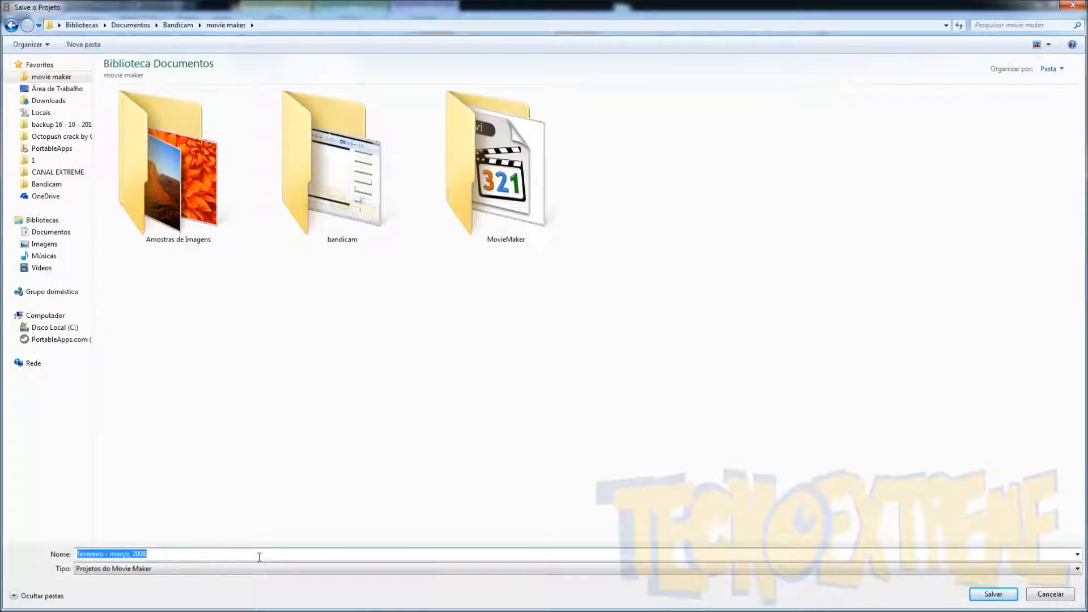
{"action": "type", "text": "PROJETO"}
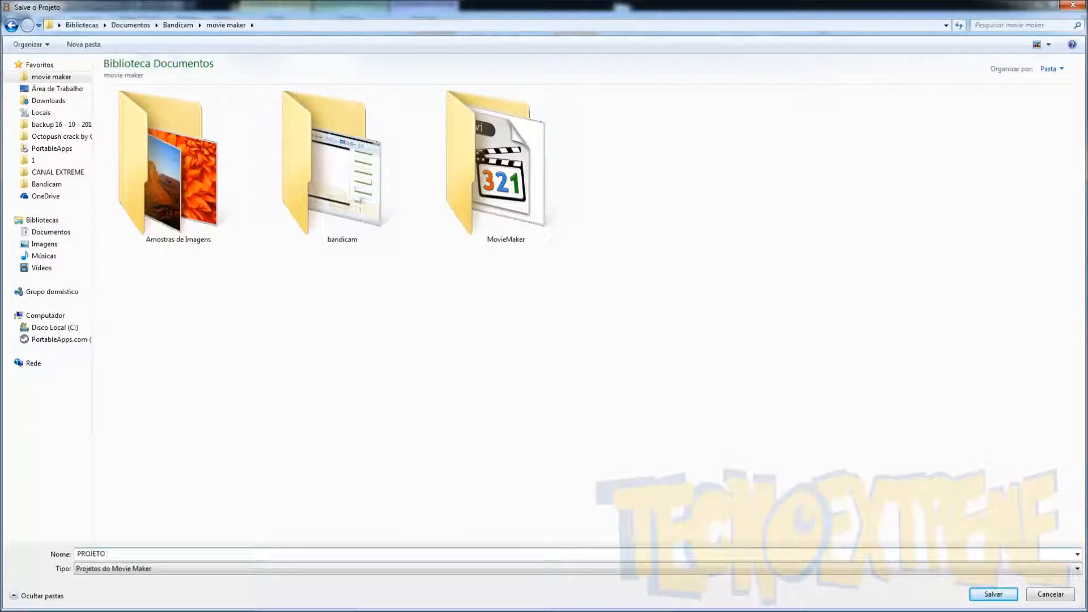
{"action": "type", "text": "MOVIE MAK"}
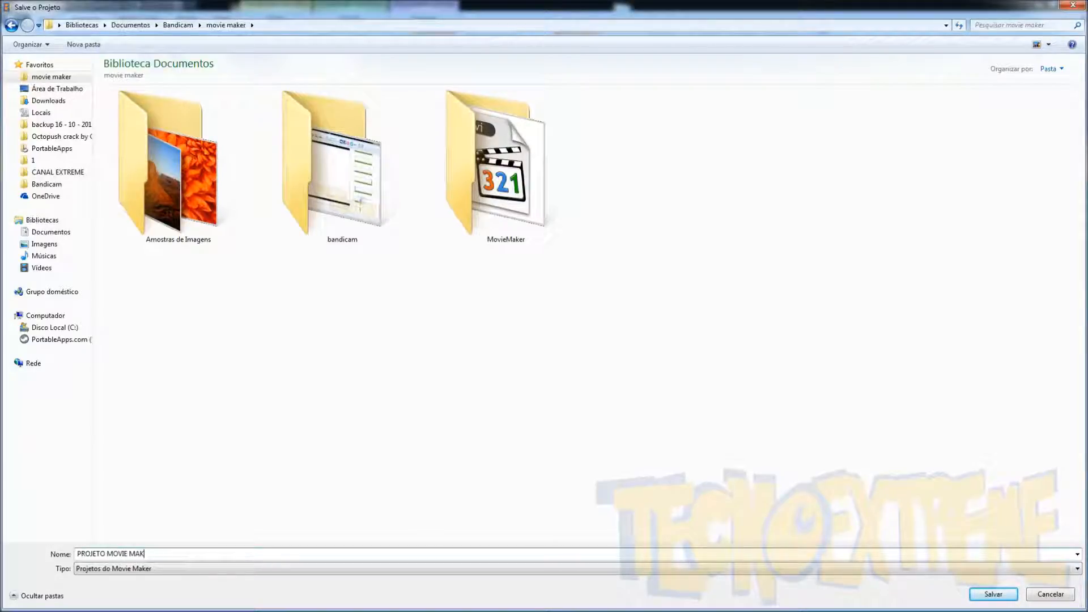
{"action": "type", "text": "ER"}
{"action": "key", "text": "Return"}
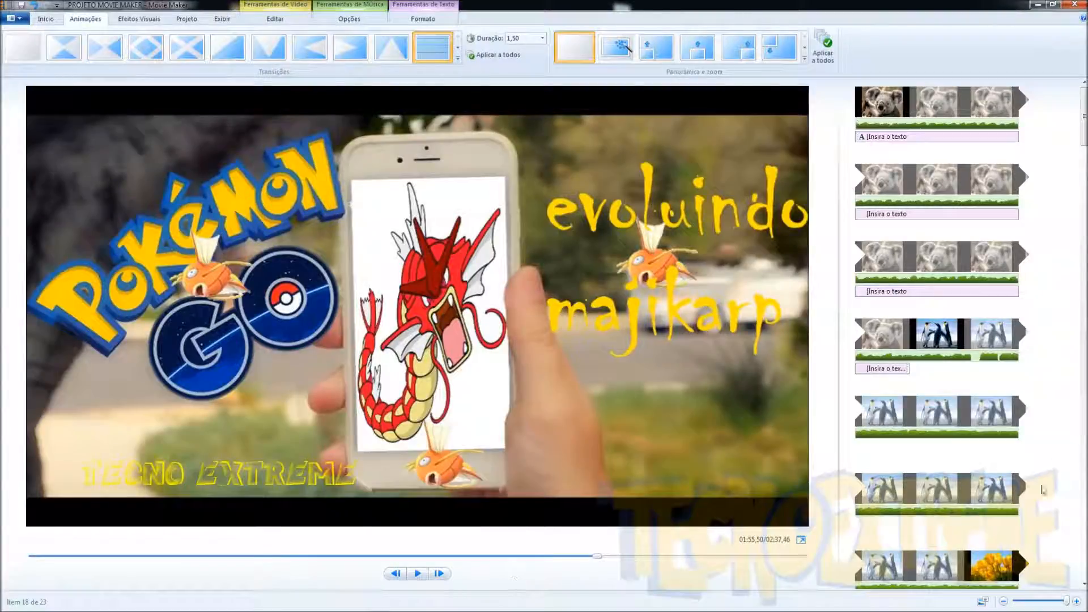
Step: Look over the available presets for saving the finished project as a movie
{"action": "scroll", "coordinate": [1072, 441], "scroll_direction": "down", "scroll_amount": 3}
{"action": "scroll", "coordinate": [940, 332], "scroll_direction": "down", "scroll_amount": 15}
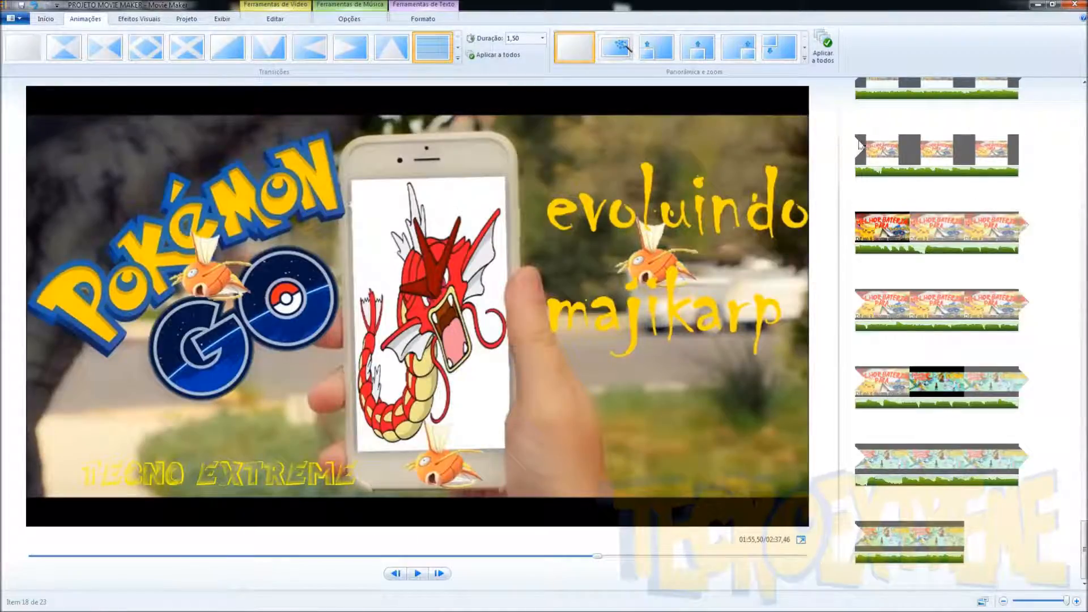
{"action": "left_click", "coordinate": [12, 19]}
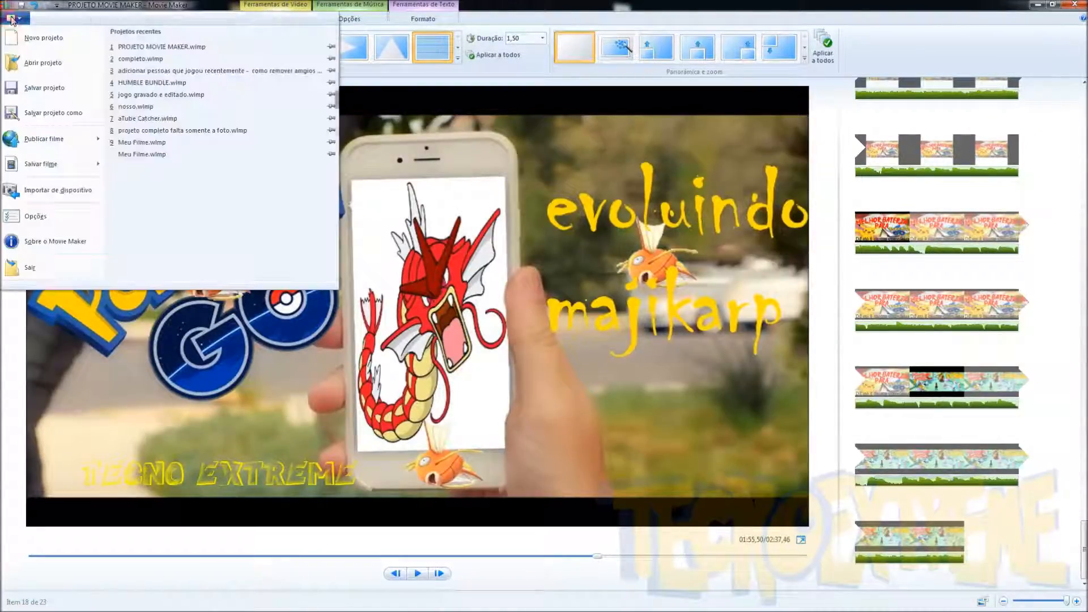
{"action": "mouse_move", "coordinate": [49, 168]}
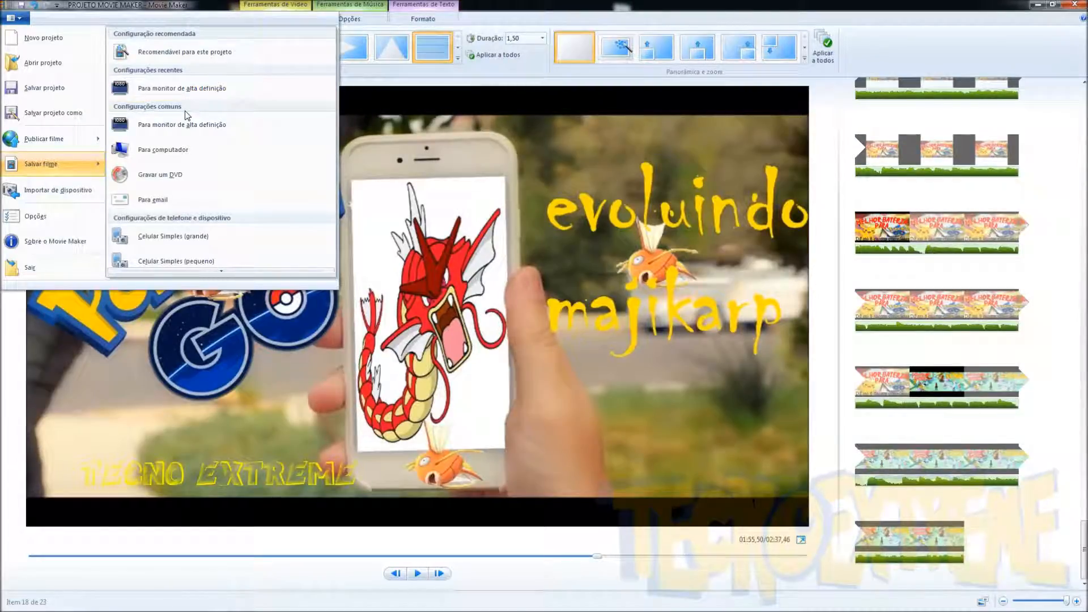
{"action": "left_click", "coordinate": [998, 522]}
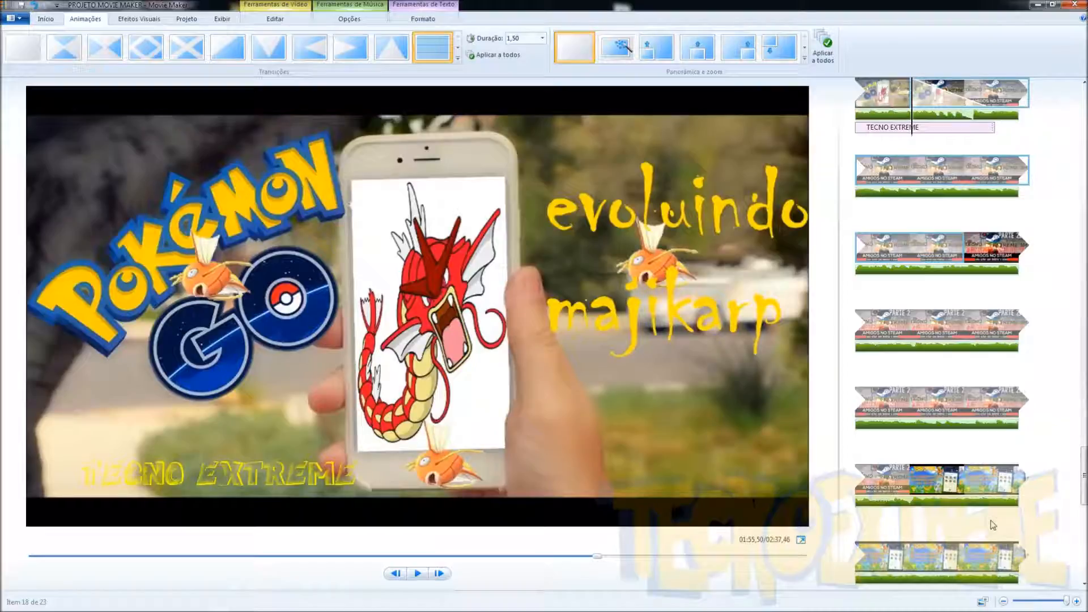
Step: Go to the end of the timeline and select the last image, pokemons RAROS, to view it
{"action": "scroll", "coordinate": [963, 569], "scroll_direction": "down", "scroll_amount": 5}
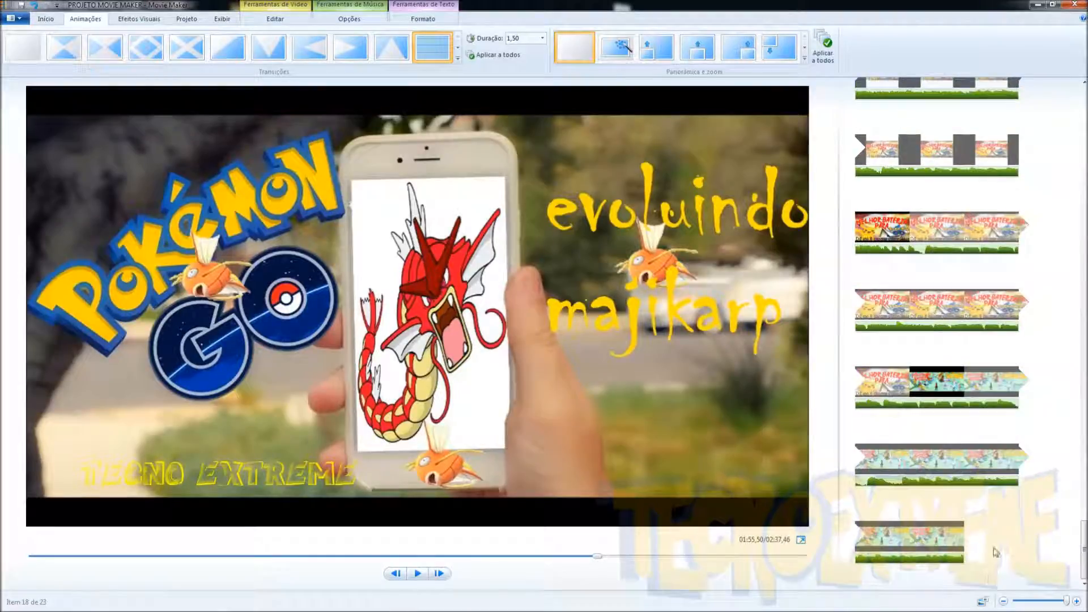
{"action": "left_click", "coordinate": [911, 541]}
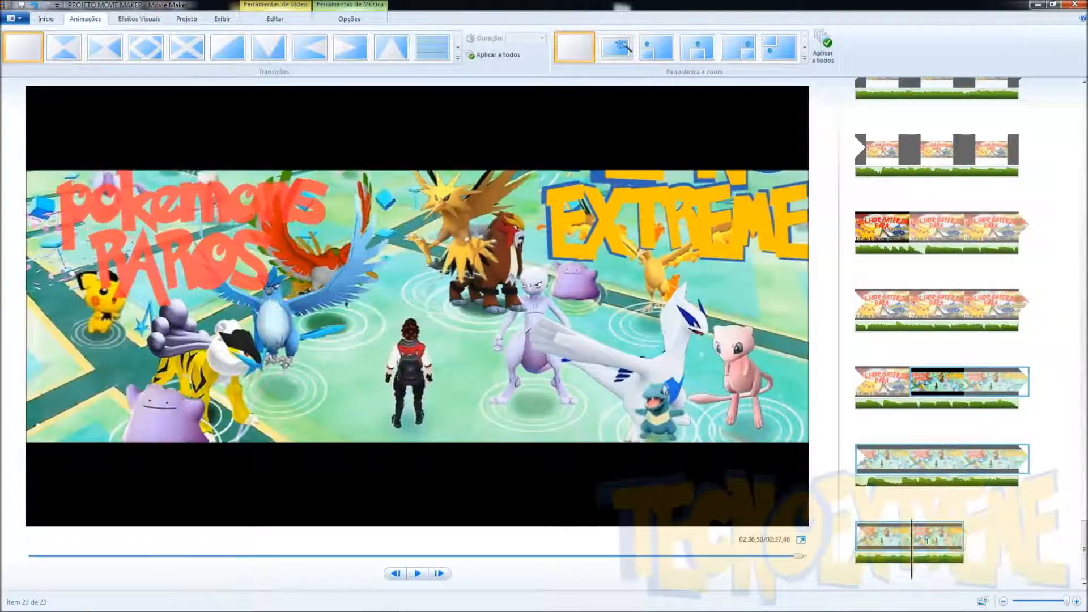
{"action": "left_click", "coordinate": [981, 530]}
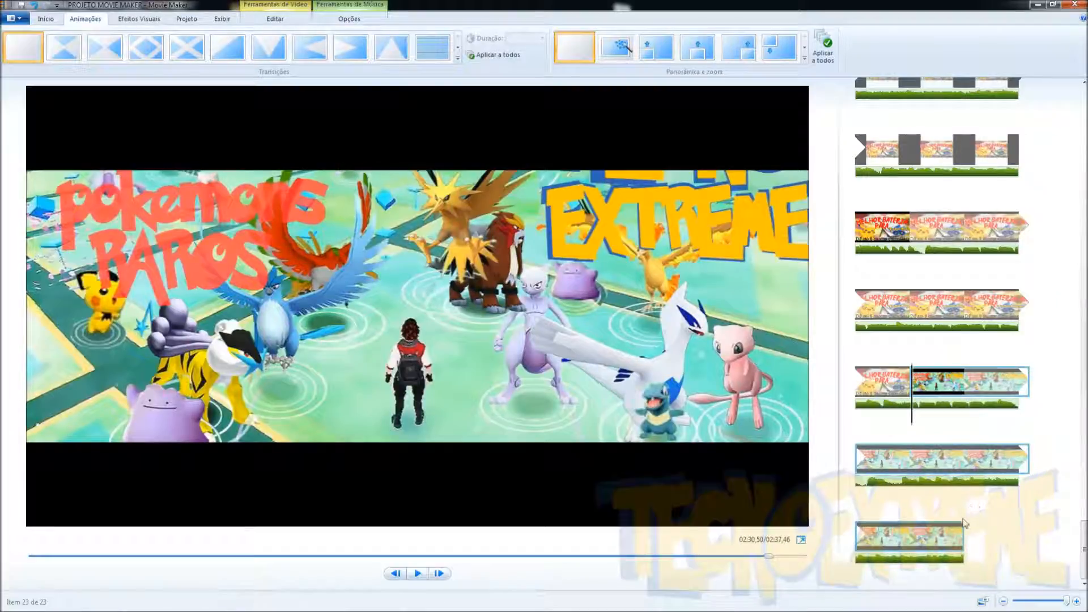
Step: Add the intro video from the CANAL EXTREME folder and move it to the start of the timeline, before the koala image
{"action": "left_click", "coordinate": [51, 20]}
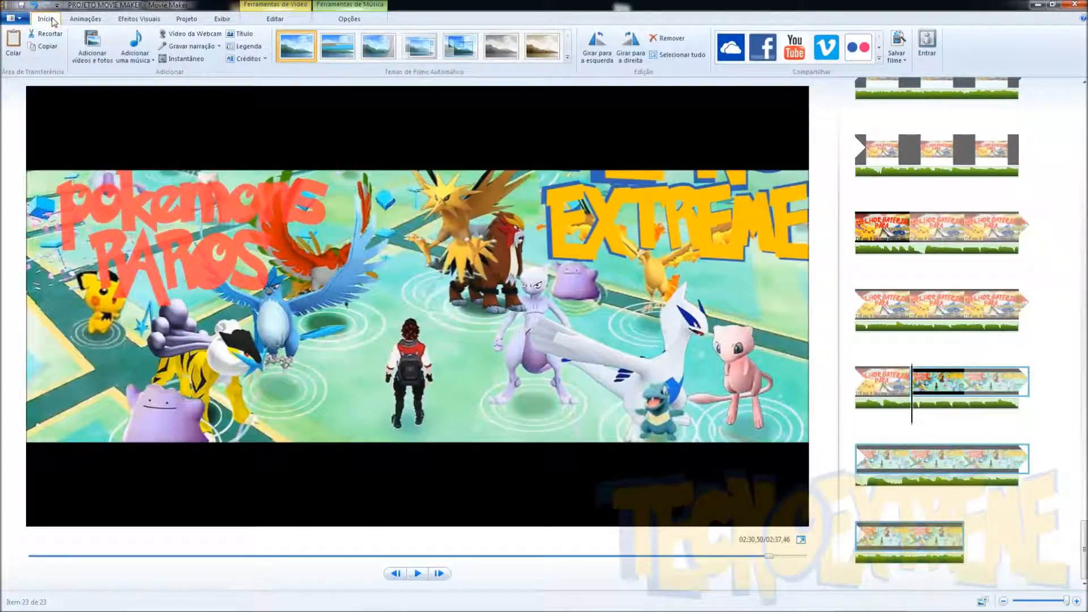
{"action": "left_click_drag", "start_coordinate": [1084, 534], "coordinate": [1033, 147]}
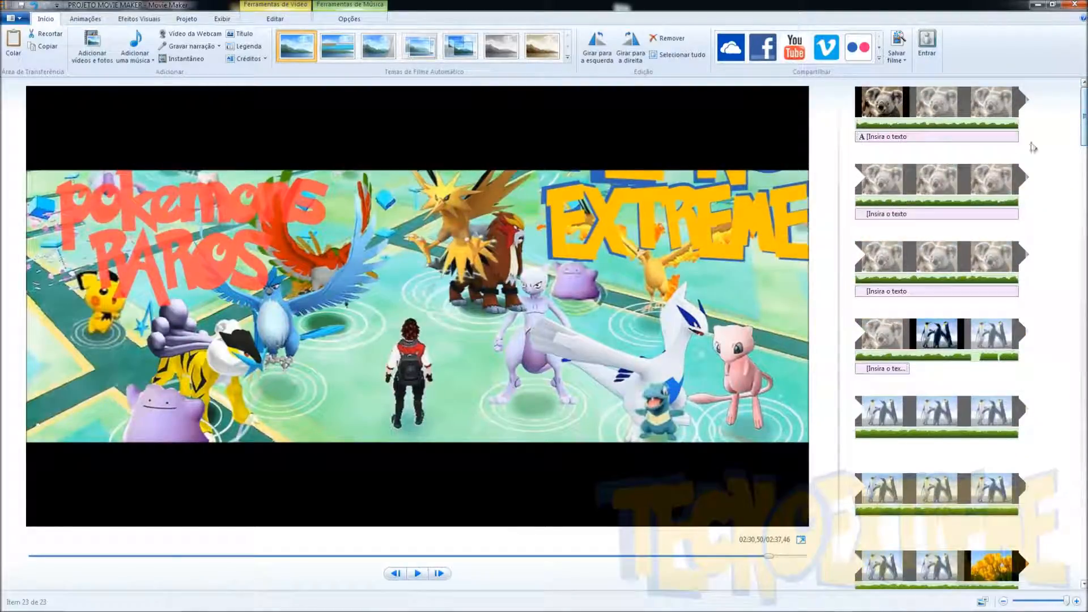
{"action": "left_click", "coordinate": [860, 118]}
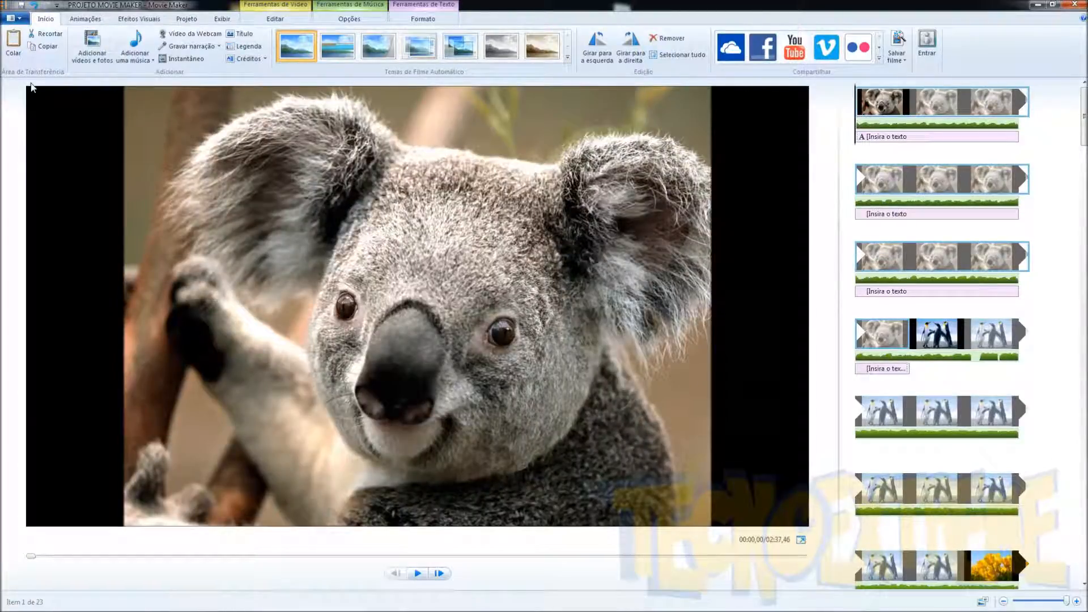
{"action": "left_click", "coordinate": [92, 46]}
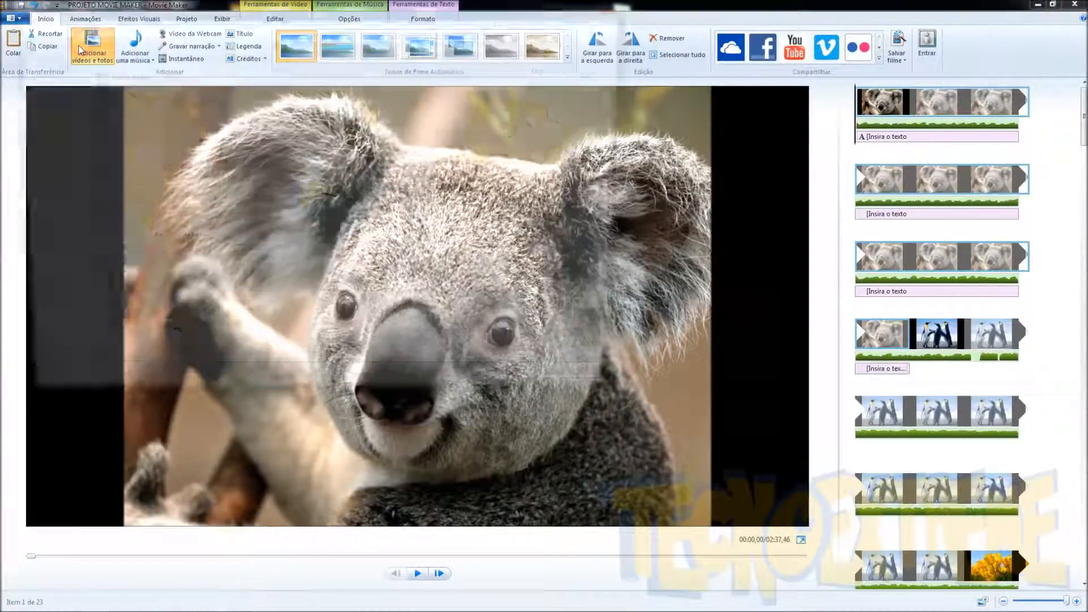
{"action": "left_click", "coordinate": [51, 172]}
{"action": "double_click", "coordinate": [171, 301]}
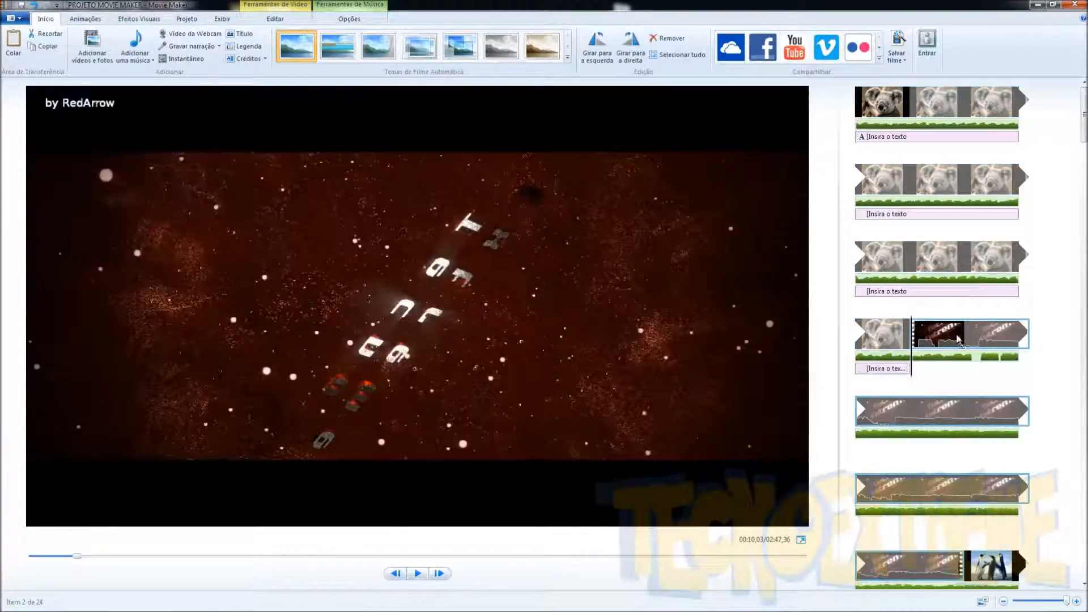
{"action": "left_click_drag", "start_coordinate": [958, 339], "coordinate": [853, 102]}
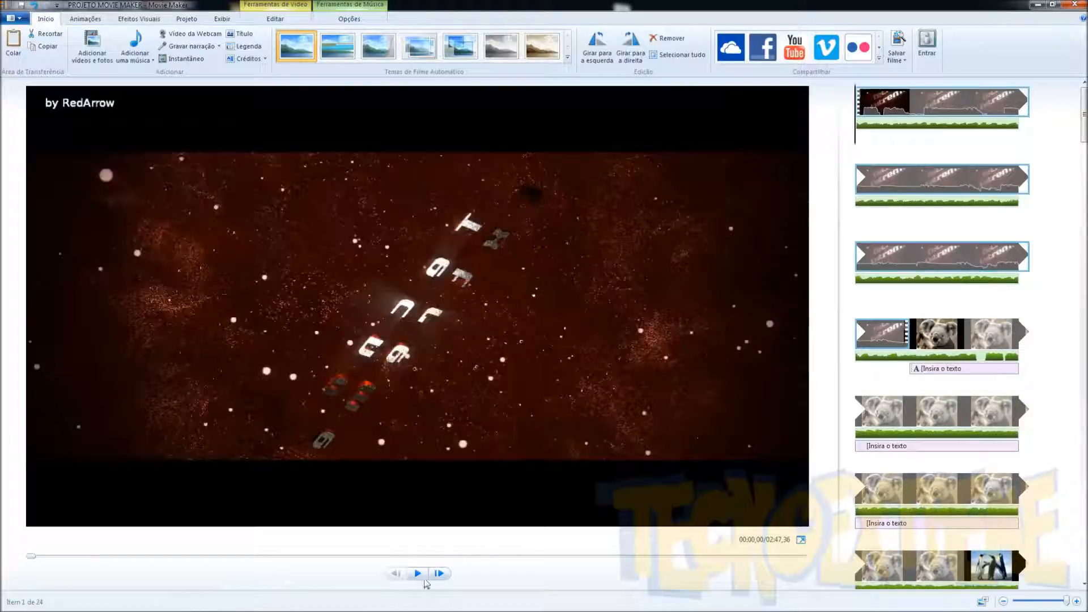
Step: Check the music volume control and return to the intro video at the start of the timeline
{"action": "left_click", "coordinate": [349, 19]}
{"action": "left_click", "coordinate": [24, 64]}
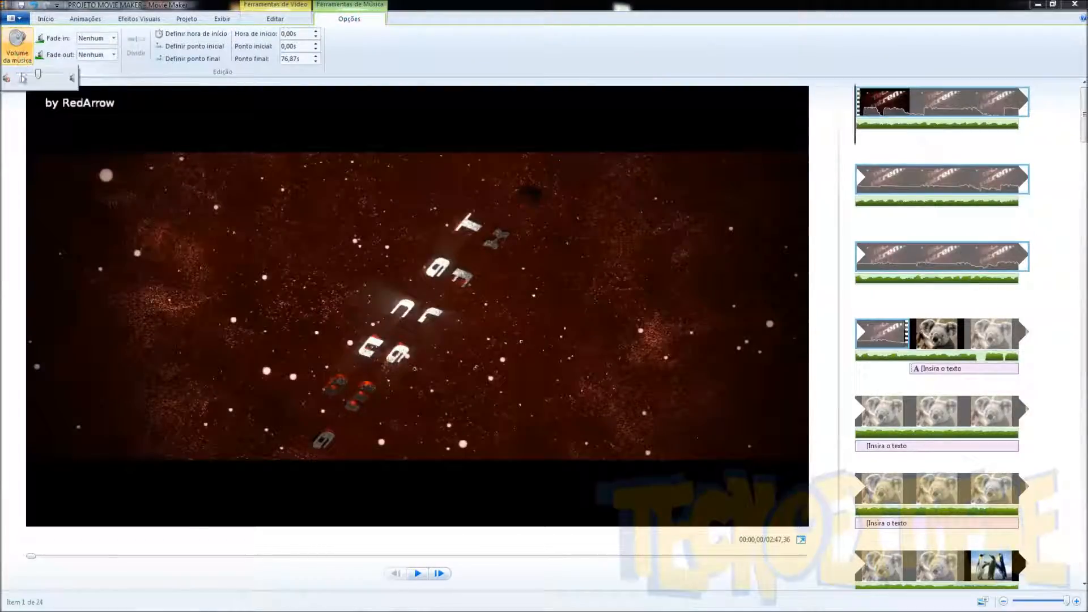
{"action": "left_click", "coordinate": [865, 114]}
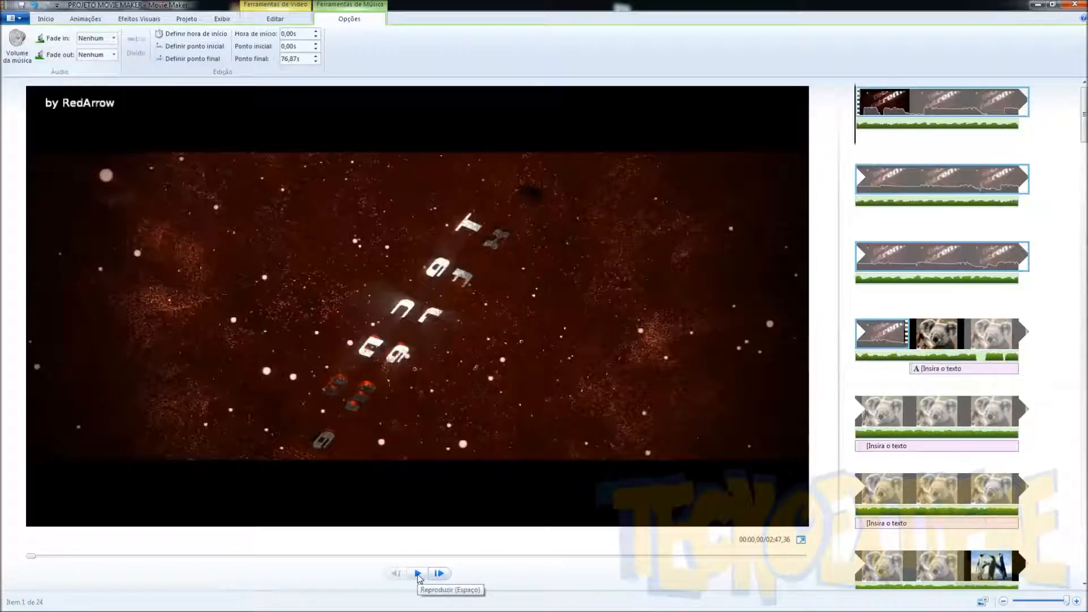
Step: Lower the intro video's volume, check the music volume control, and return to the intro video clip
{"action": "left_click", "coordinate": [300, 18]}
{"action": "left_click", "coordinate": [27, 61]}
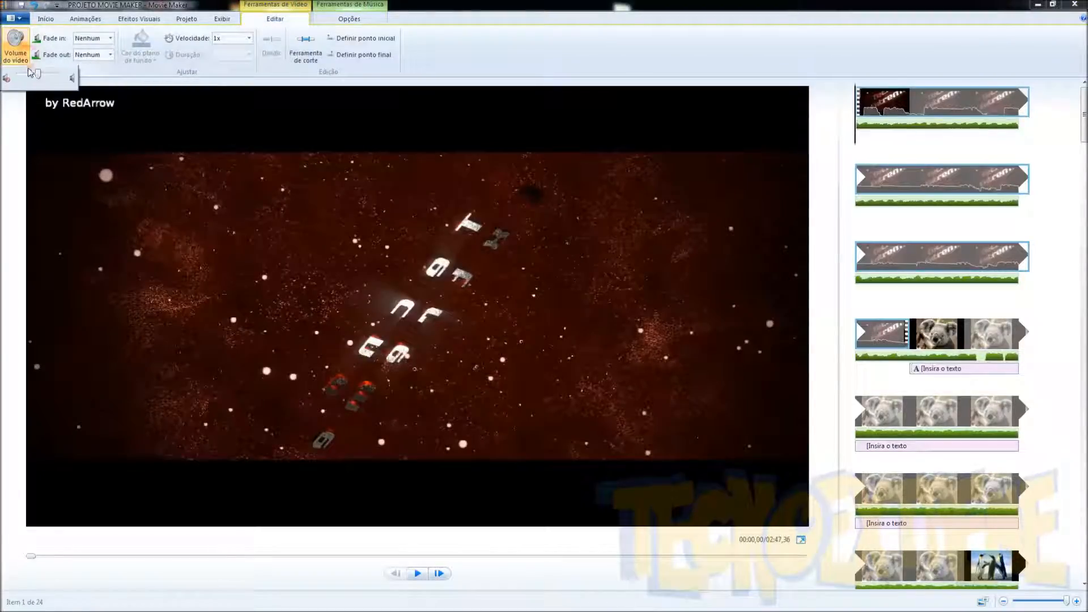
{"action": "left_click", "coordinate": [349, 19]}
{"action": "left_click", "coordinate": [17, 49]}
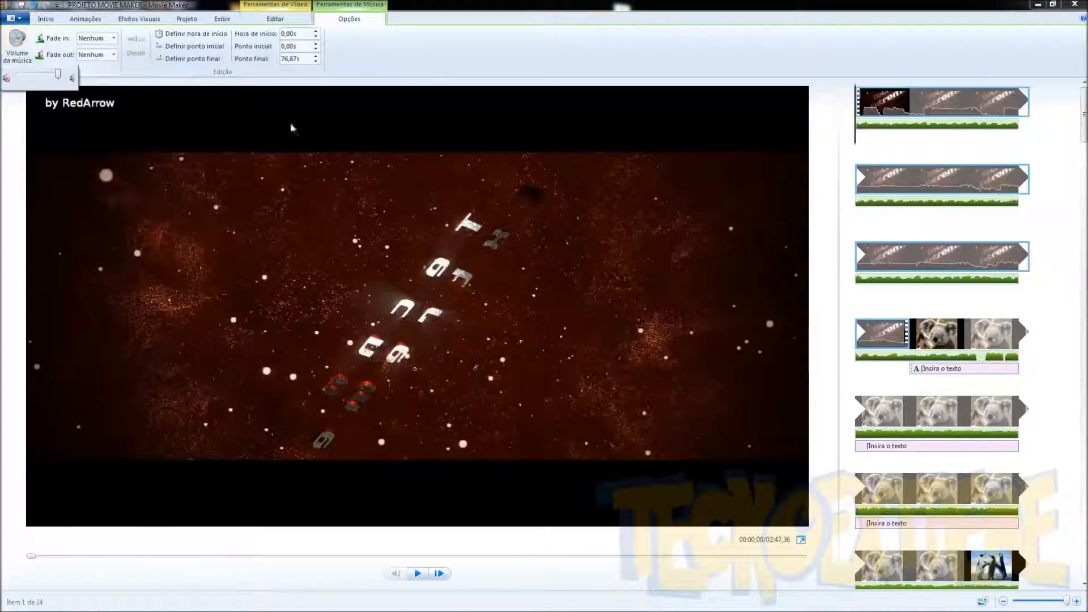
{"action": "left_click_drag", "start_coordinate": [58, 74], "coordinate": [37, 74]}
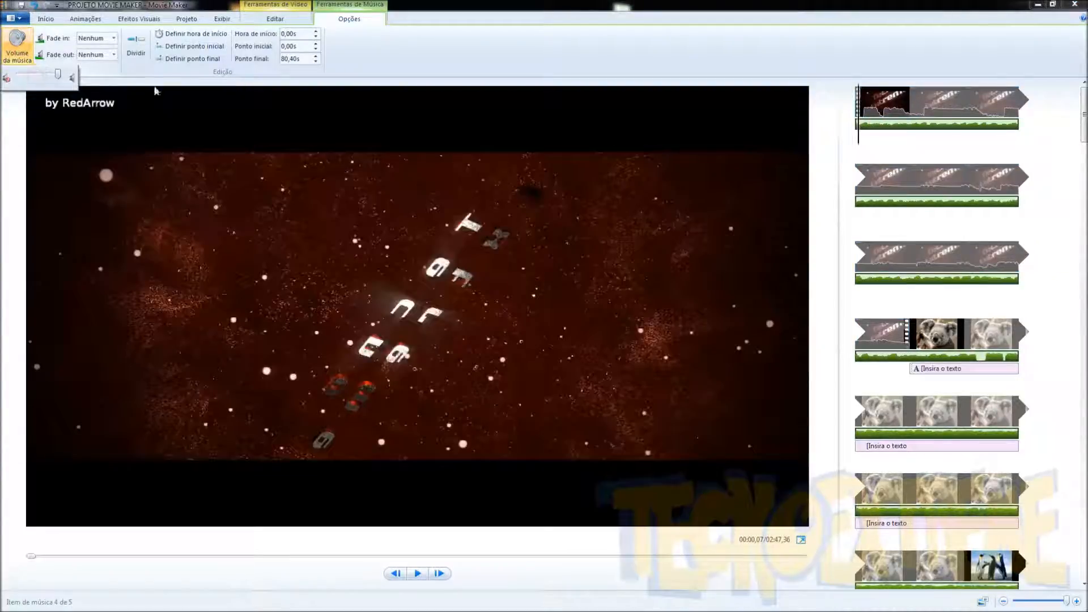
{"action": "left_click", "coordinate": [889, 105]}
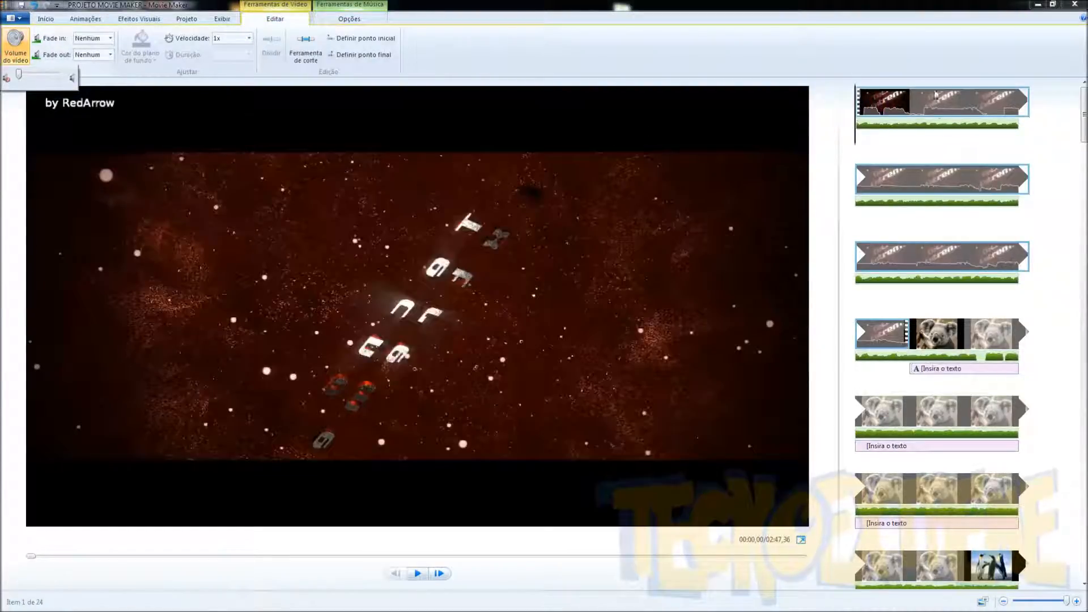
Step: Preview the intro video with its music through to the koala image, and reselect the intro clip
{"action": "left_click", "coordinate": [418, 573]}
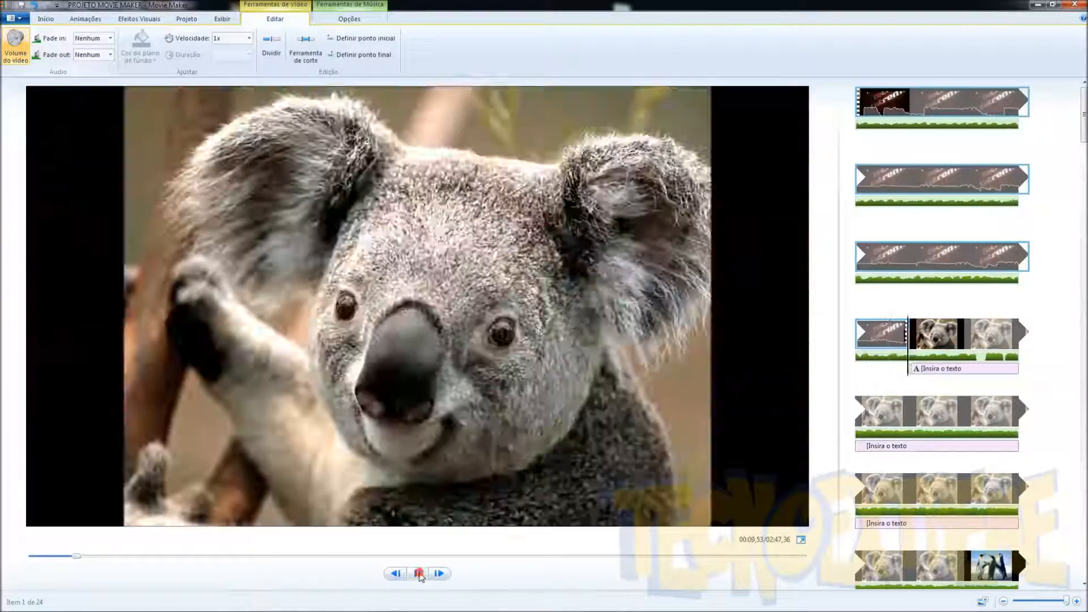
{"action": "left_click", "coordinate": [418, 573]}
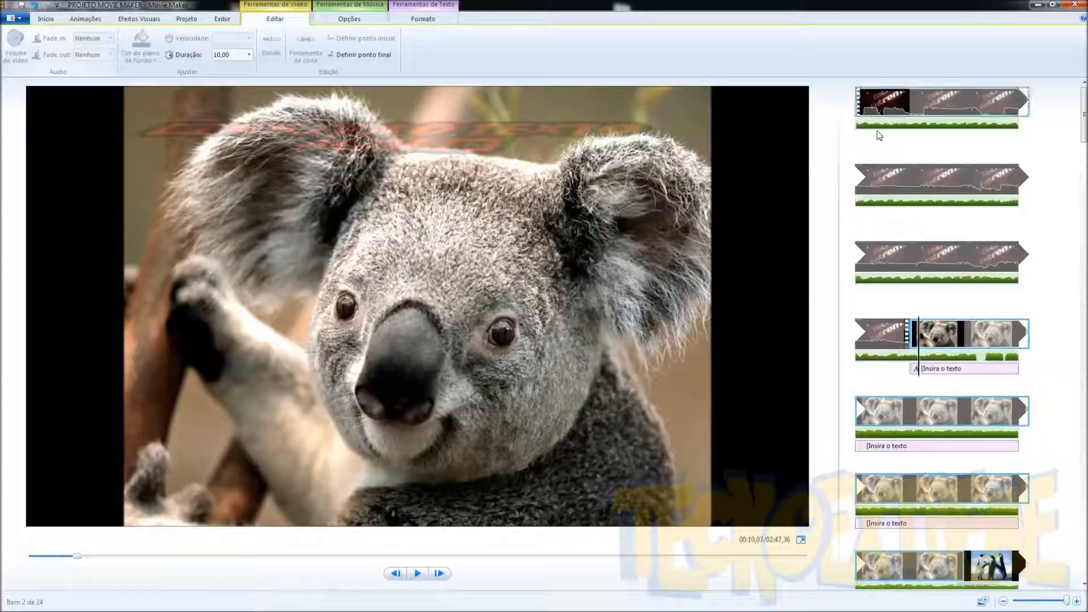
{"action": "left_click", "coordinate": [892, 128]}
{"action": "left_click", "coordinate": [893, 108]}
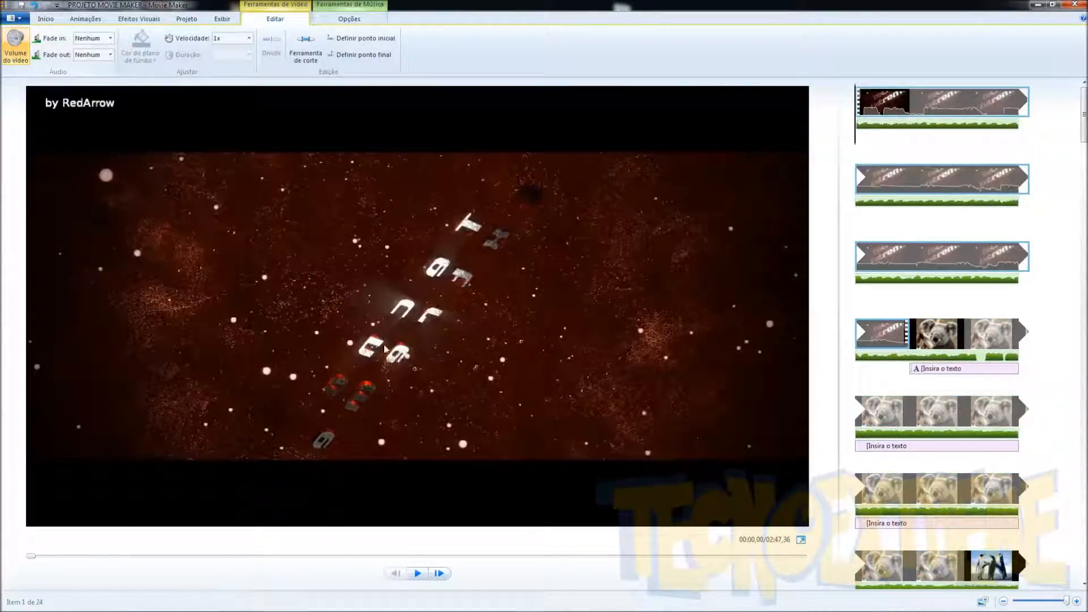
Step: Move the music from under the intro to start with the koala image at 9,98 s, and play the intro
{"action": "left_click_drag", "start_coordinate": [872, 128], "coordinate": [915, 357]}
{"action": "left_click", "coordinate": [875, 141]}
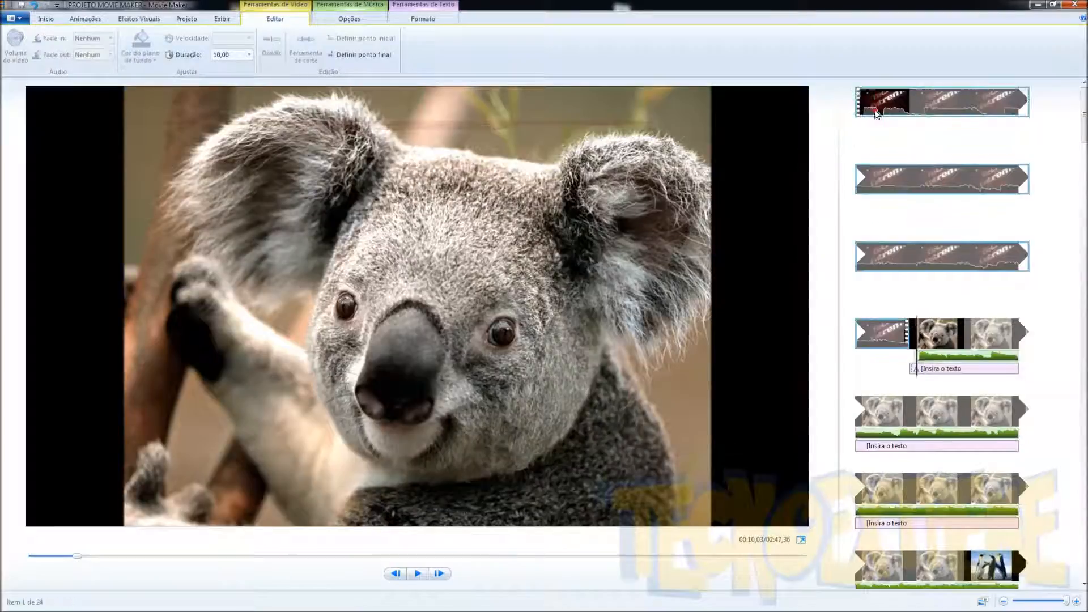
{"action": "key", "text": "space"}
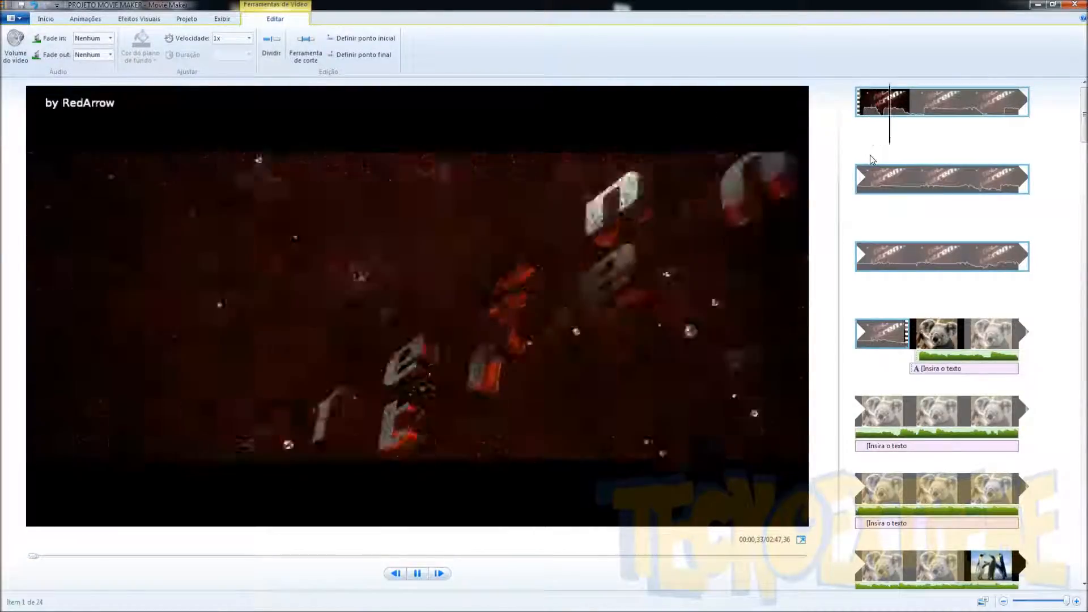
Step: Return to the start of the intro, check its video volume, and preview the transition to the koala image
{"action": "left_click", "coordinate": [862, 102]}
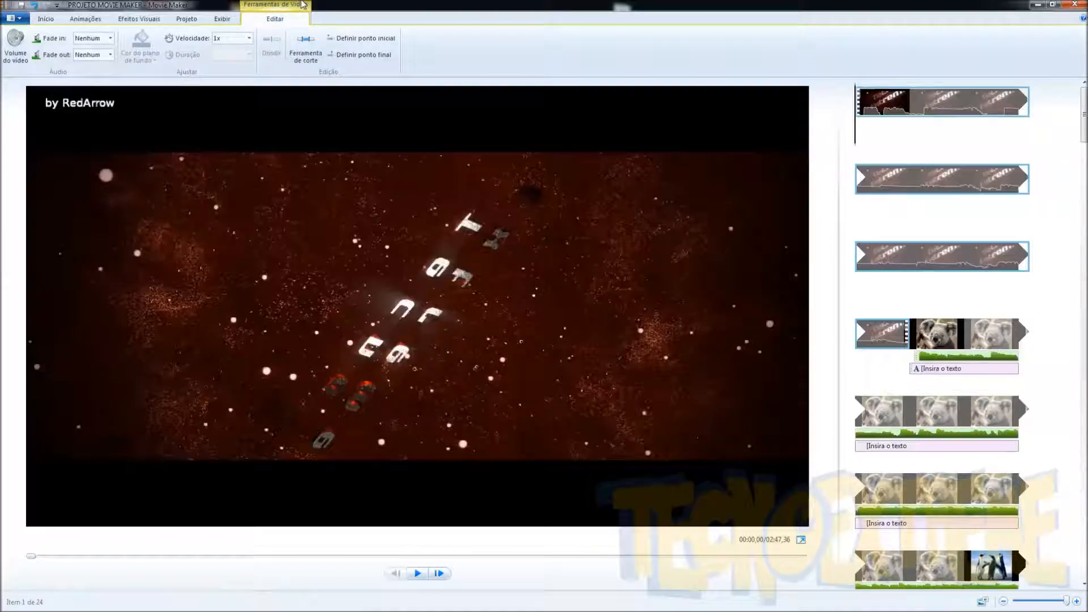
{"action": "left_click", "coordinate": [15, 45]}
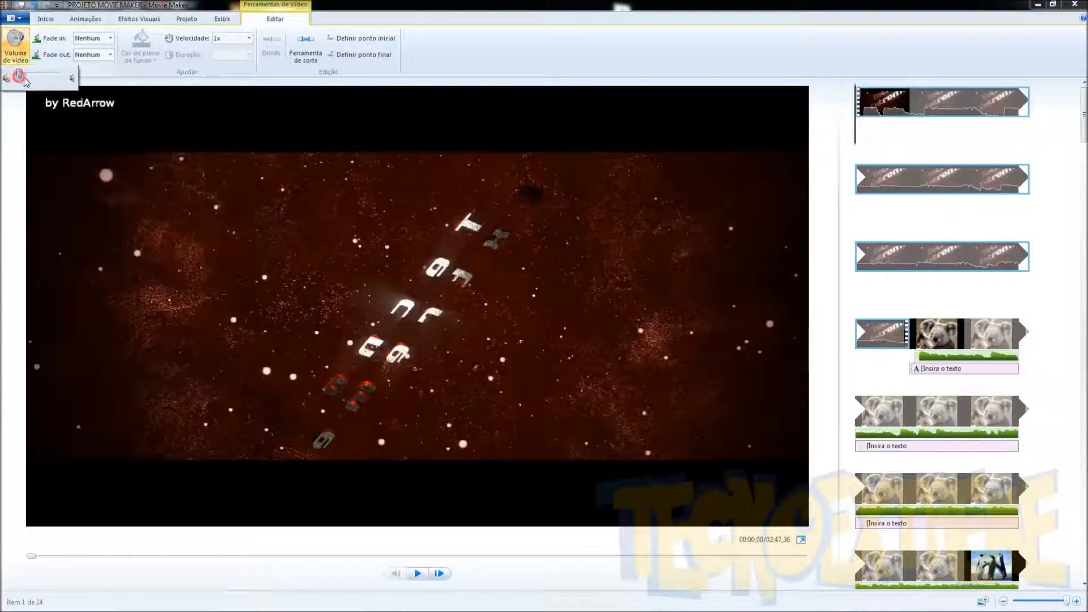
{"action": "left_click", "coordinate": [865, 109]}
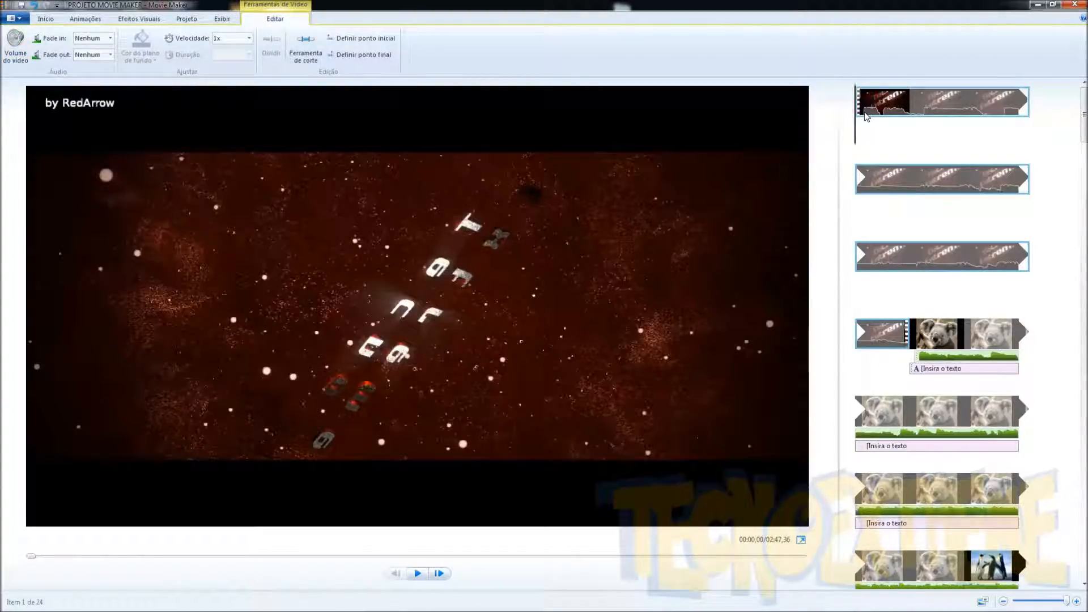
{"action": "key", "text": "space"}
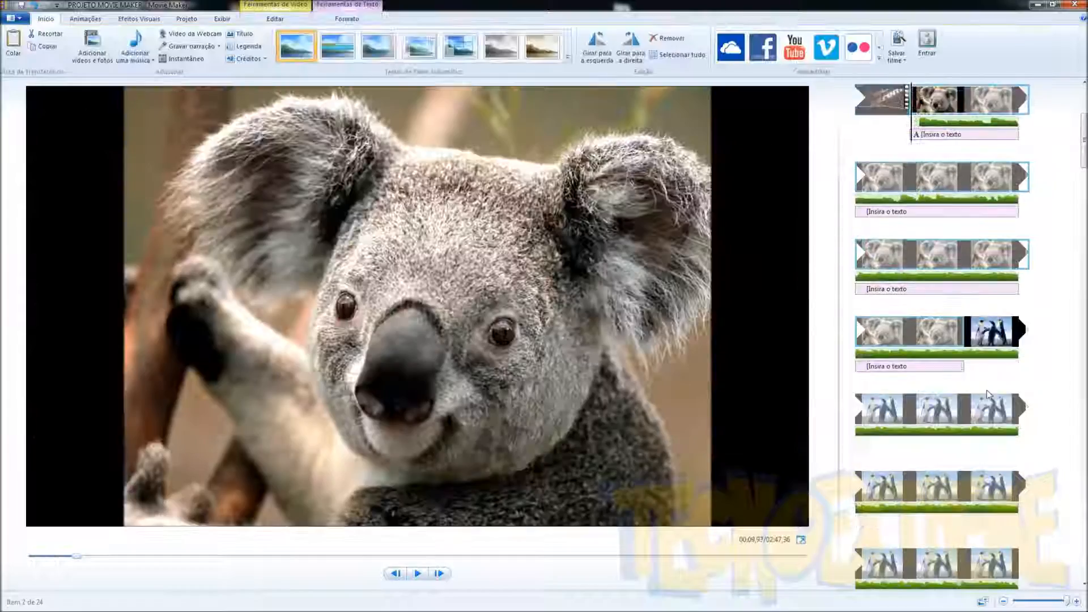
Step: Review the timeline's clips and images from start to end, and select the Turbo Tornado music under the koala image
{"action": "scroll", "coordinate": [987, 393], "scroll_direction": "down", "scroll_amount": 15}
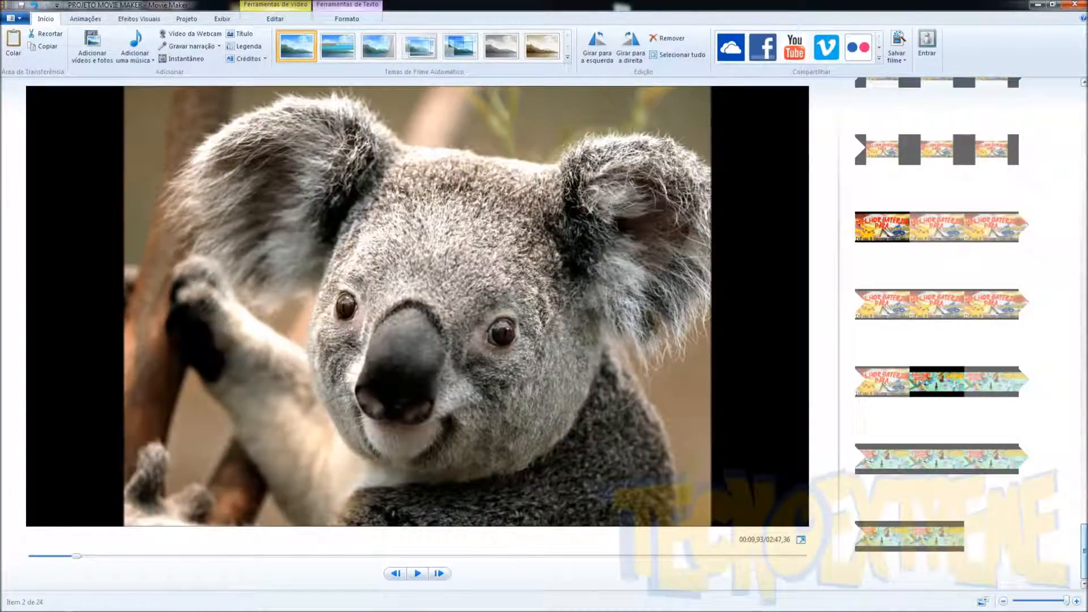
{"action": "left_click_drag", "start_coordinate": [1083, 551], "coordinate": [1060, 605]}
{"action": "left_click_drag", "start_coordinate": [1085, 564], "coordinate": [1083, 114]}
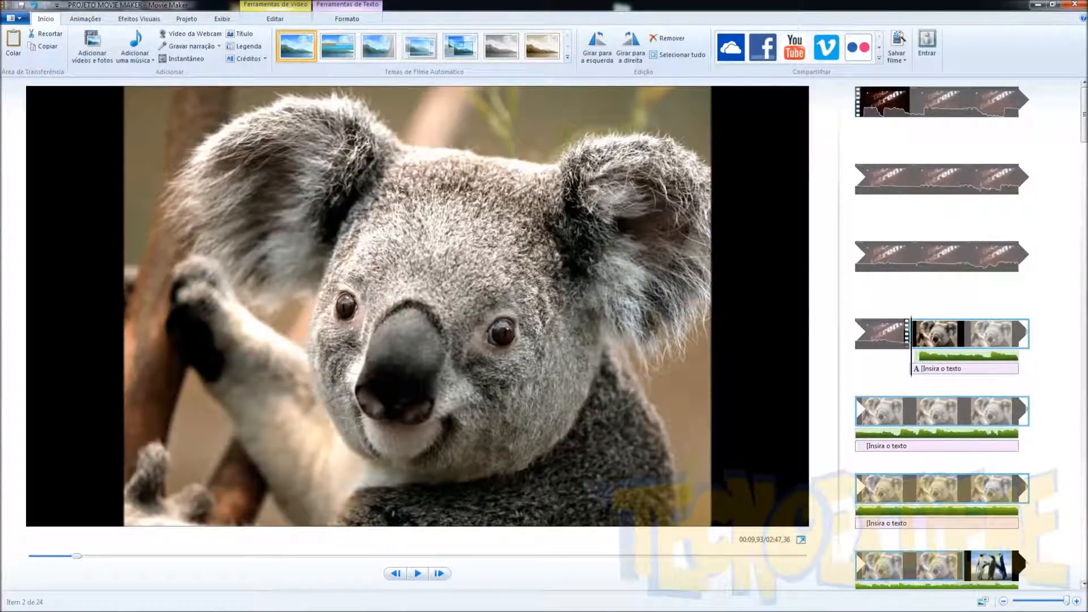
{"action": "left_click", "coordinate": [966, 428]}
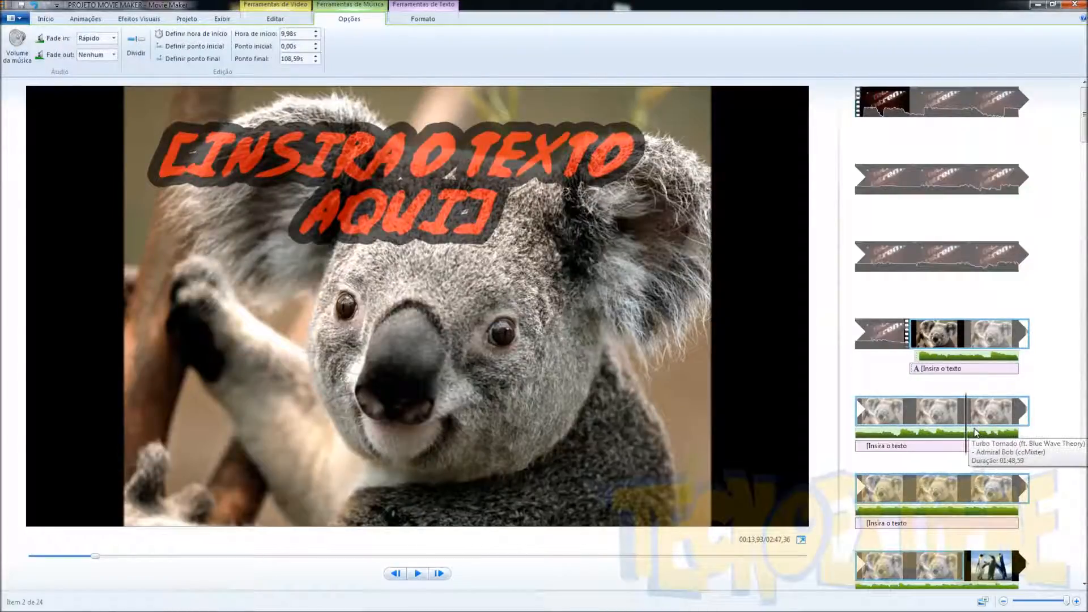
{"action": "scroll", "coordinate": [974, 432], "scroll_direction": "down", "scroll_amount": 15}
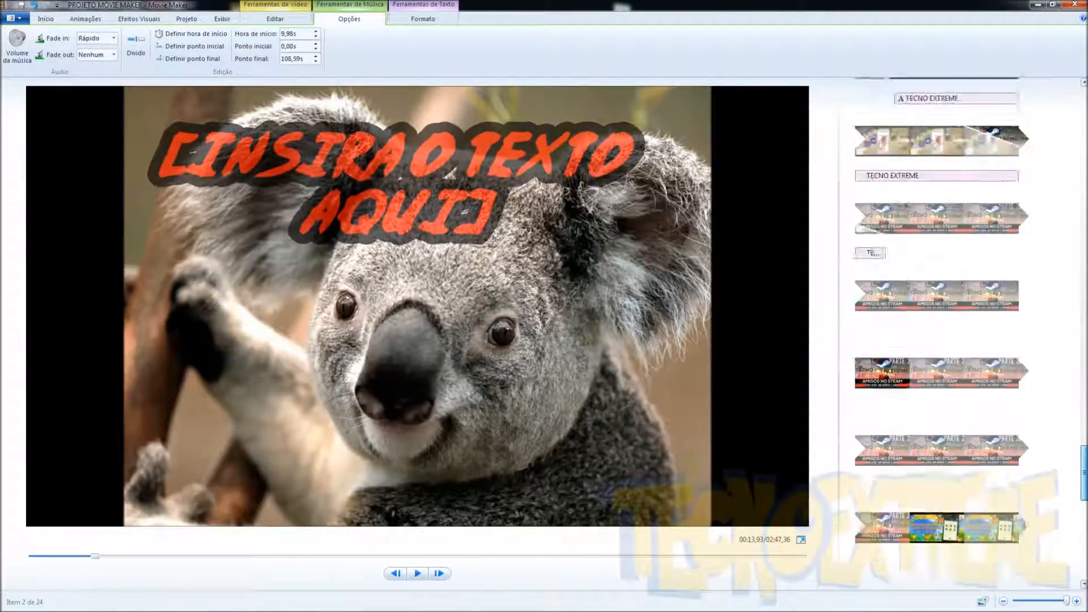
{"action": "scroll", "coordinate": [974, 419], "scroll_direction": "up", "scroll_amount": 10}
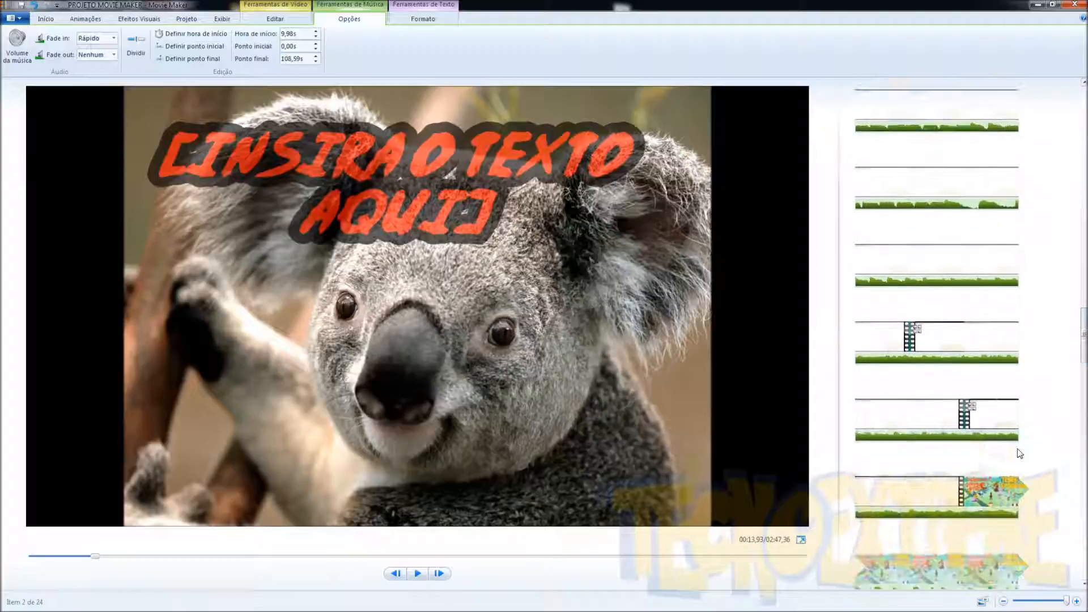
Step: Try deleting the middle digitação.avi typing clip, the one before the 4x segment, and undo the deletion
{"action": "left_click", "coordinate": [982, 414]}
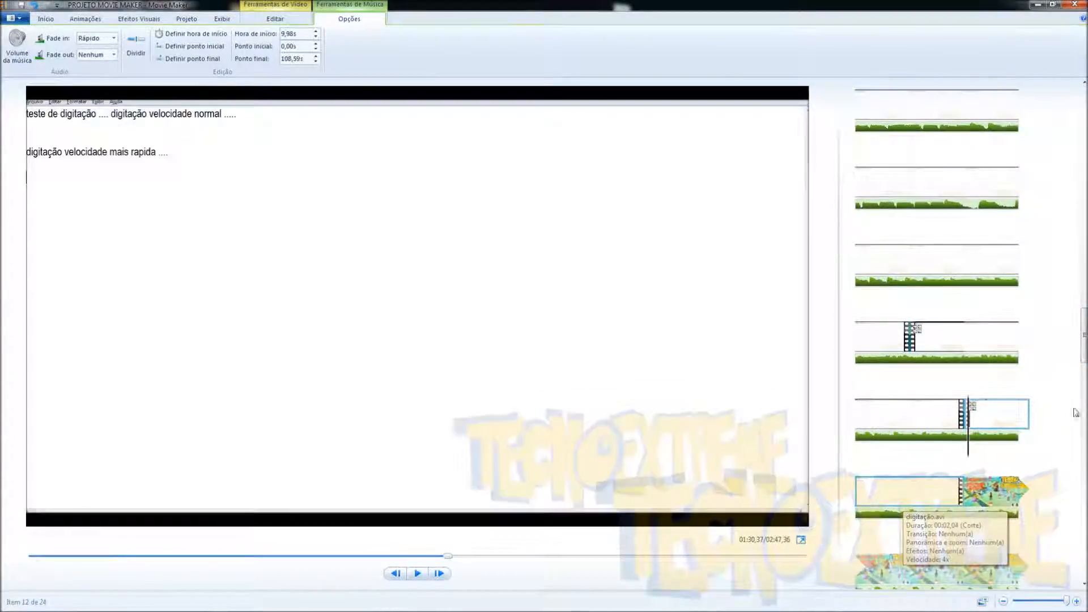
{"action": "left_click", "coordinate": [883, 424]}
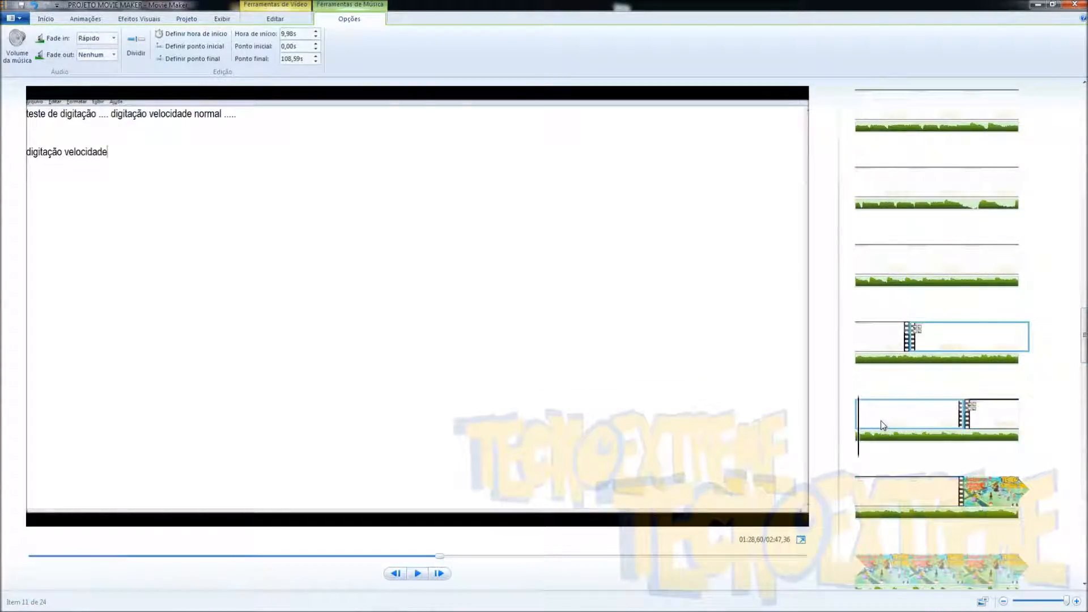
{"action": "key", "text": "Delete"}
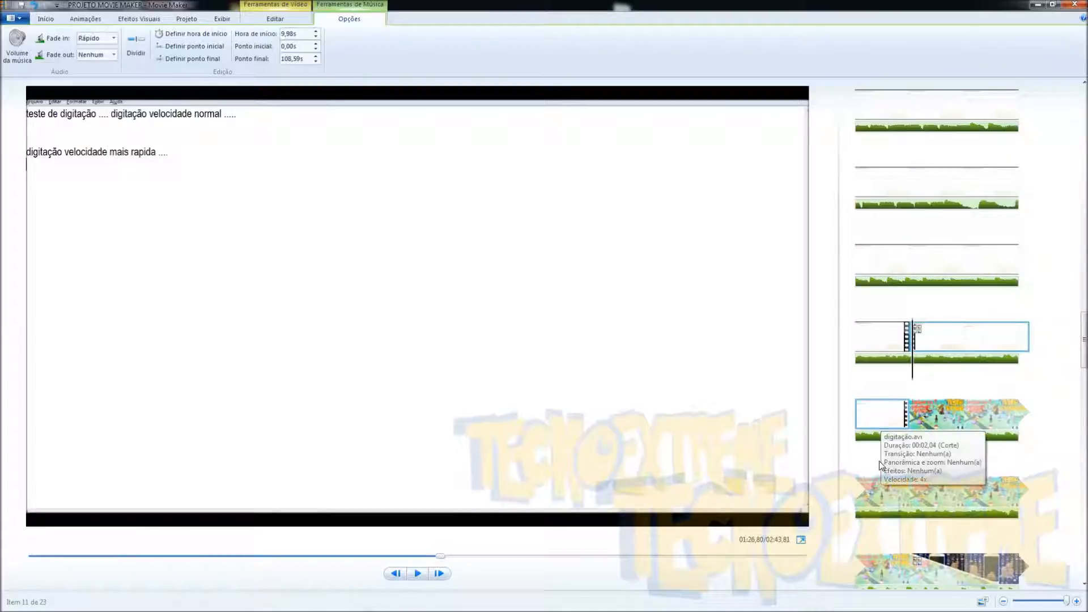
{"action": "key", "text": "ctrl+z"}
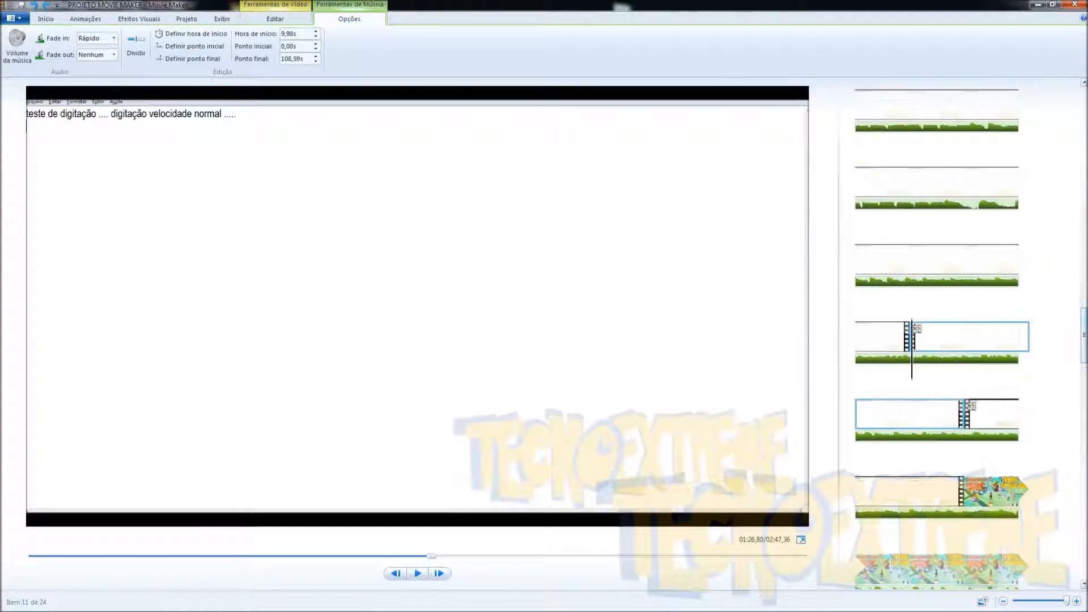
Step: Look over the complete project timeline once more, from the intro video to the last image
{"action": "left_click_drag", "start_coordinate": [1083, 334], "coordinate": [1082, 115]}
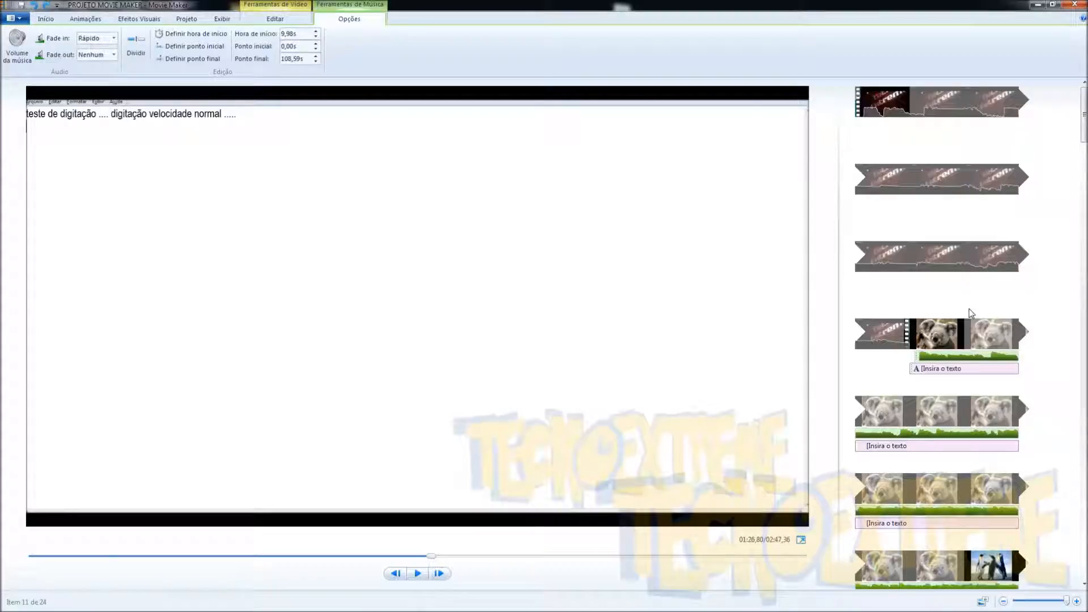
{"action": "mouse_move", "coordinate": [1084, 134]}
{"action": "left_mouse_down"}
{"action": "mouse_move", "coordinate": [1064, 338]}
{"action": "mouse_move", "coordinate": [1073, 572]}
{"action": "mouse_move", "coordinate": [1083, 114]}
{"action": "left_mouse_up"}
{"action": "scroll", "coordinate": [999, 179], "scroll_direction": "down", "scroll_amount": 5}
{"action": "scroll", "coordinate": [941, 329], "scroll_direction": "down", "scroll_amount": 5}
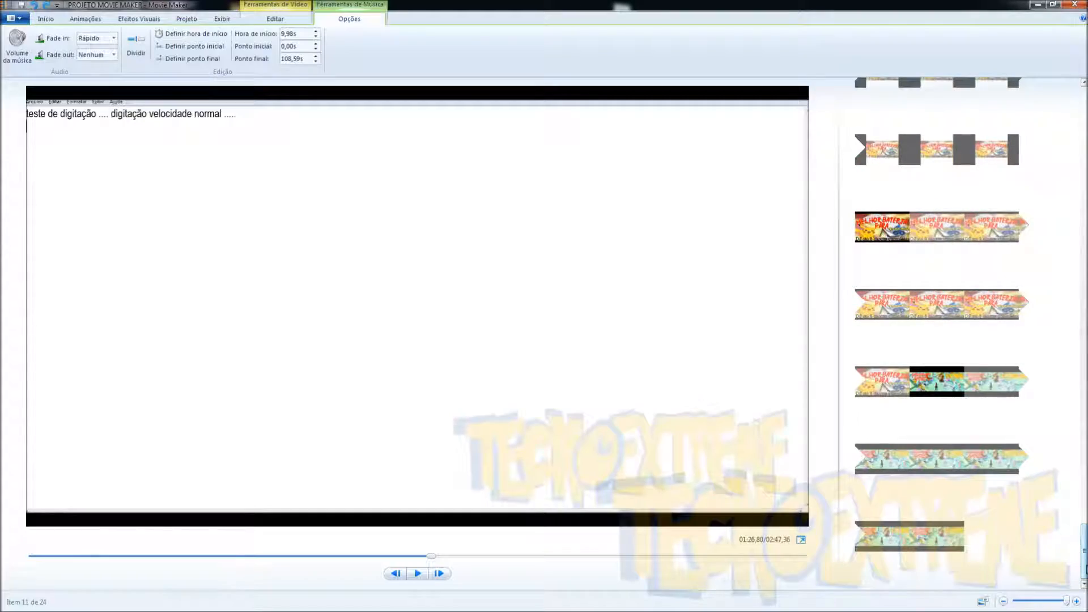